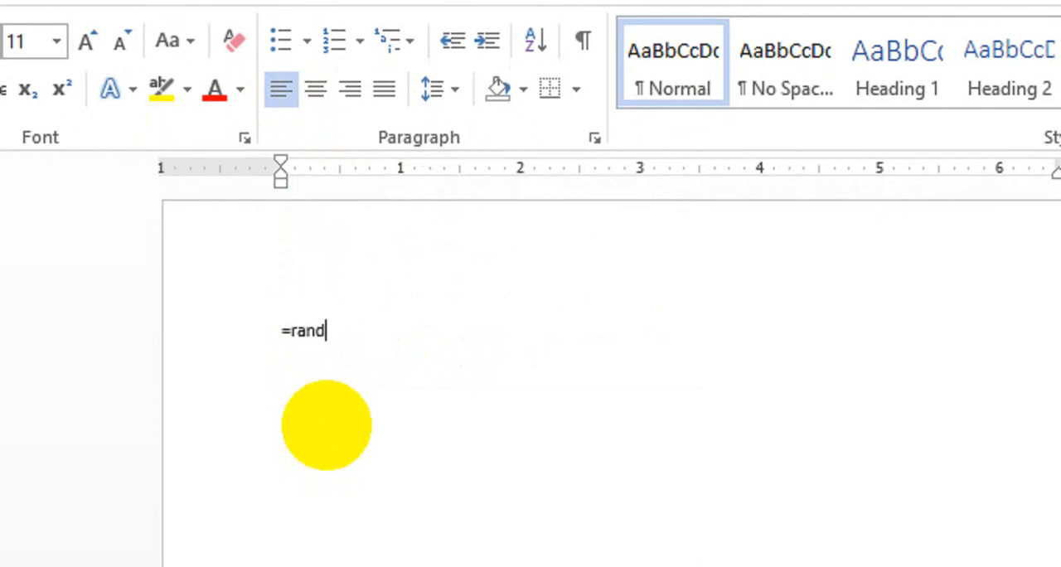
# Step: Generate sample body paragraphs in the blank document with the =rand() function
pyautogui.hotkey('ctrl', '0')
pyautogui.press('BackSpace')
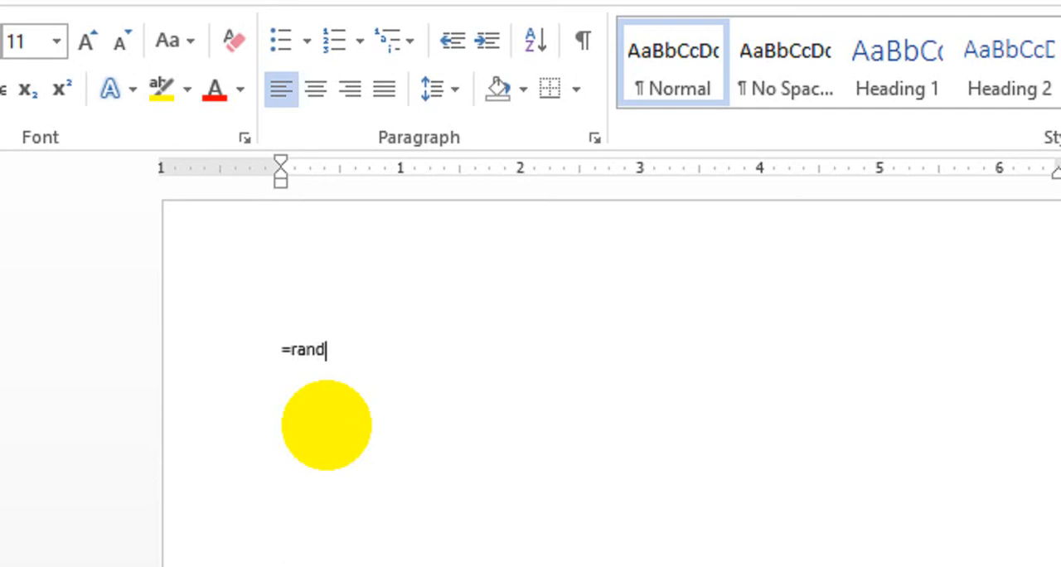
pyautogui.write('d()')
pyautogui.press('Return')
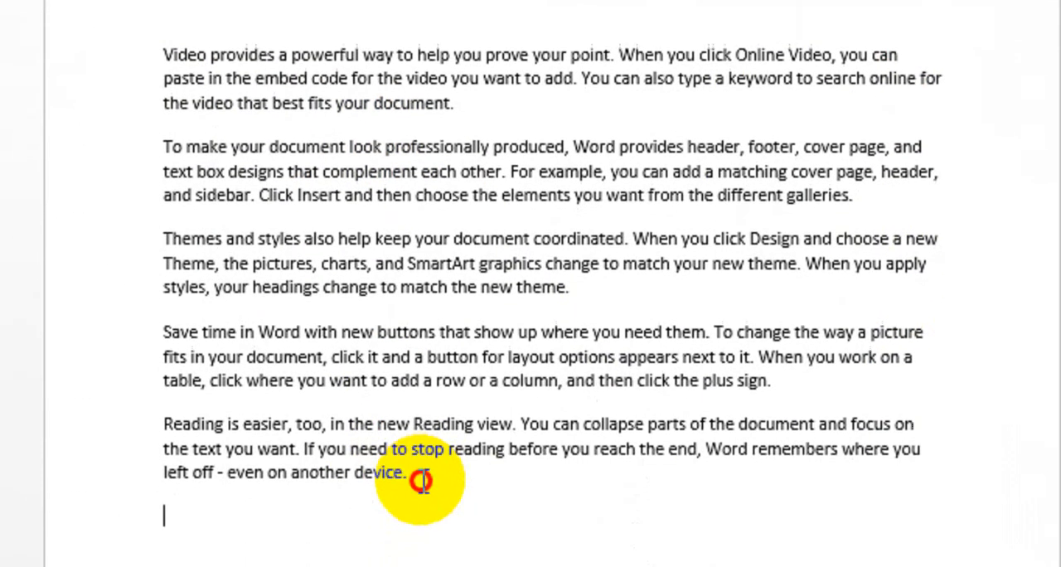
# Step: Try center alignment and then right alignment on all the sample paragraphs
pyautogui.moveTo(420, 478); pyautogui.dragTo(301, 47)
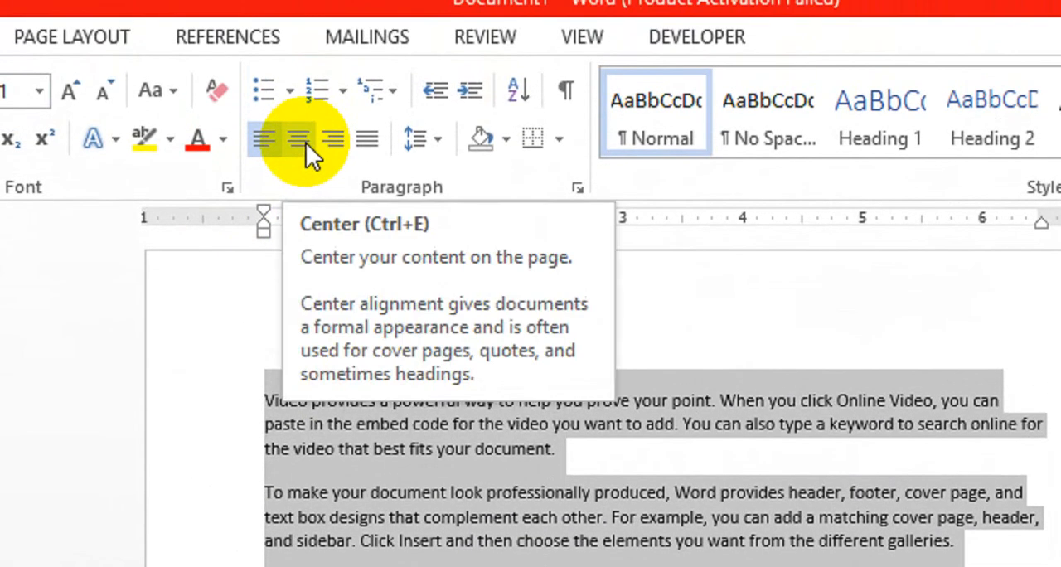
pyautogui.click(305, 142)
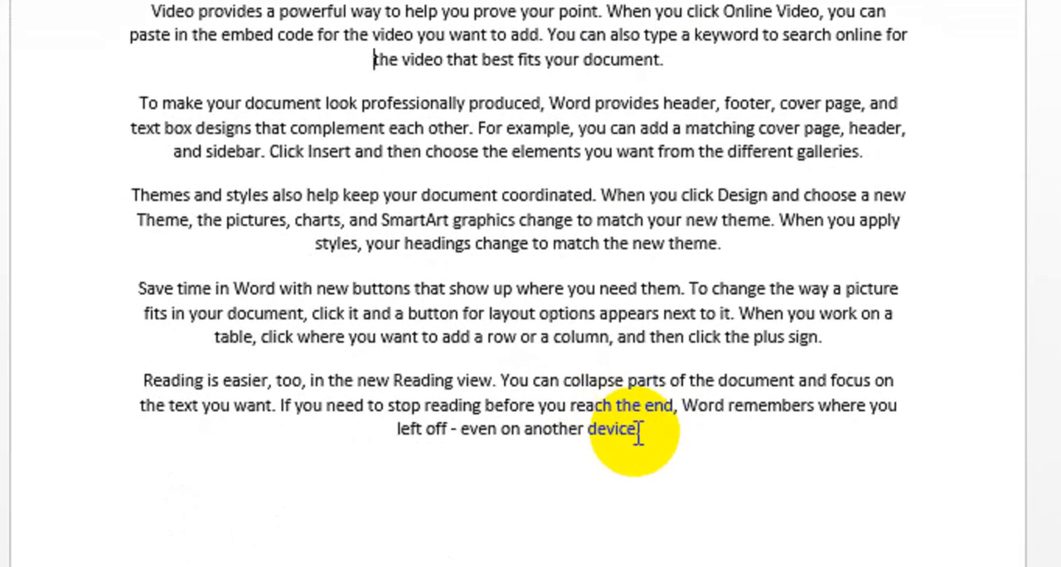
pyautogui.moveTo(640, 535); pyautogui.dragTo(235, 109)
pyautogui.moveTo(243, 66); pyautogui.dragTo(180, 51)
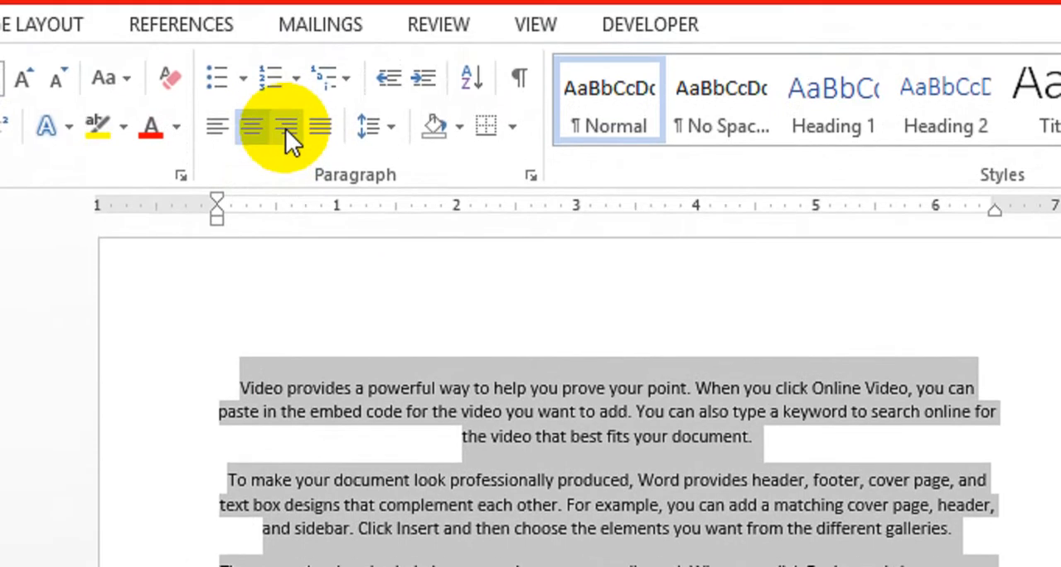
pyautogui.click(286, 128)
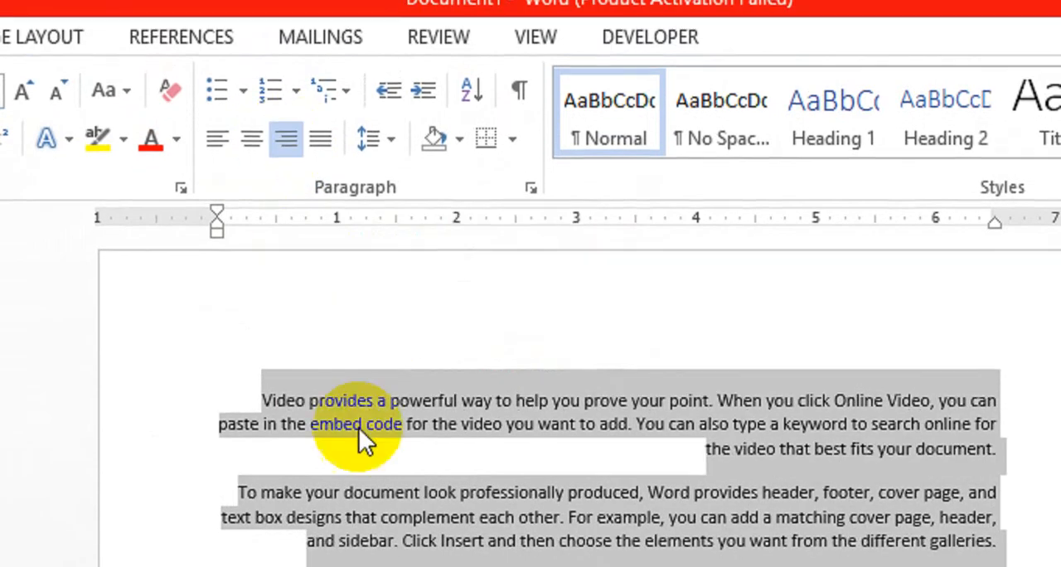
pyautogui.click(406, 437)
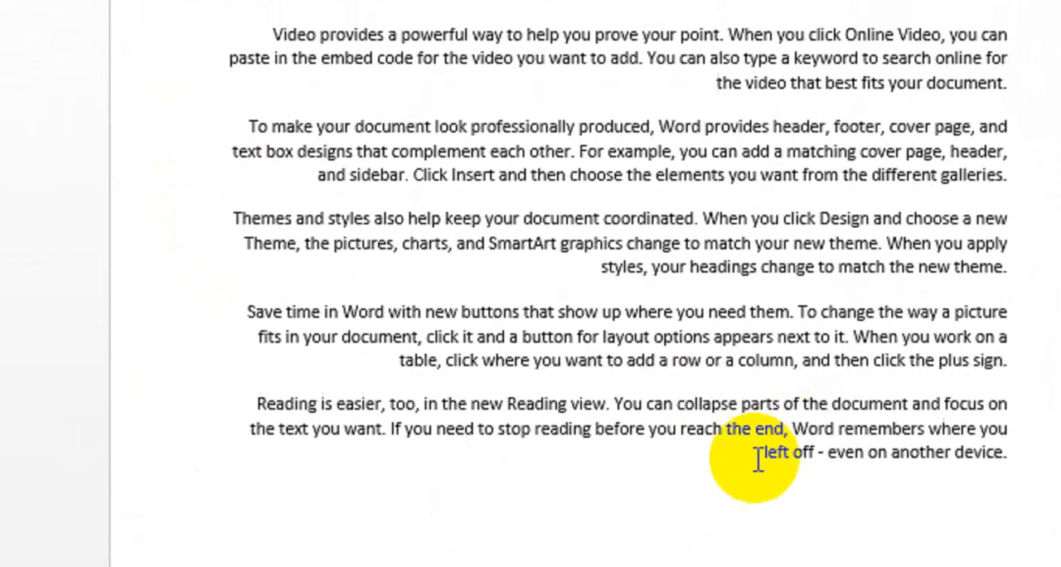
# Step: Justify all the sample paragraphs between the margins
pyautogui.moveTo(780, 549); pyautogui.dragTo(873, 484)
pyautogui.moveTo(838, 371); pyautogui.dragTo(882, 251)
pyautogui.click(993, 439)
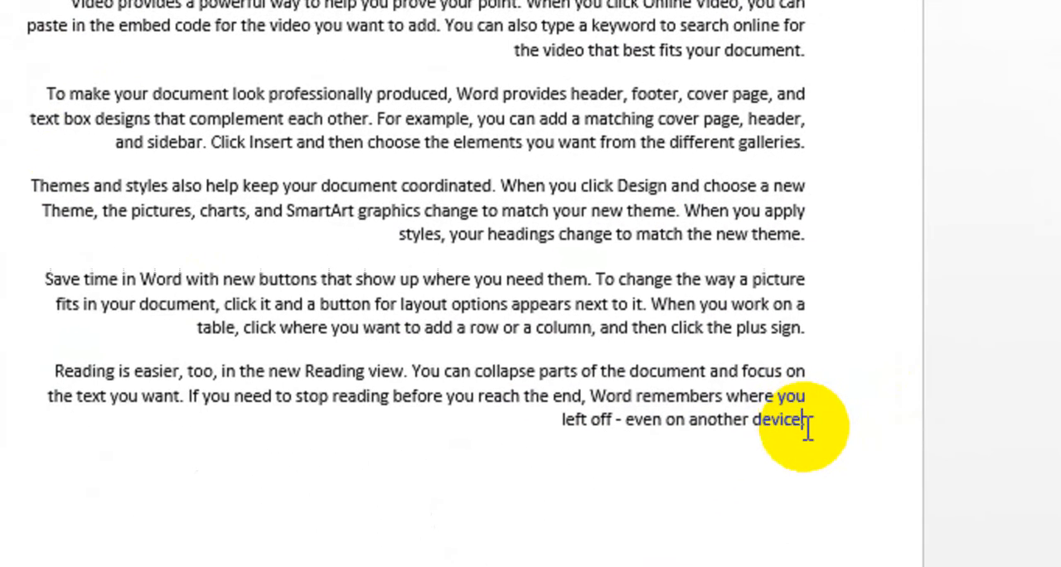
pyautogui.moveTo(991, 441); pyautogui.dragTo(945, 444)
pyautogui.moveTo(748, 426); pyautogui.dragTo(248, 138)
pyautogui.click(374, 393)
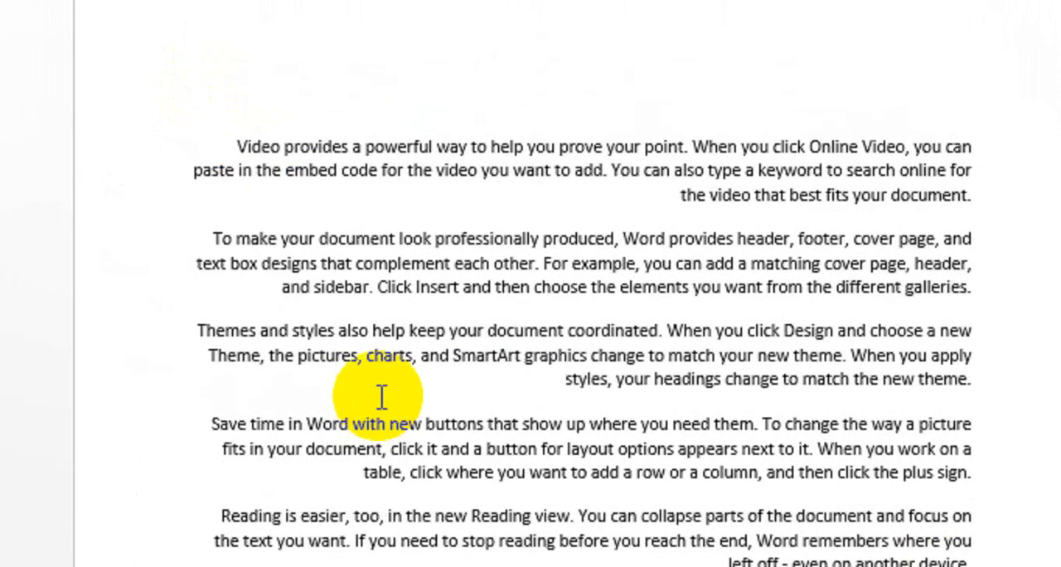
pyautogui.hotkey('ctrl', 'a')
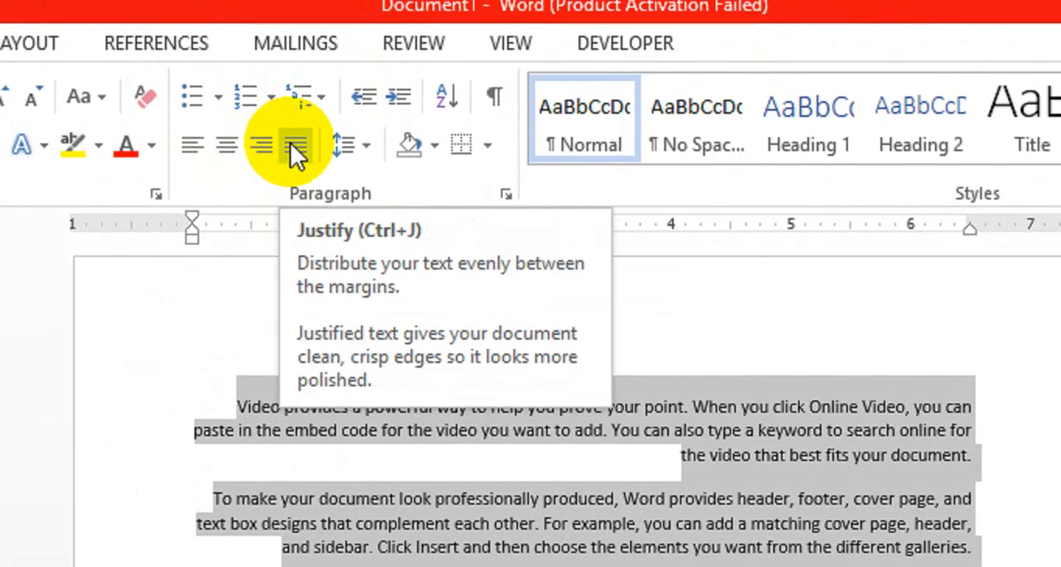
pyautogui.click(290, 143)
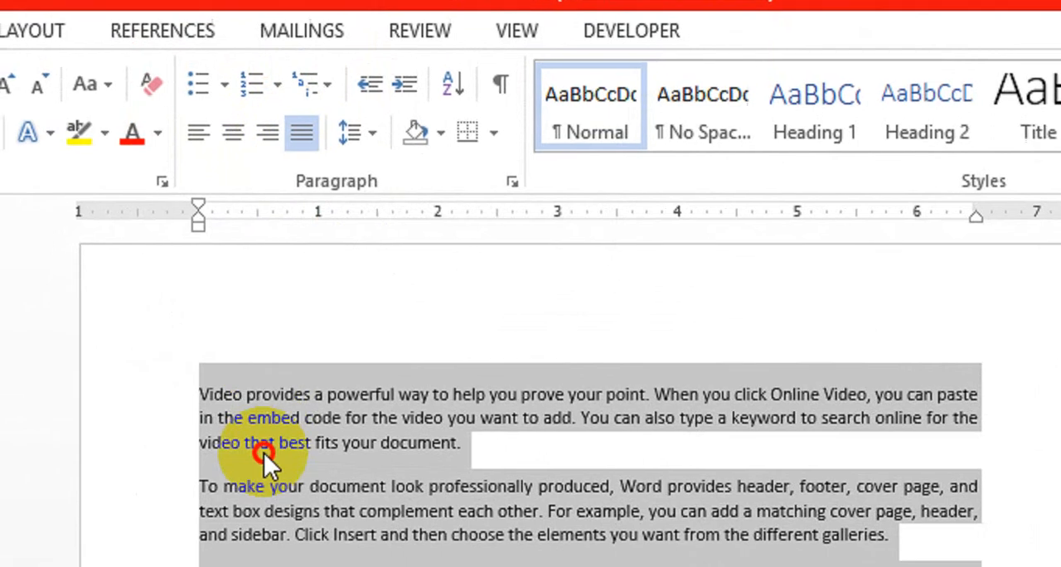
pyautogui.click(264, 452)
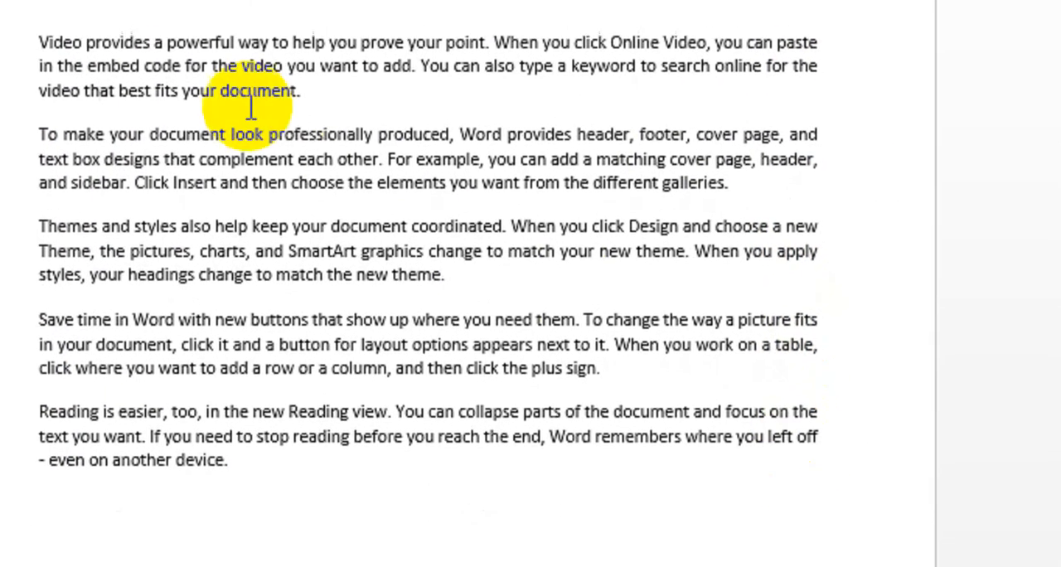
pyautogui.click(304, 149)
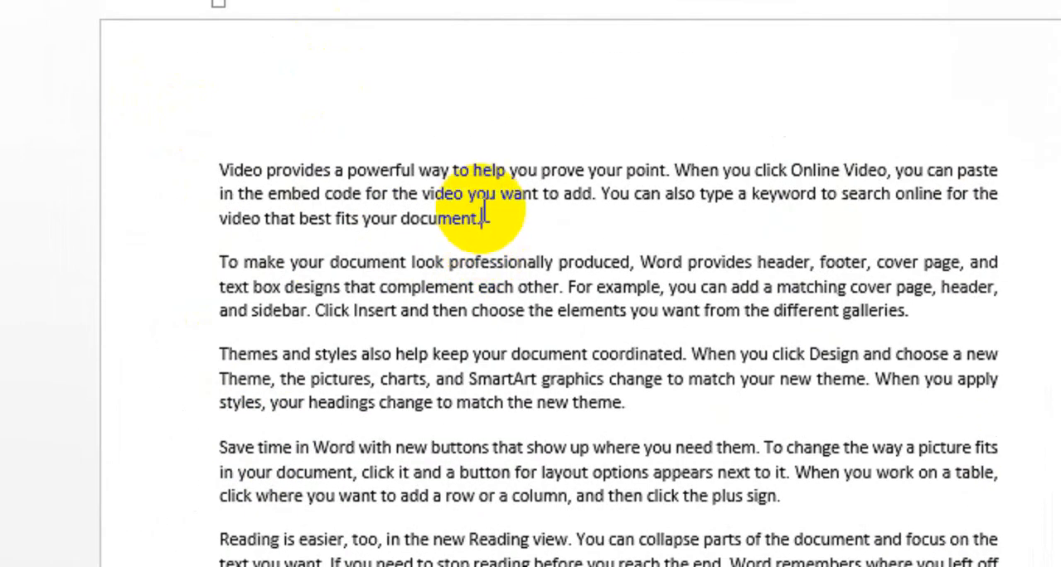
# Step: Switch all the paragraphs from justified to left alignment
pyautogui.hotkey('ctrl', 'a')
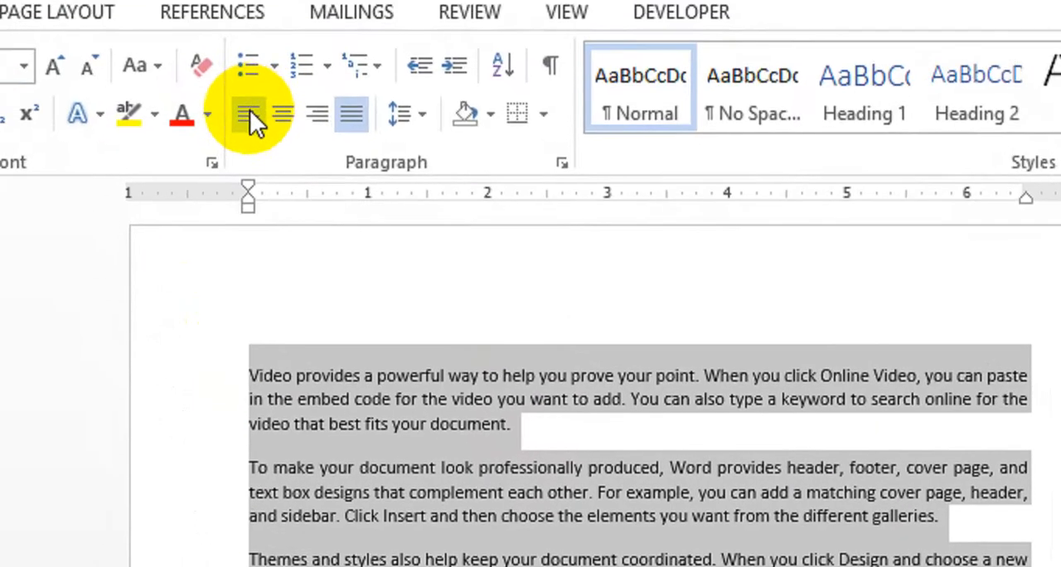
pyautogui.click(263, 139)
pyautogui.click(500, 494)
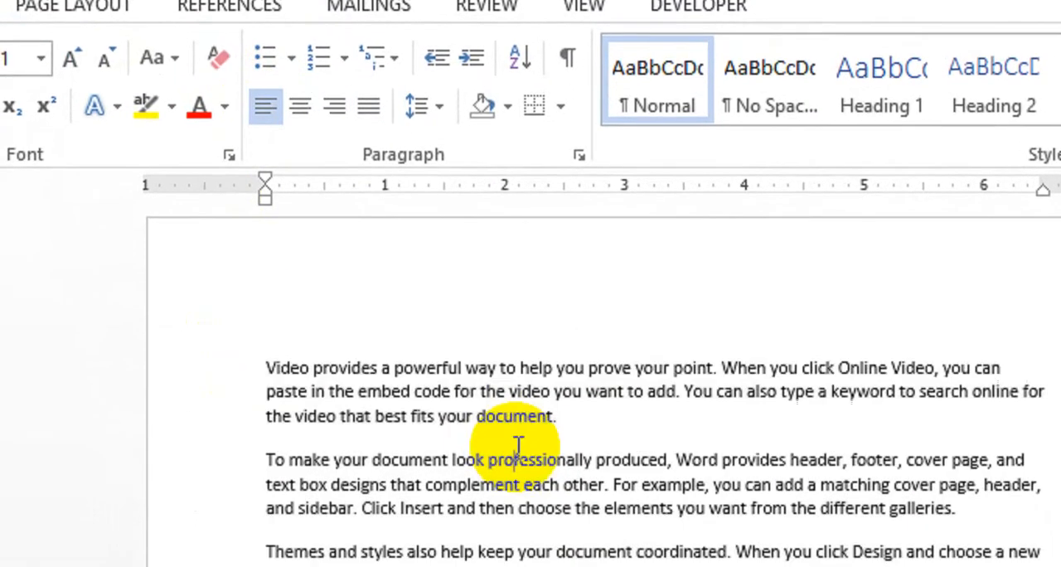
# Step: Center only the second paragraph, which starts with "To make your document look"
pyautogui.moveTo(575, 455); pyautogui.dragTo(277, 419)
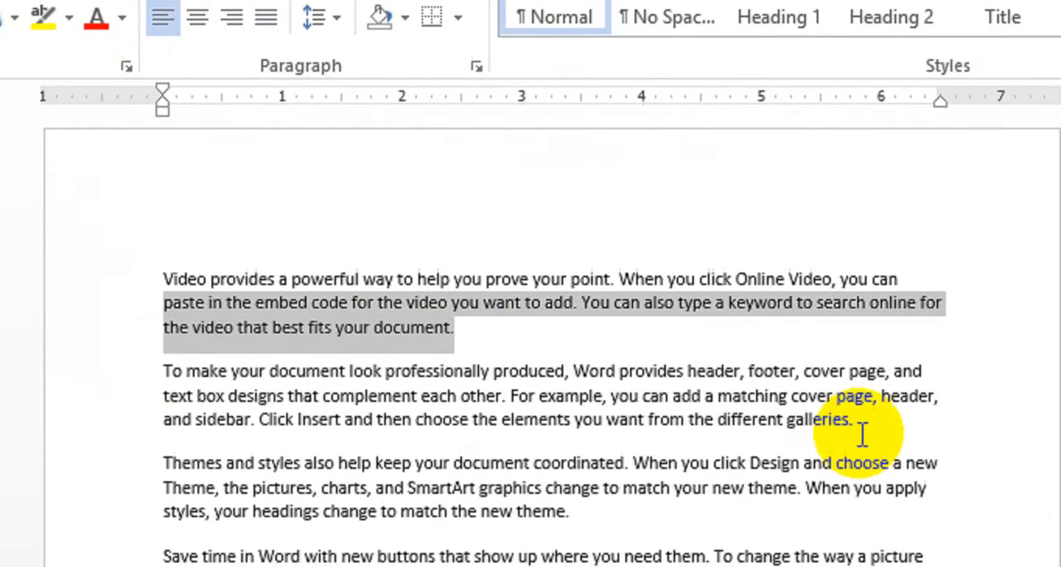
pyautogui.moveTo(962, 509); pyautogui.dragTo(264, 470)
pyautogui.click(237, 13)
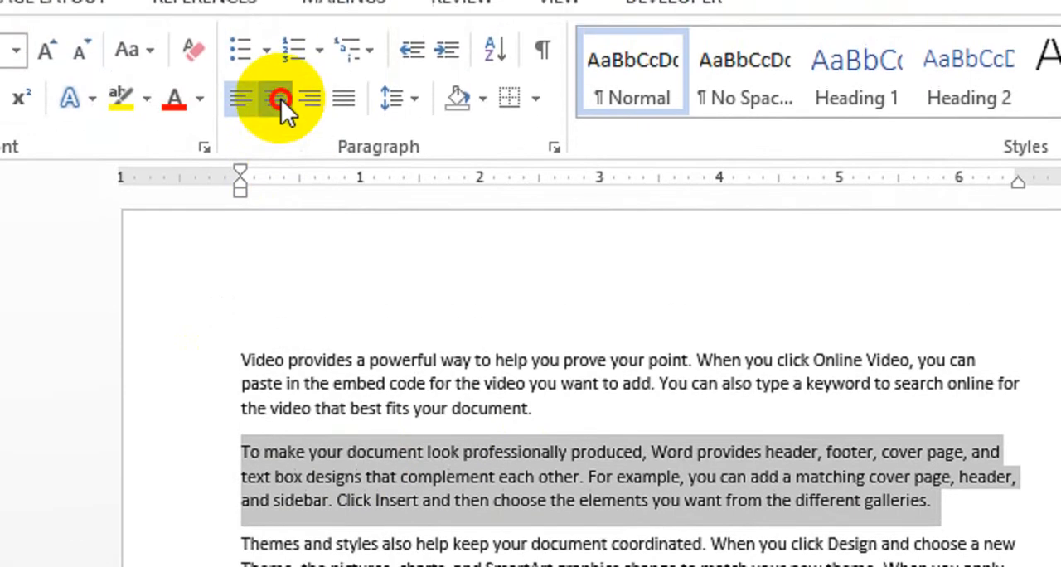
pyautogui.click(474, 460)
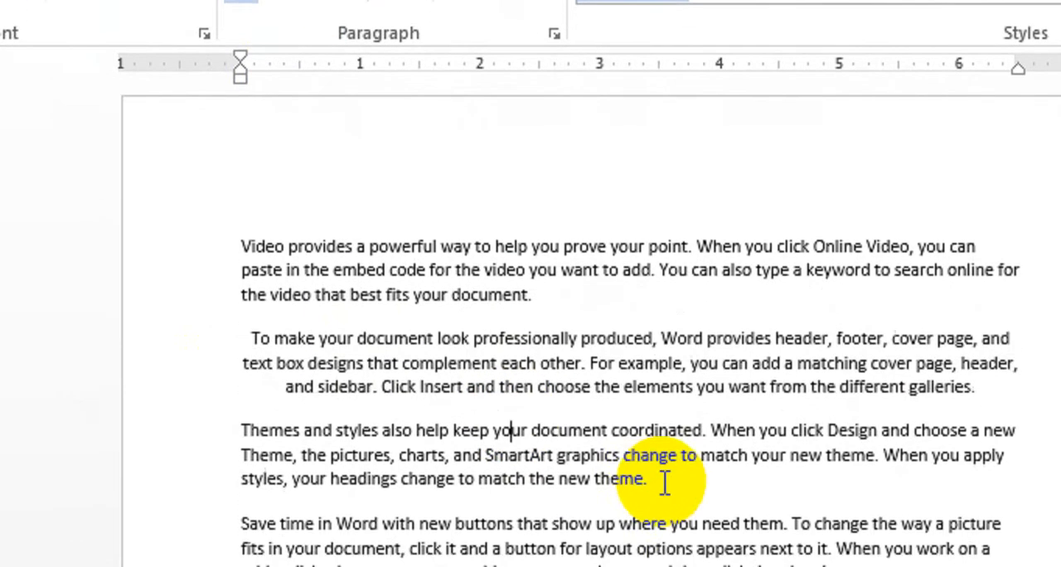
# Step: Right-align the third paragraph, starting with "Themes and styles", and justify the last two paragraphs
pyautogui.moveTo(664, 483); pyautogui.dragTo(240, 430)
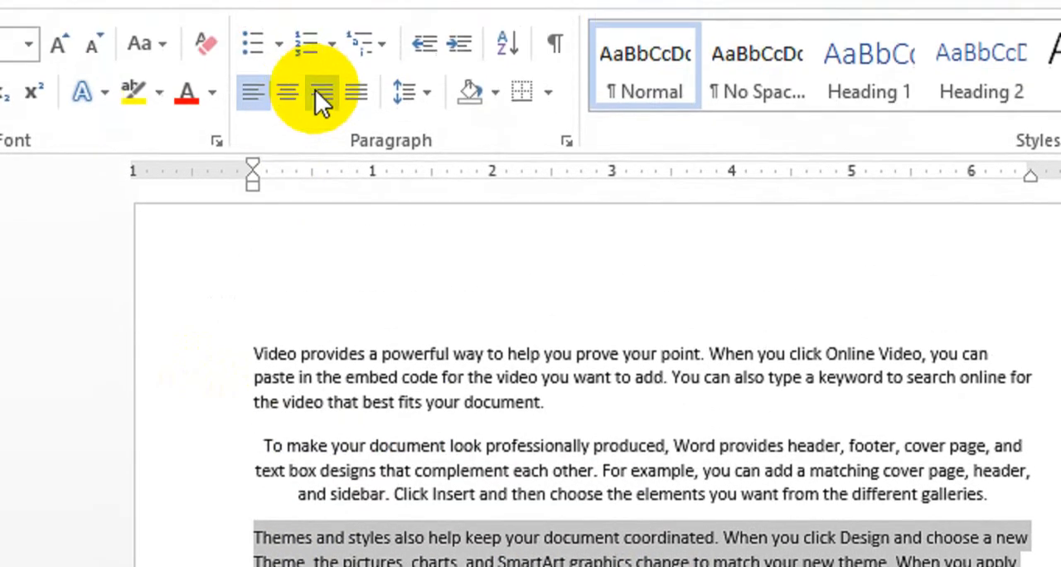
pyautogui.click(321, 96)
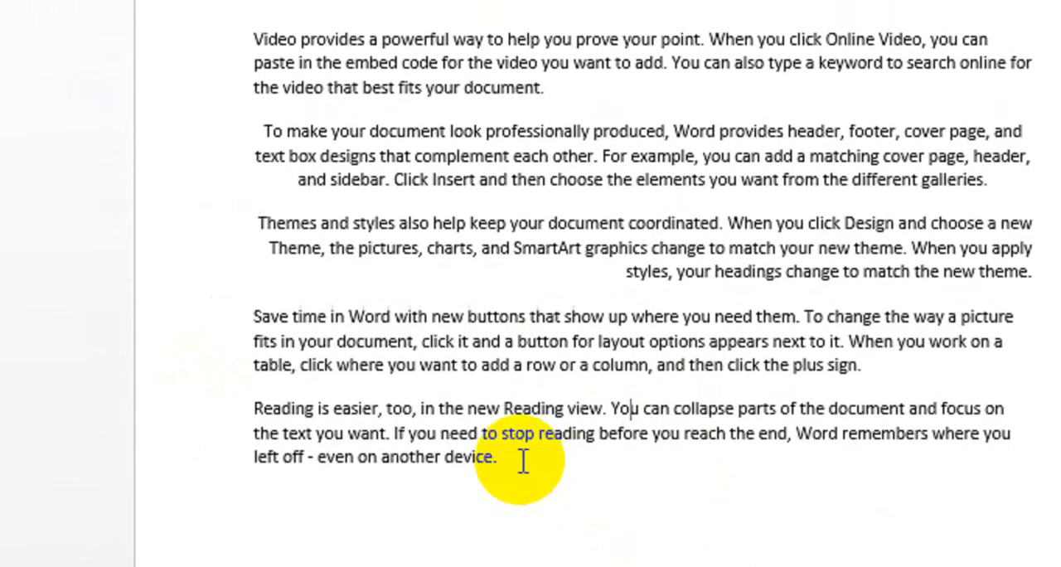
pyautogui.moveTo(497, 445); pyautogui.dragTo(253, 304)
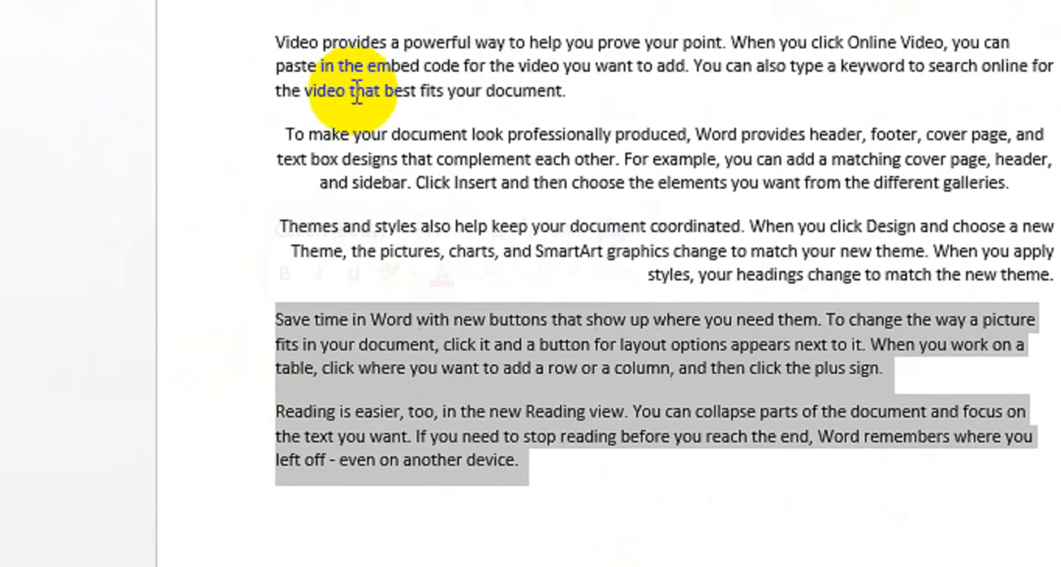
pyautogui.click(379, 45)
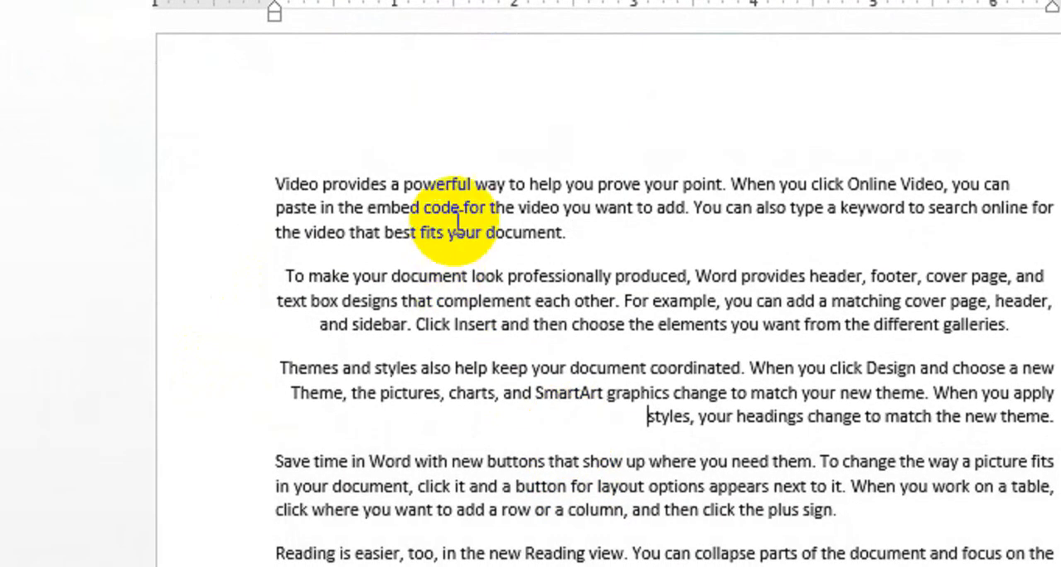
pyautogui.tripleClick(278, 180)
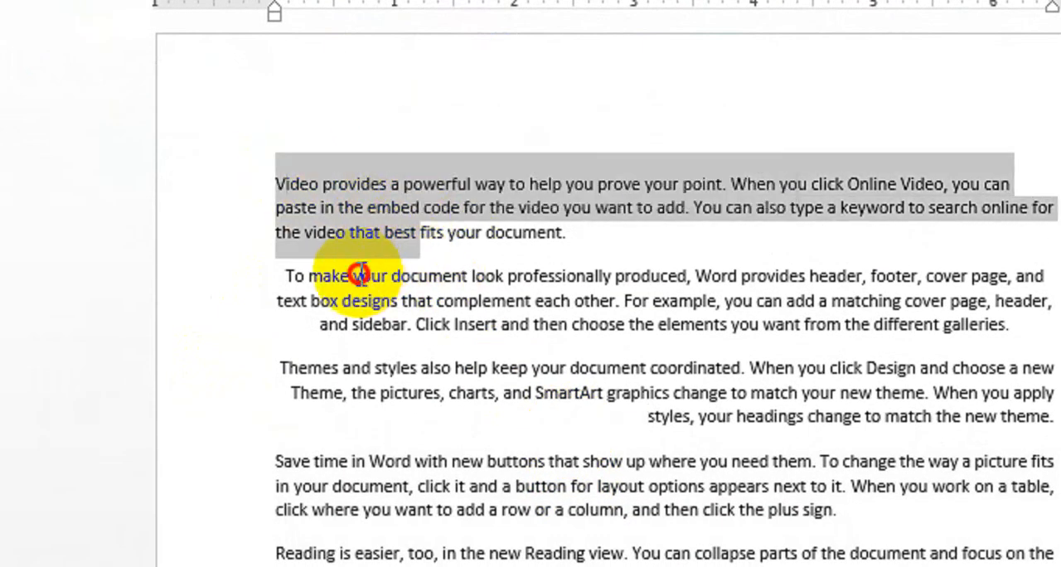
pyautogui.moveTo(356, 274); pyautogui.dragTo(481, 330)
pyautogui.moveTo(453, 371); pyautogui.dragTo(591, 416)
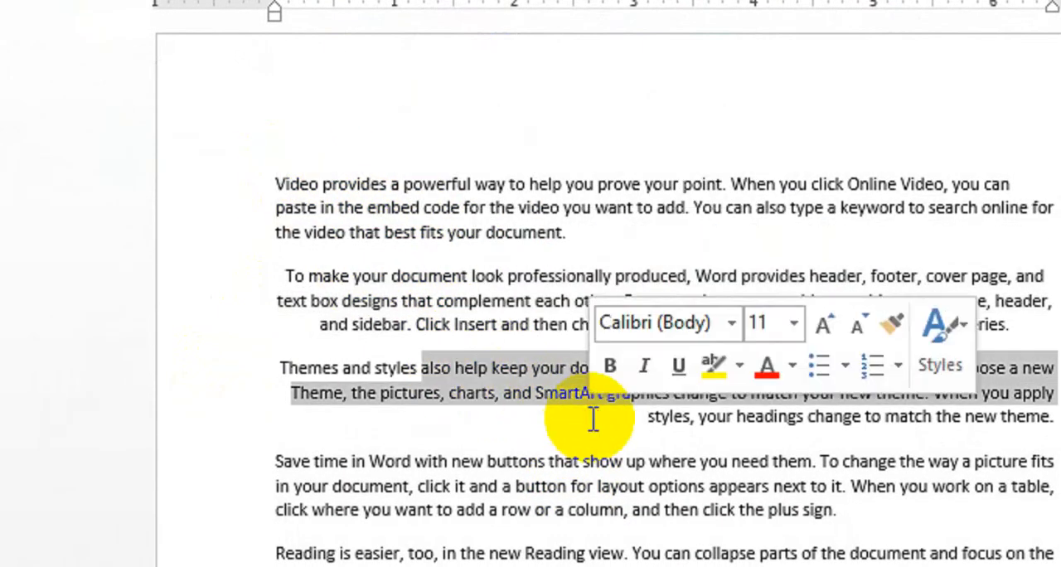
pyautogui.moveTo(435, 490); pyautogui.dragTo(548, 432)
pyautogui.click(488, 248)
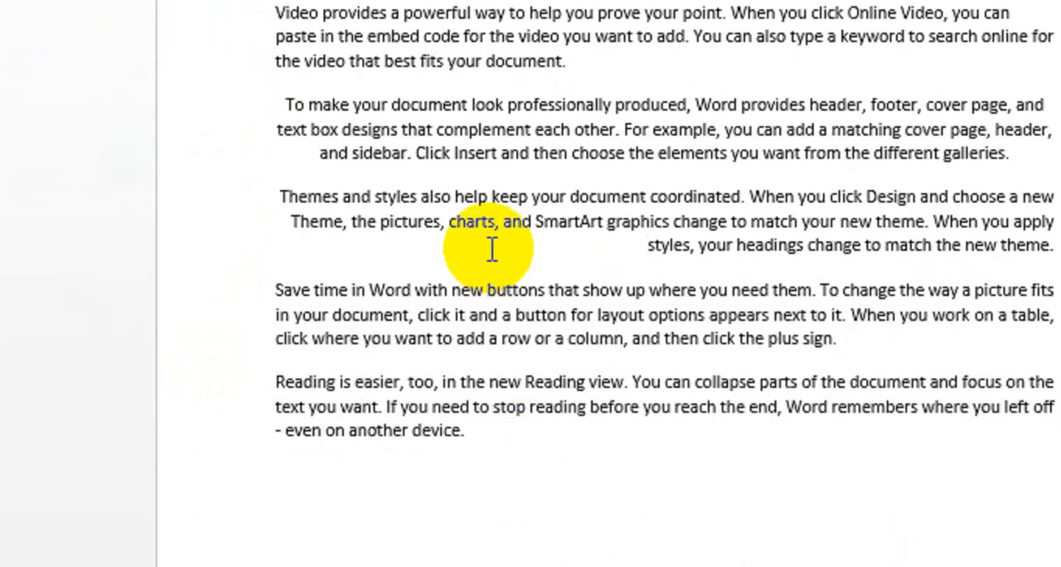
# Step: Reset the mixed paragraph alignments by left-aligning the whole document
pyautogui.hotkey('ctrl', 'a')
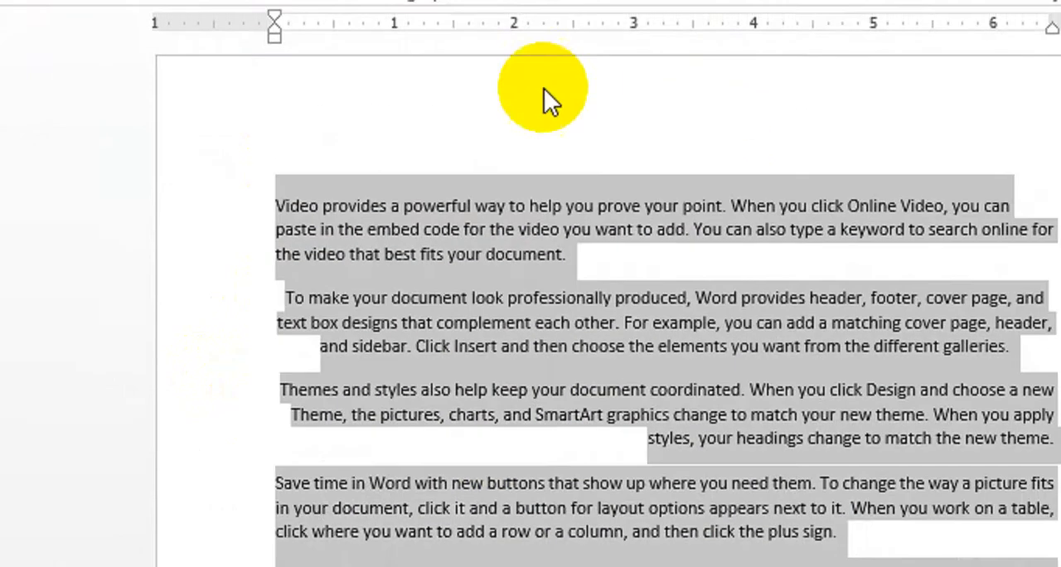
pyautogui.click(272, 94)
pyautogui.click(371, 355)
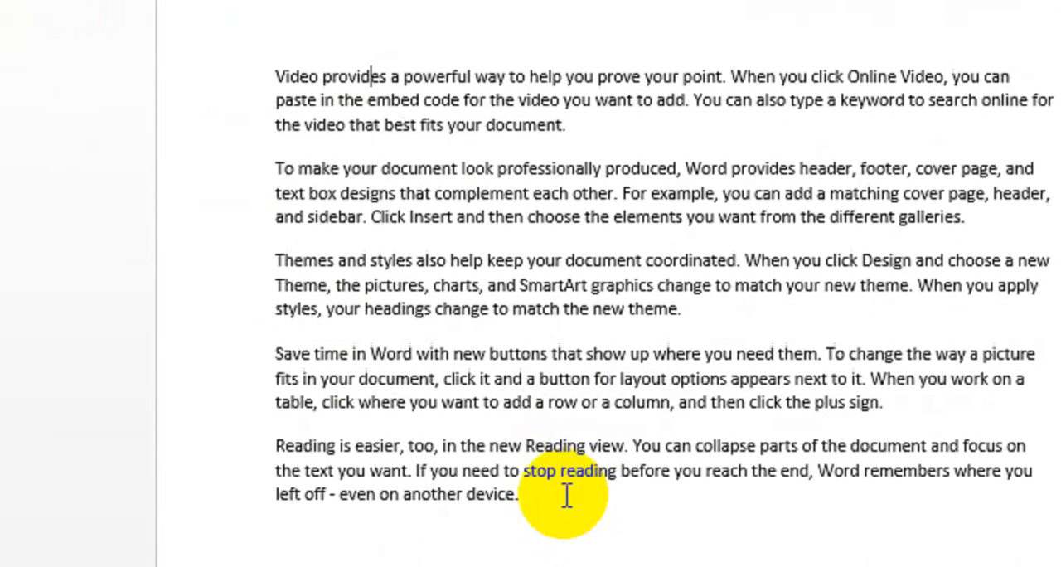
# Step: Delete the last two paragraphs and the empty line left below the "Themes and styles" paragraph
pyautogui.moveTo(569, 496); pyautogui.dragTo(257, 340)
pyautogui.press('Delete')
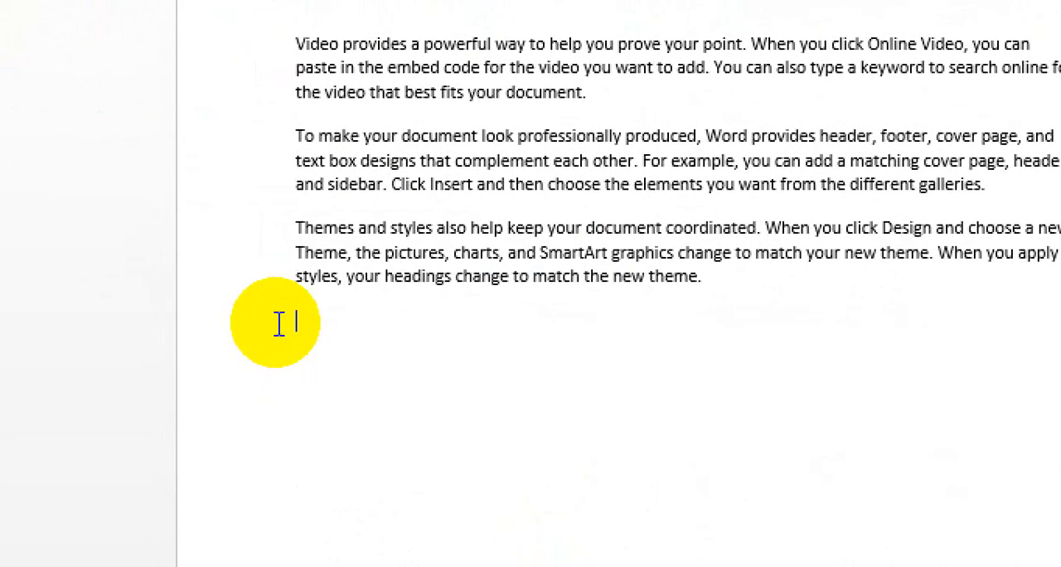
pyautogui.press('BackSpace')
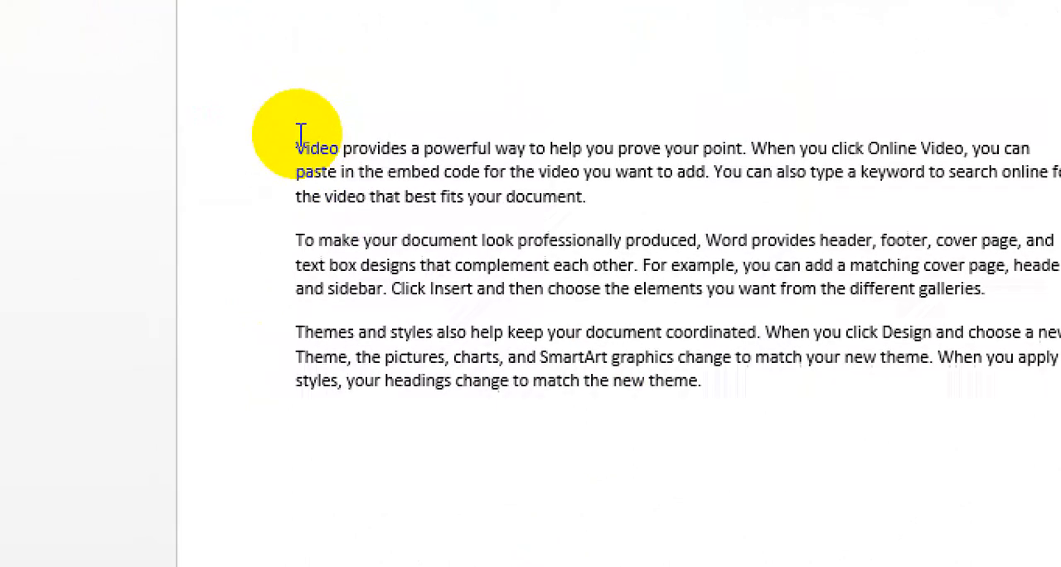
# Step: Insert empty lines above the first paragraph and enter "To" and "The Management" on separate lines as the addressee
pyautogui.click(298, 137)
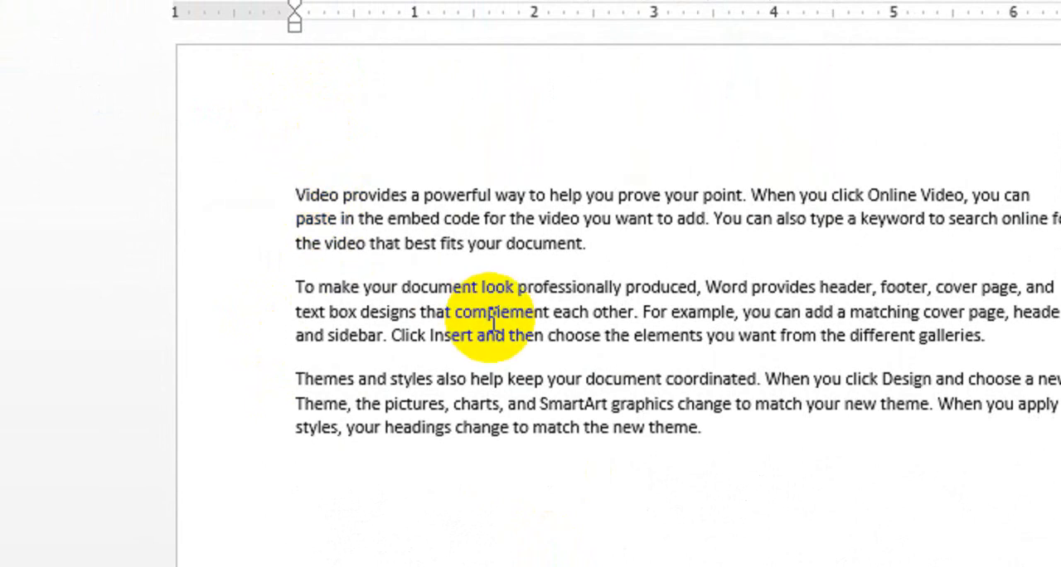
pyautogui.press('Return')
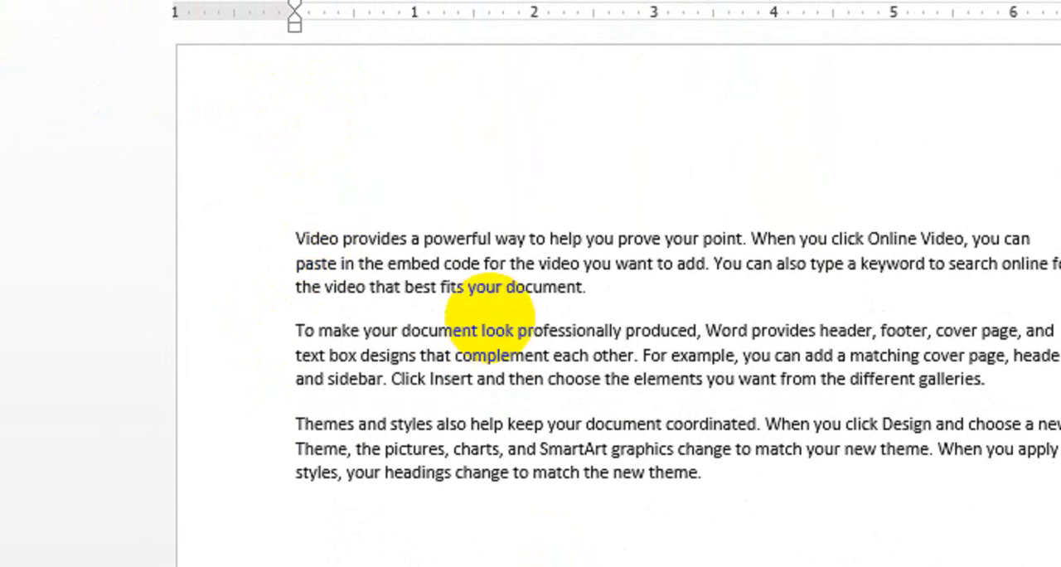
pyautogui.press('Return')
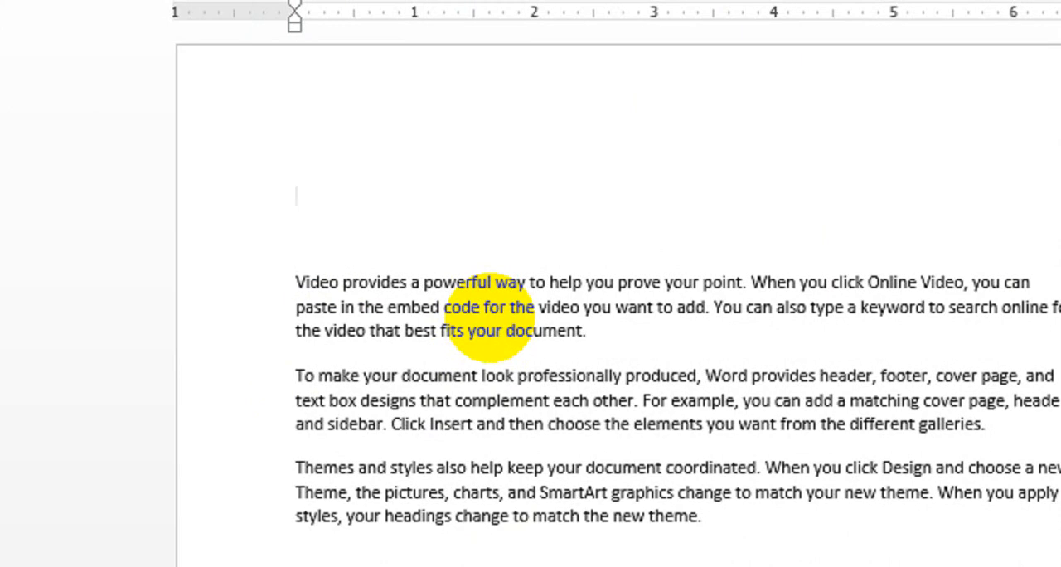
pyautogui.write('To')
pyautogui.press('Return')
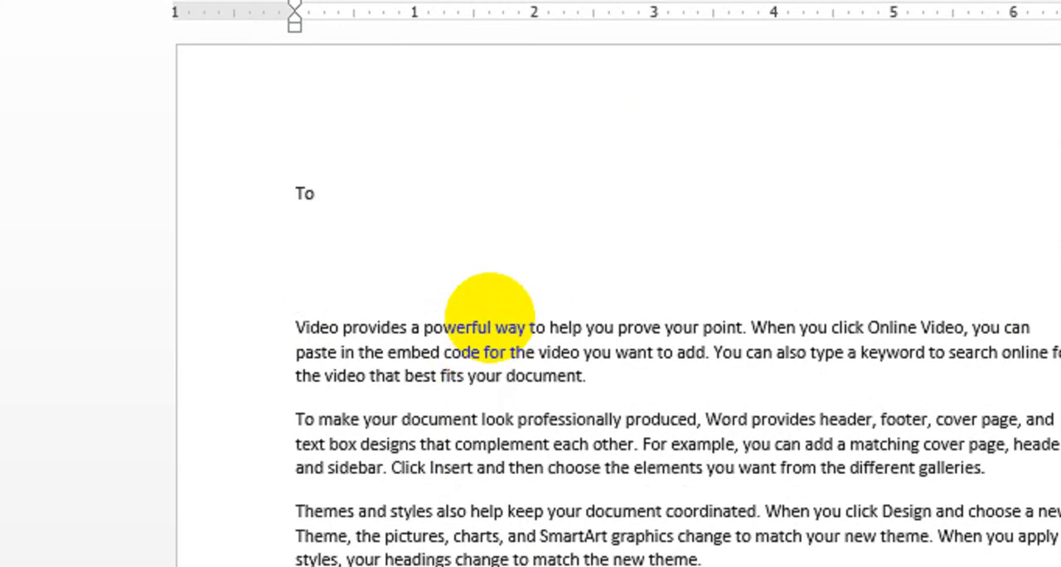
pyautogui.write('The Management')
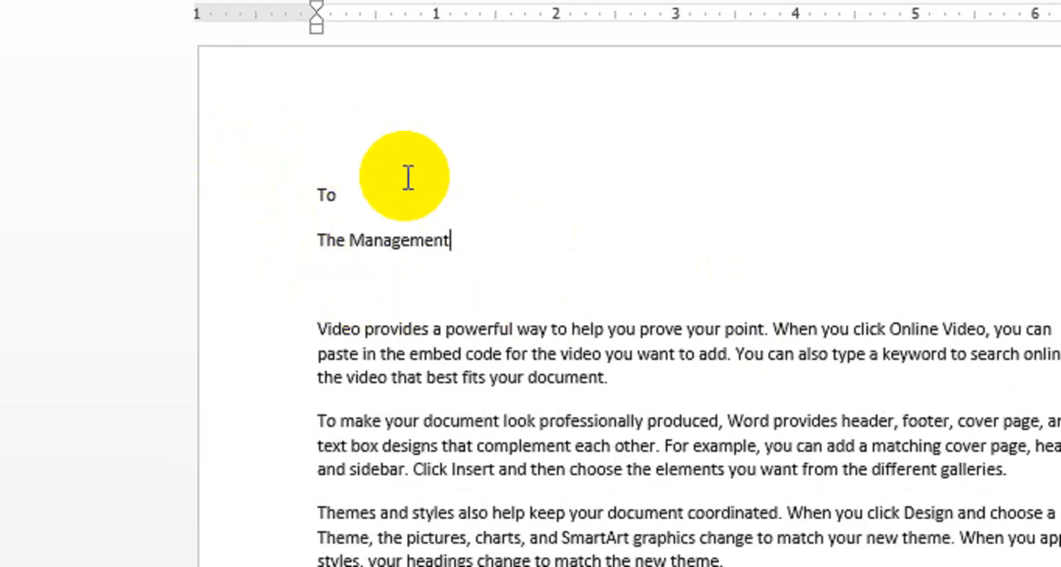
# Step: Add a centred "Thank You" line below the "Themes and styles" paragraph
pyautogui.click(756, 406)
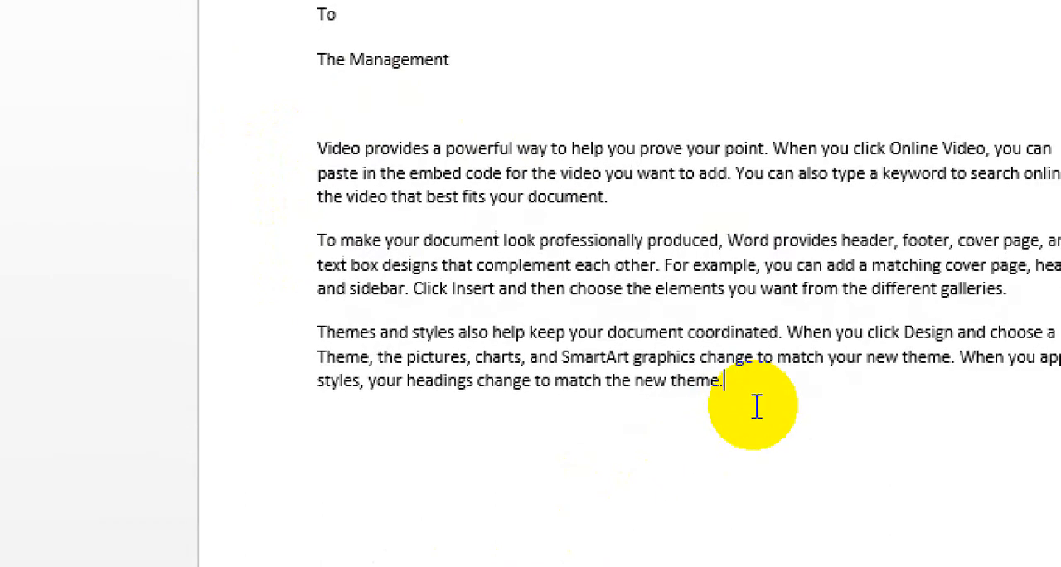
pyautogui.press('Return')
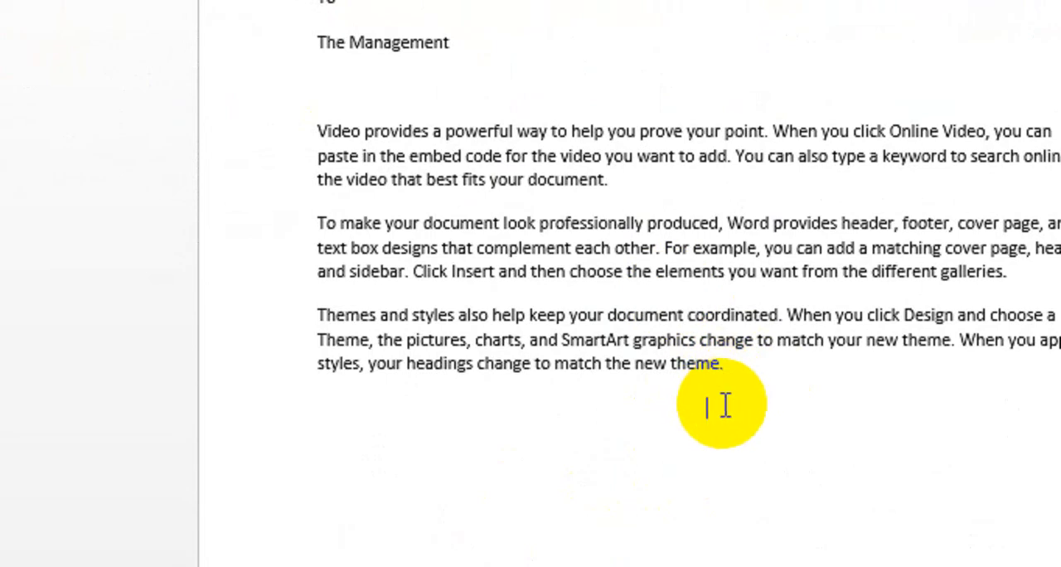
pyautogui.write('Thank You')
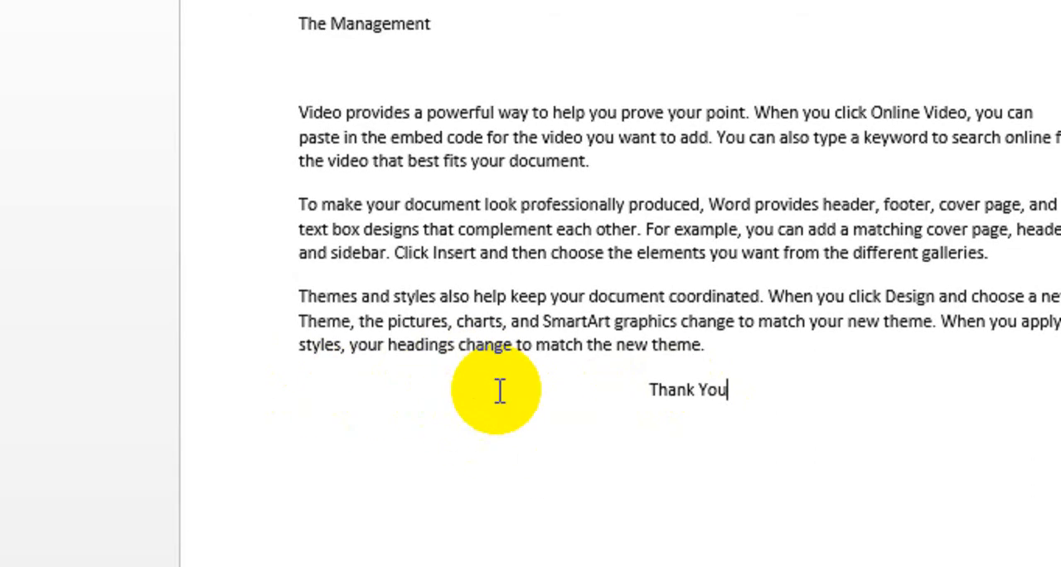
# Step: Delete the centred closing text and left-align its empty line
pyautogui.press('BackSpace')
pyautogui.press('BackSpace')
pyautogui.press('BackSpace')
pyautogui.press('BackSpace')
pyautogui.press('BackSpace')
pyautogui.press('BackSpace')
pyautogui.press('BackSpace')
pyautogui.press('BackSpace')
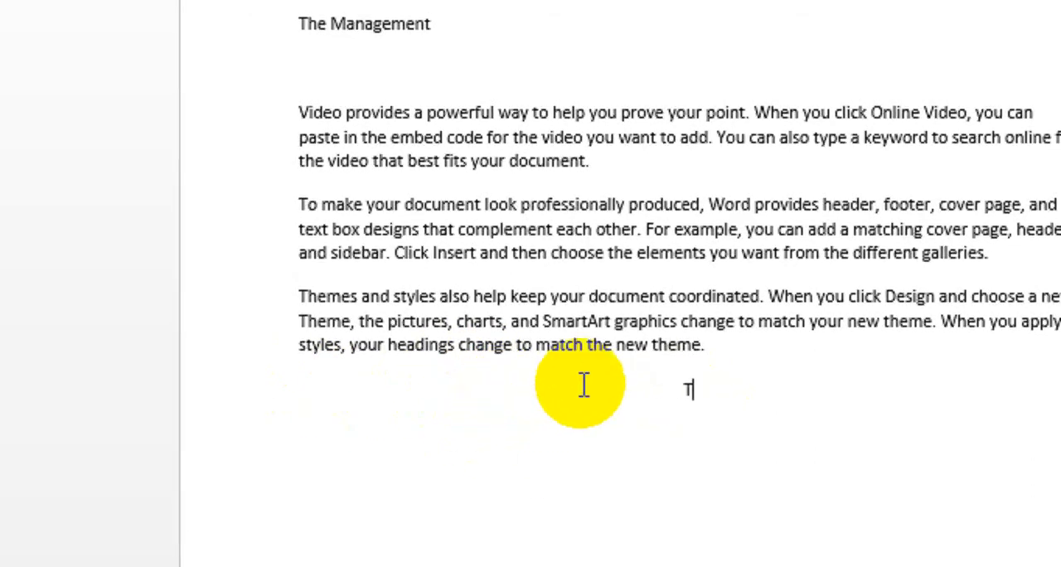
pyautogui.press('BackSpace')
pyautogui.click(306, 117)
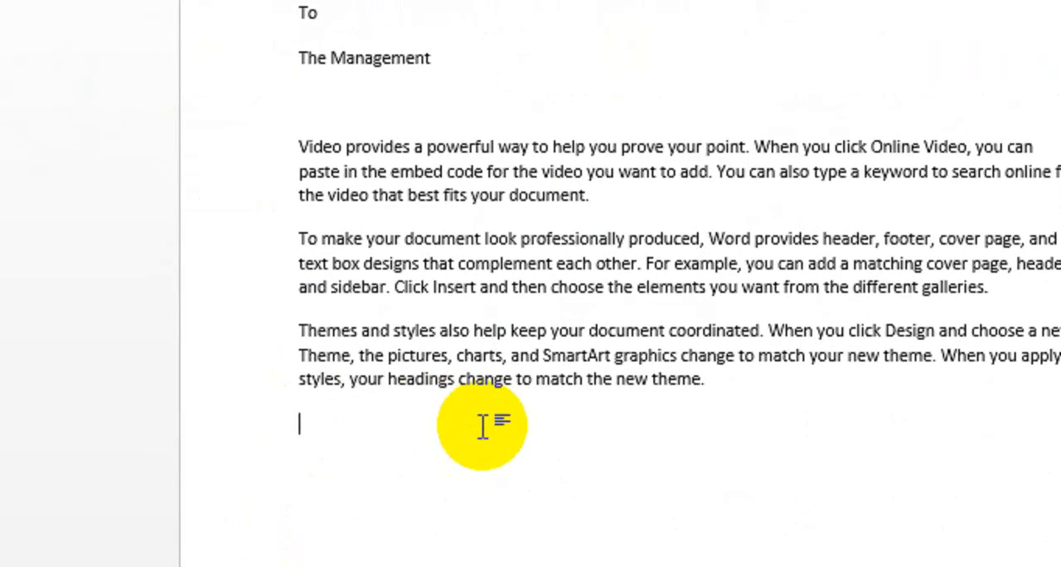
# Step: Enter "Thank You" below the last paragraph, indented about 1 inch from the left margin
pyautogui.scroll(-2, 482, 427)
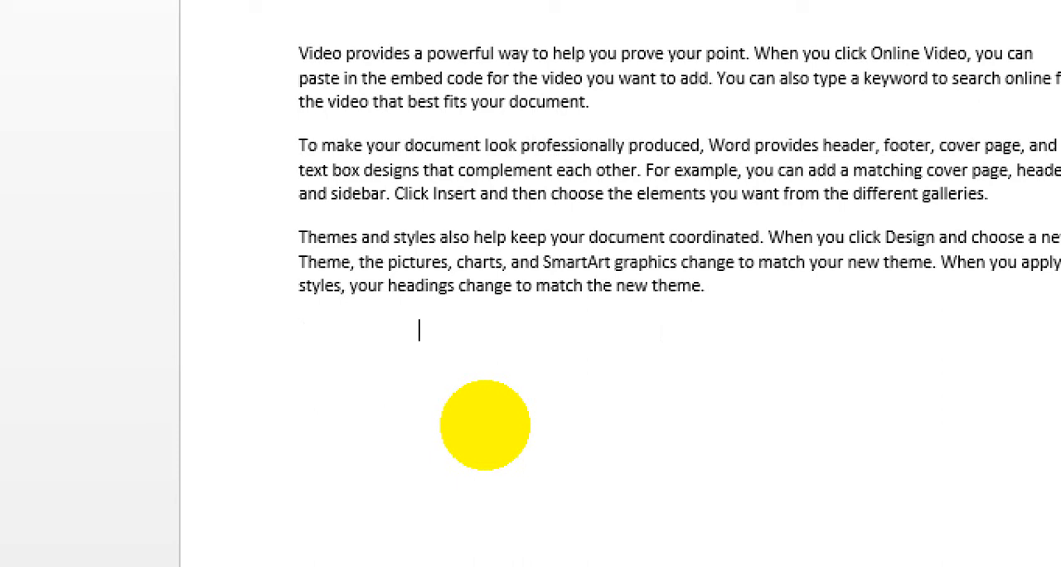
pyautogui.write('hank You')
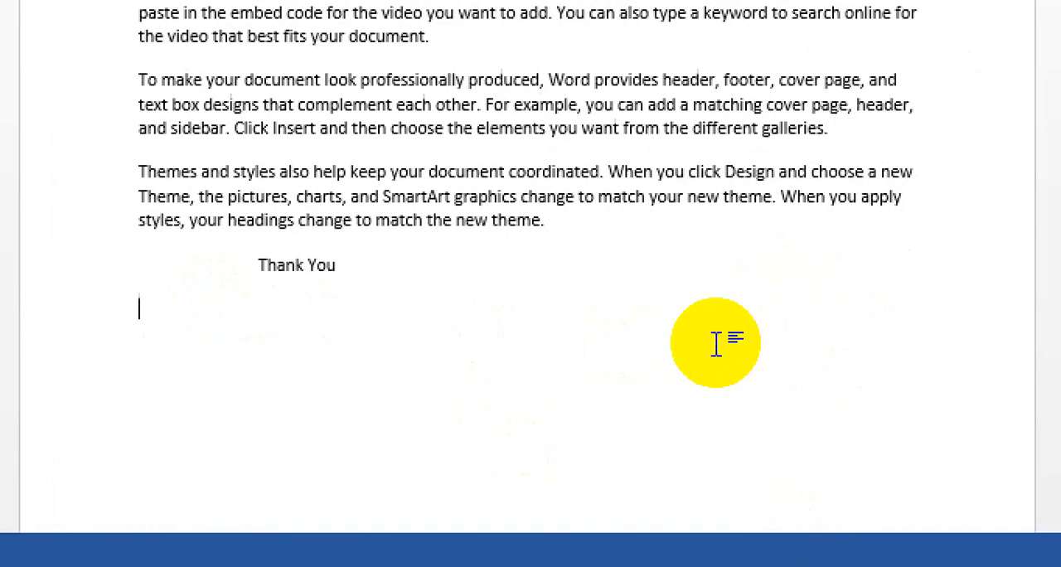
# Step: Enter "Your Obediently" on the line below "Thank You", indented about 4.5 inches from the left margin
pyautogui.press('Tab')
pyautogui.press('Tab')
pyautogui.write('Your O')
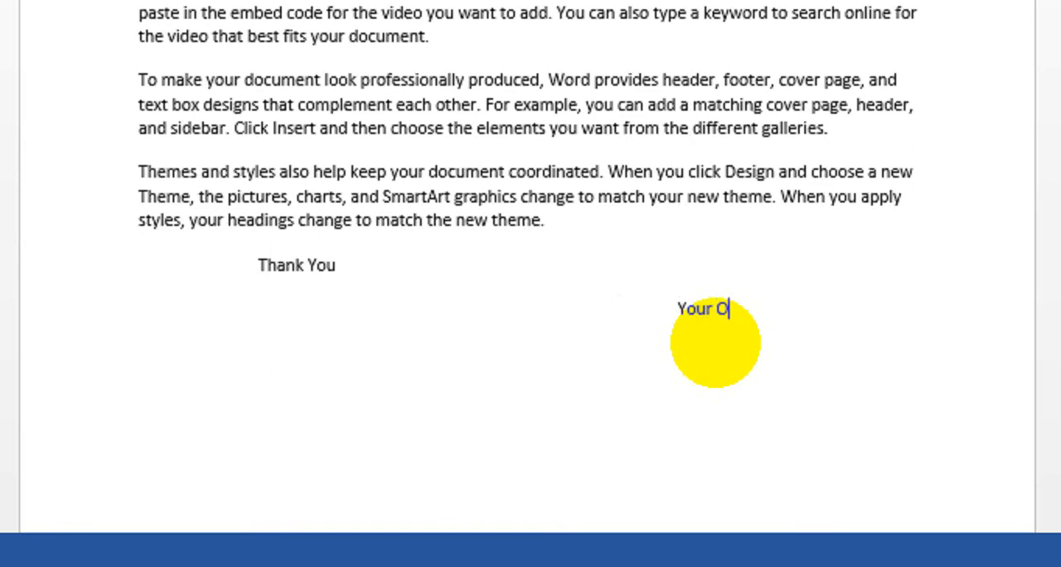
pyautogui.write('bediently')
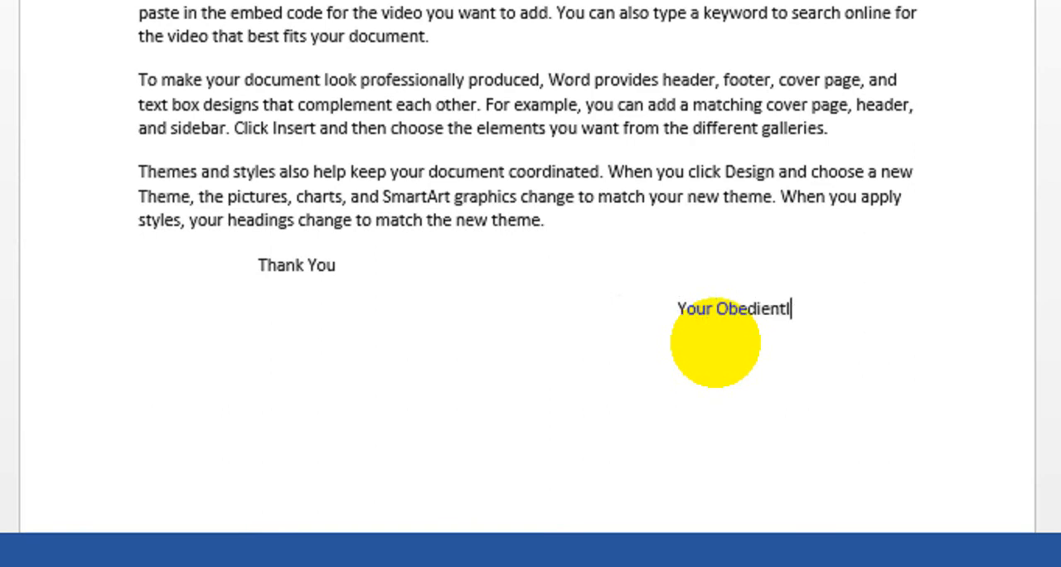
# Step: Enter the signature "XYZ" on a new line aligned under "Your Obediently"
pyautogui.press('Return')
pyautogui.press('Tab')
pyautogui.press('Tab')
pyautogui.press('Tab')
pyautogui.press('Tab')
pyautogui.press('Tab')
pyautogui.write('xYZ')
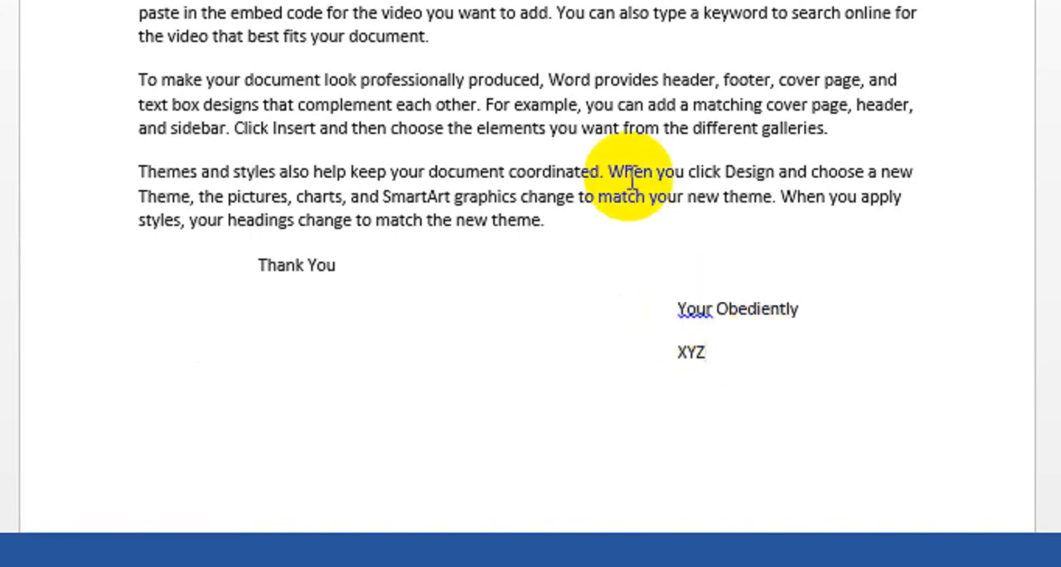
# Step: Accept the grammar suggestions "You're" and "obediently" for the two words of the letter's closing phrase
pyautogui.click(698, 310)
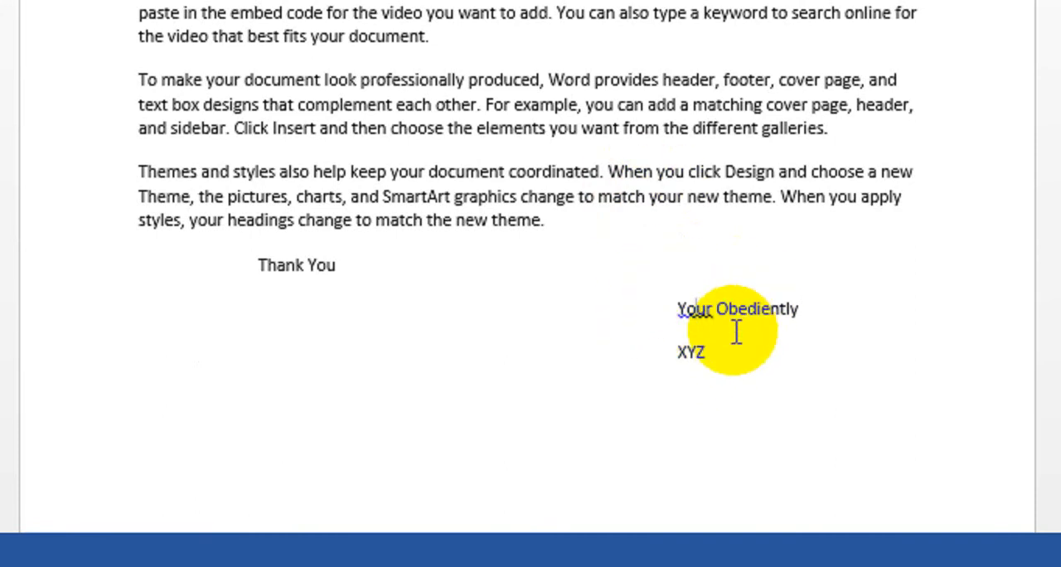
pyautogui.rightClick(697, 309)
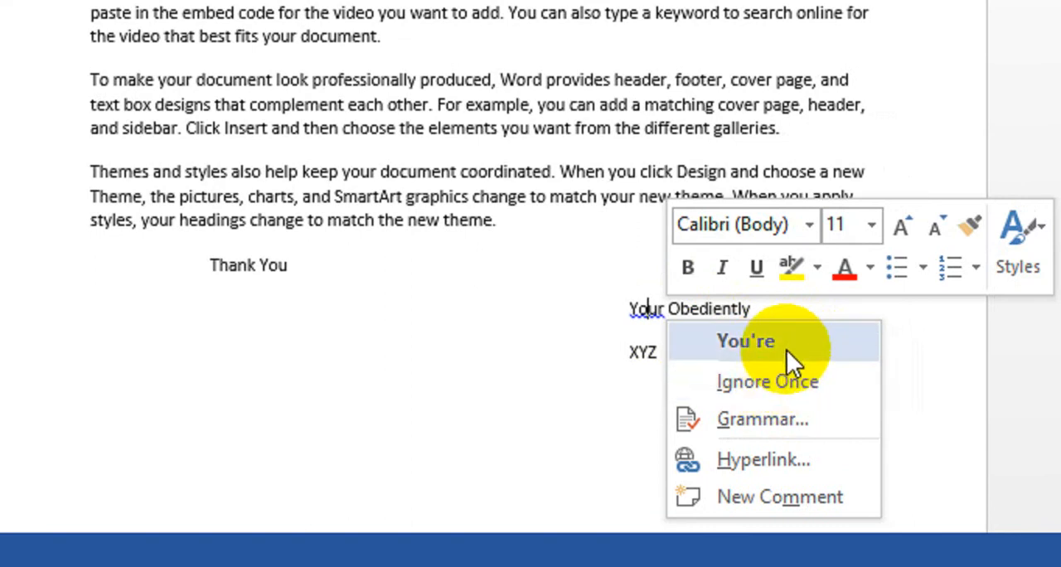
pyautogui.click(788, 346)
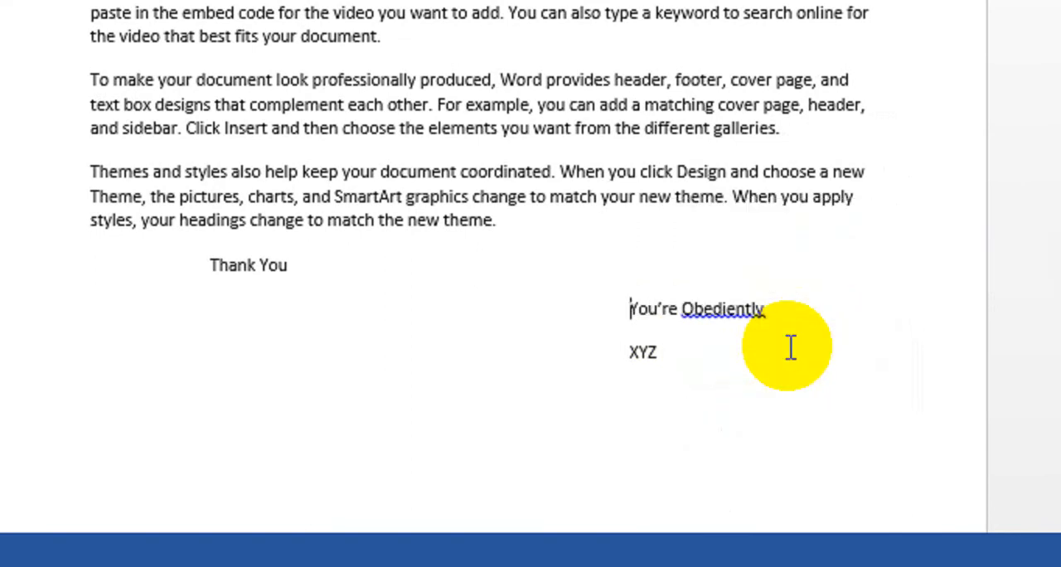
pyautogui.rightClick(754, 319)
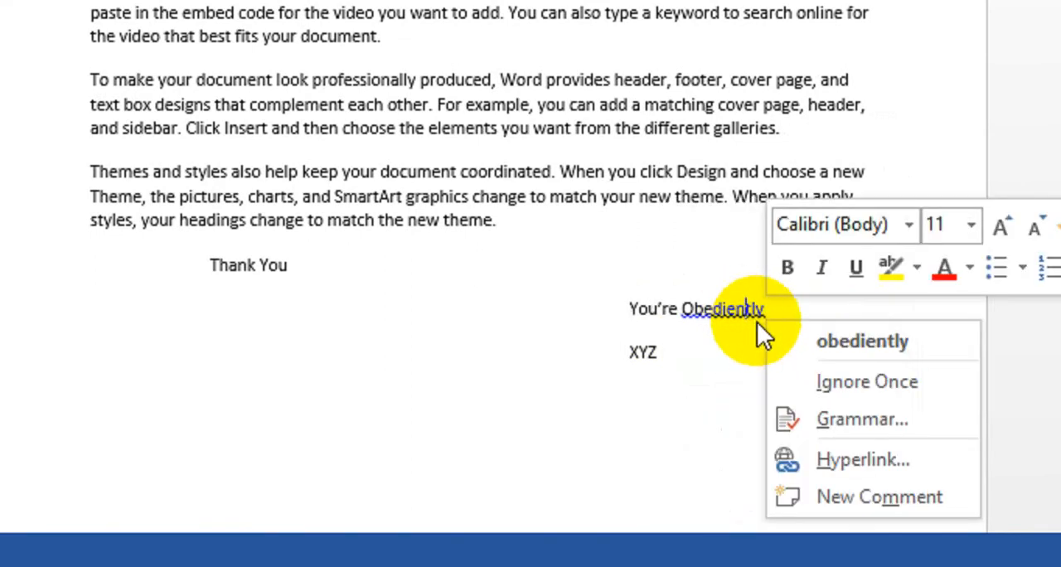
pyautogui.click(804, 358)
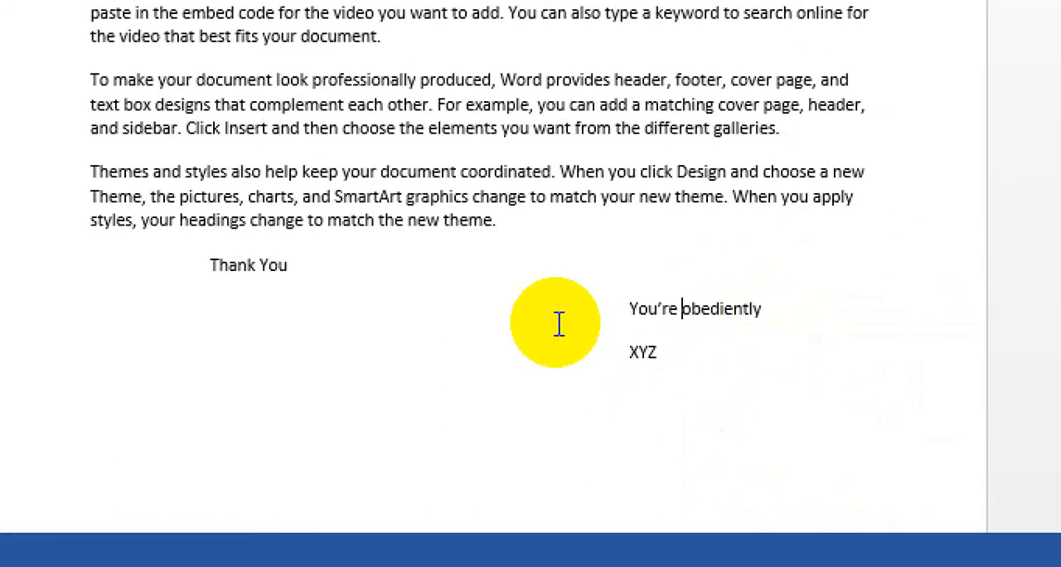
# Step: Right-align the letter's two signature lines, "You're obediently" and "XYZ"
pyautogui.scroll(5, 249, 83)
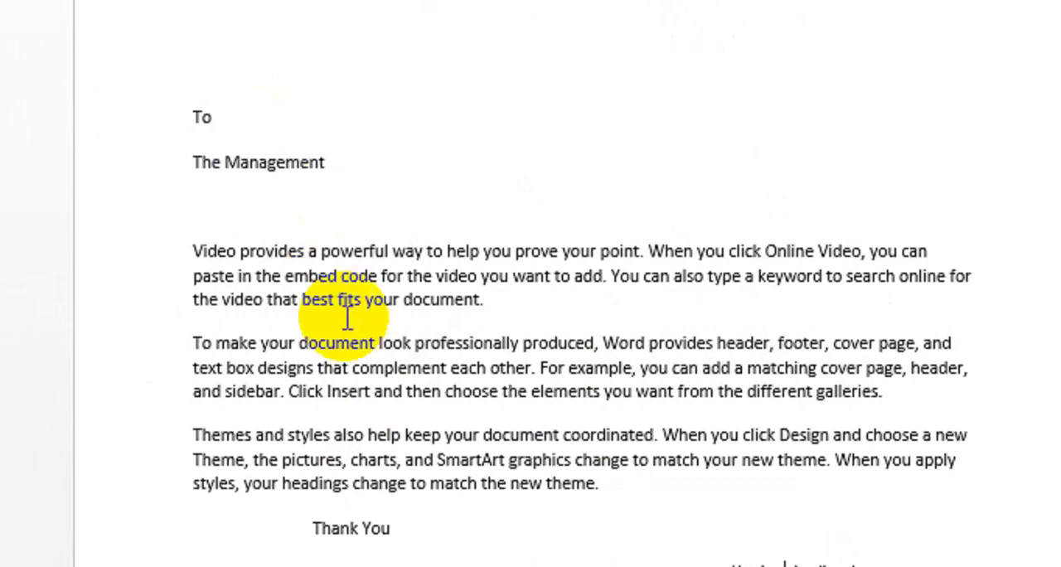
pyautogui.scroll(-3, 411, 452)
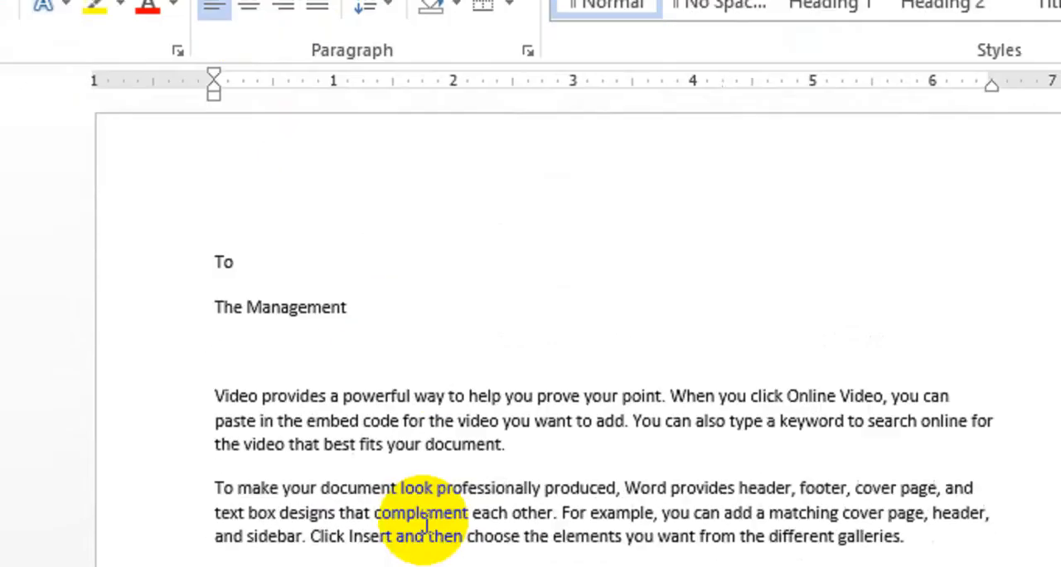
pyautogui.moveTo(765, 422); pyautogui.dragTo(703, 382)
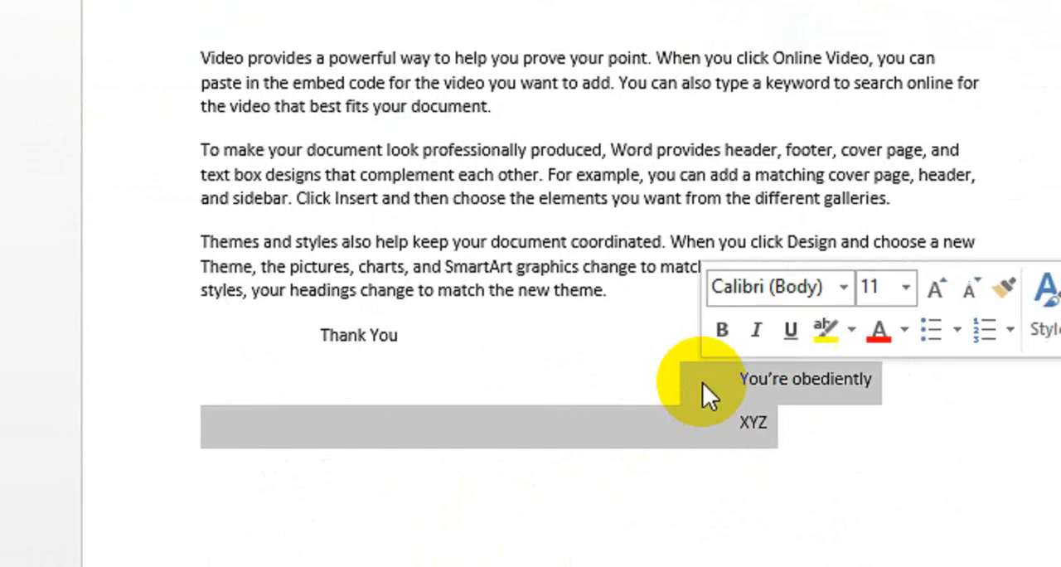
pyautogui.click(779, 422)
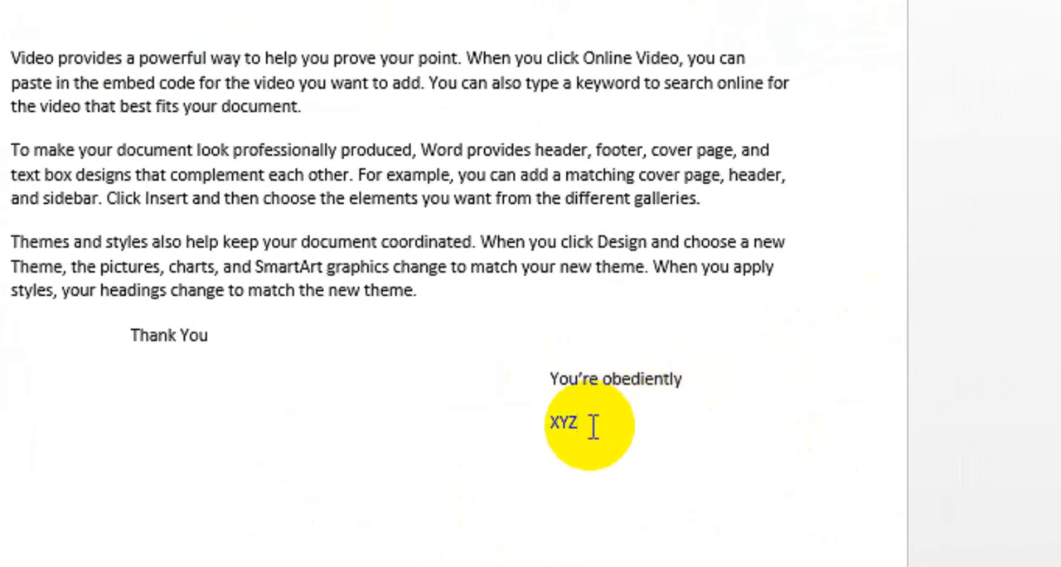
pyautogui.moveTo(592, 427); pyautogui.dragTo(525, 386)
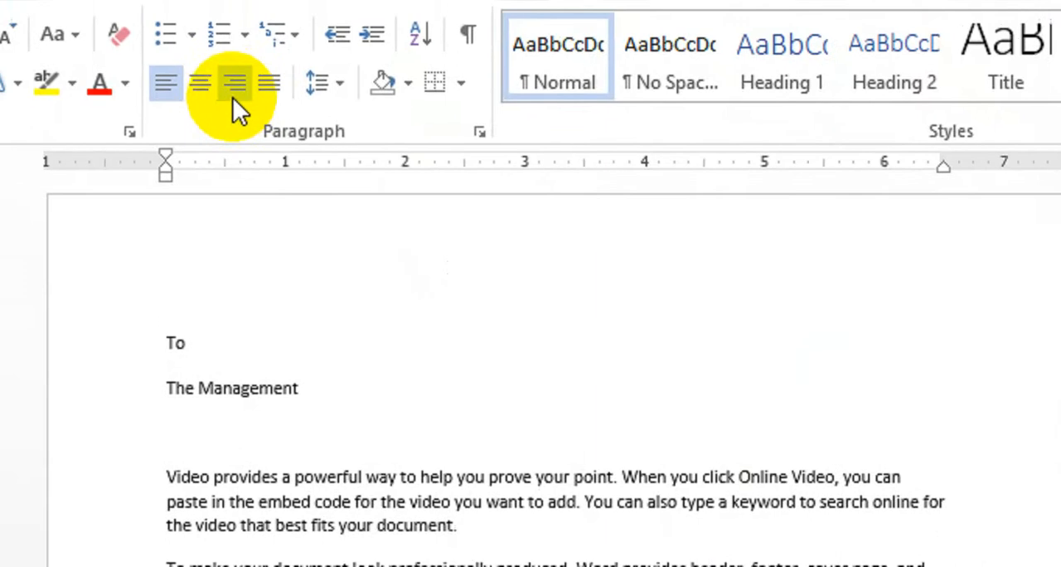
pyautogui.click(266, 143)
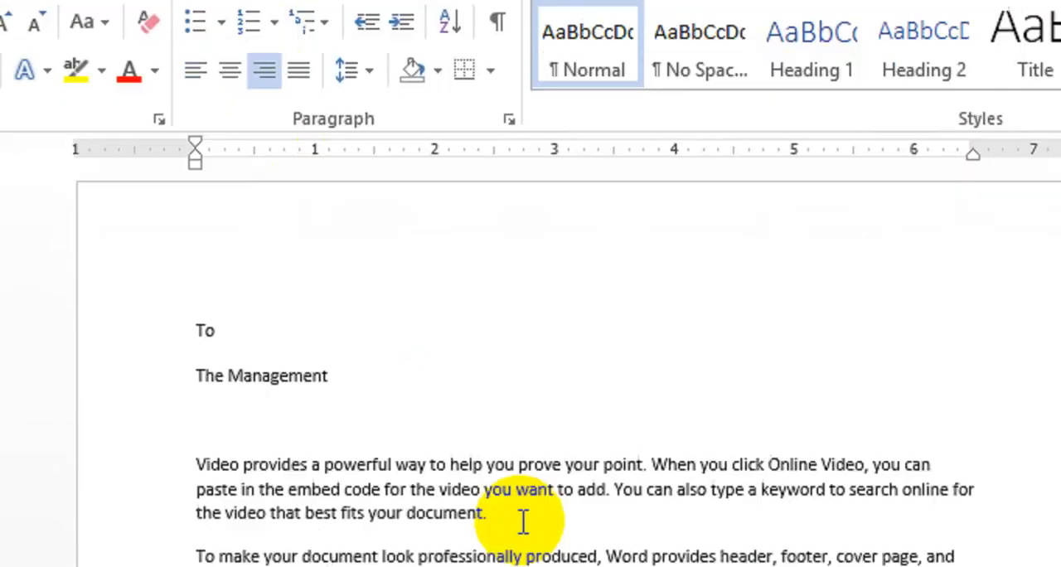
pyautogui.click(772, 511)
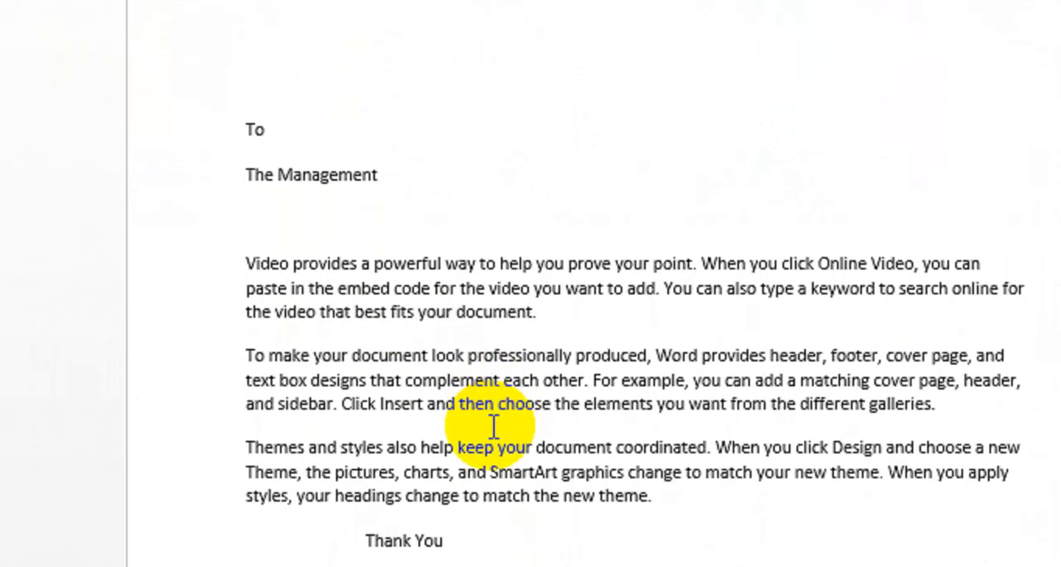
# Step: Replace the whole document with sample paragraphs generated by =rand()
pyautogui.hotkey('ctrl', 'a')
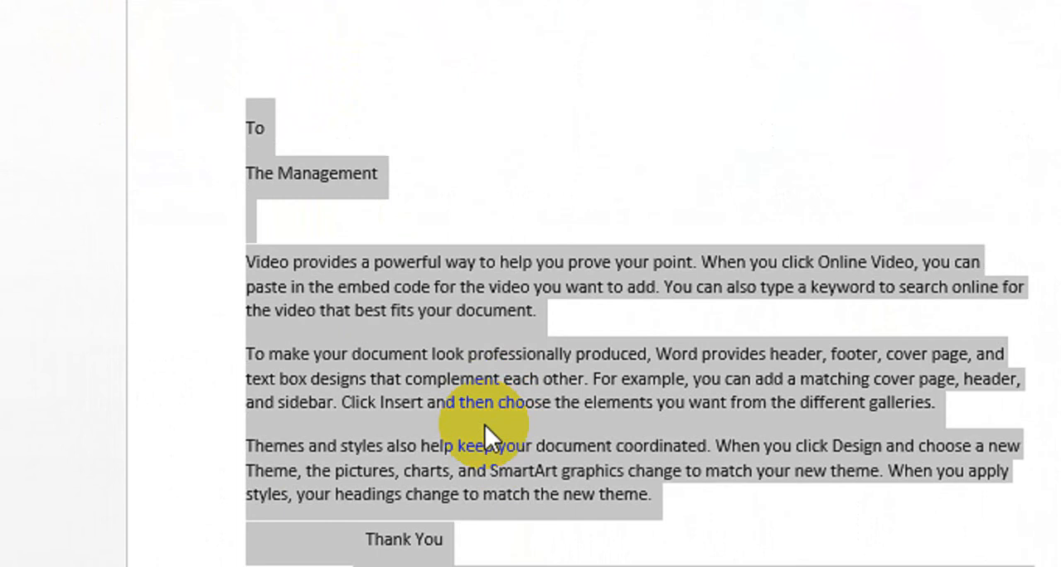
pyautogui.write('=ra')
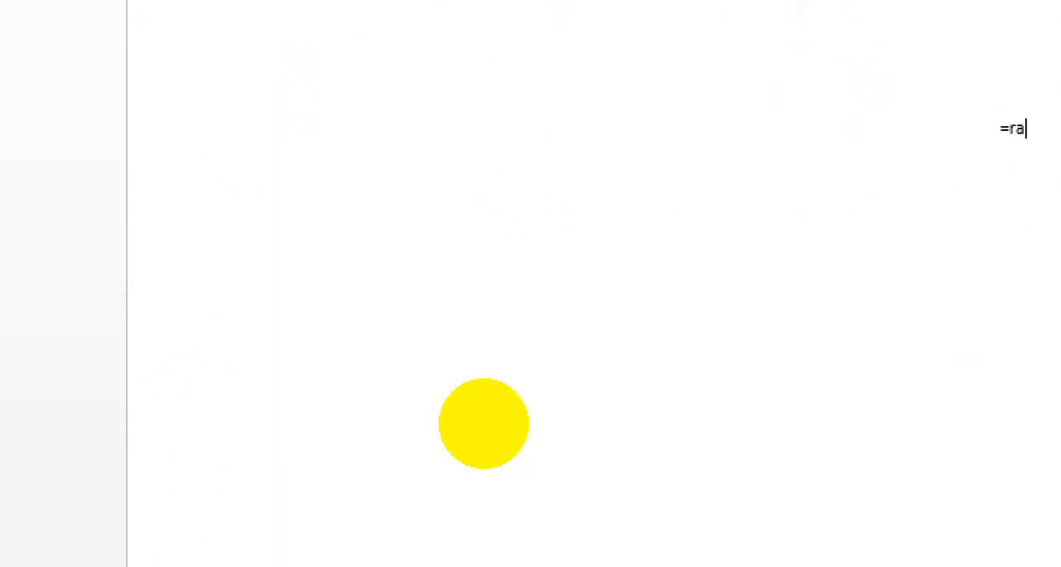
pyautogui.write('nd()')
pyautogui.press('Return')
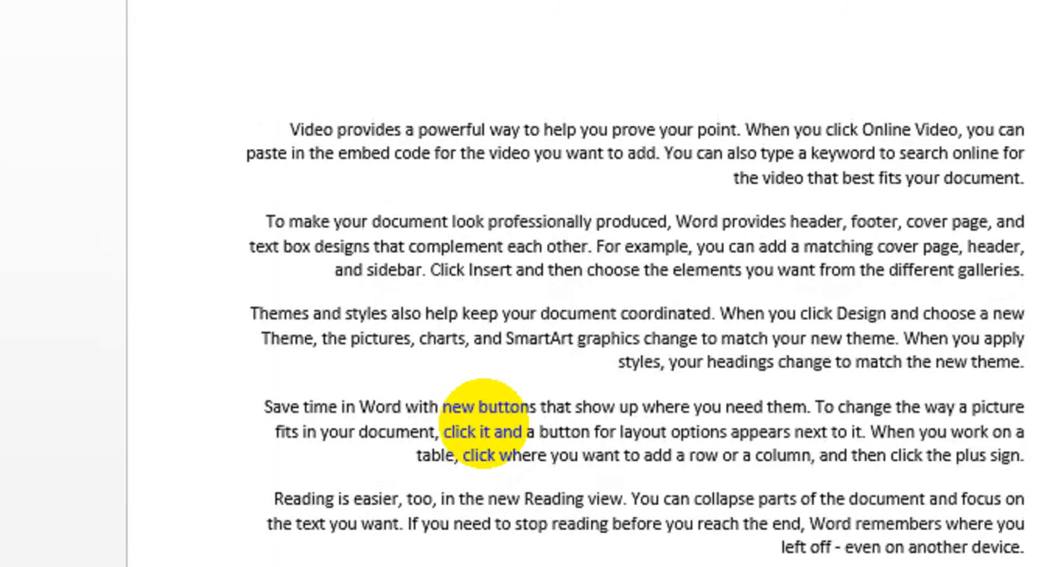
# Step: Left-align all of the sample paragraphs
pyautogui.hotkey('ctrl', 'a')
pyautogui.click(264, 97)
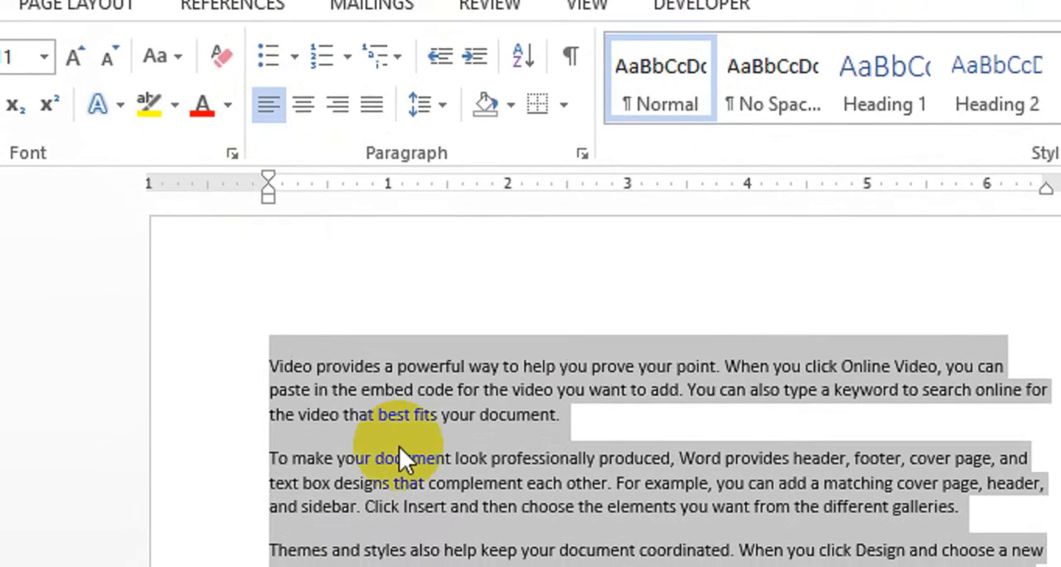
pyautogui.click(399, 448)
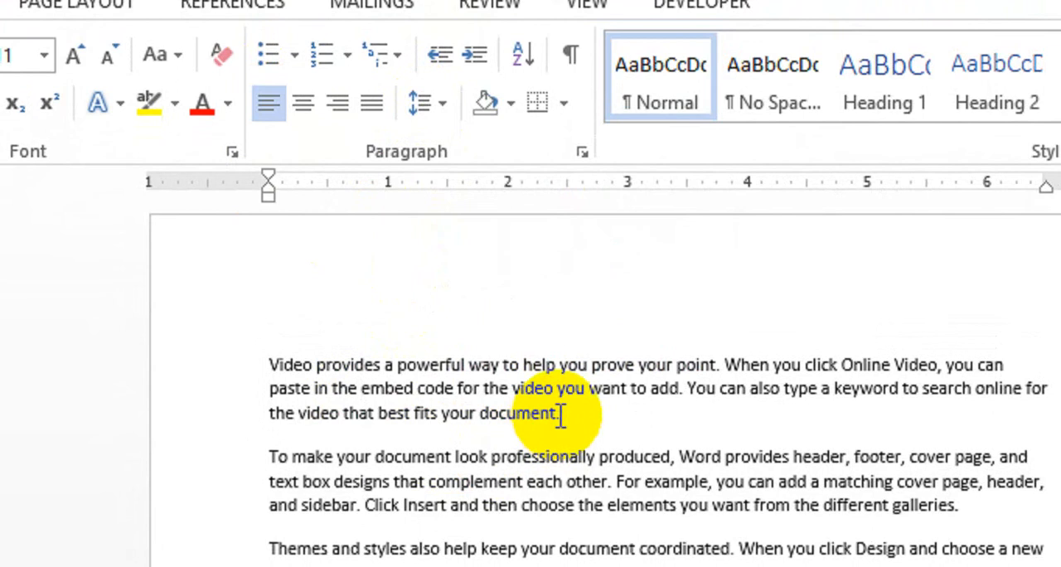
# Step: Remove the space after paragraph for the entire sample text
pyautogui.moveTo(561, 417); pyautogui.dragTo(281, 373)
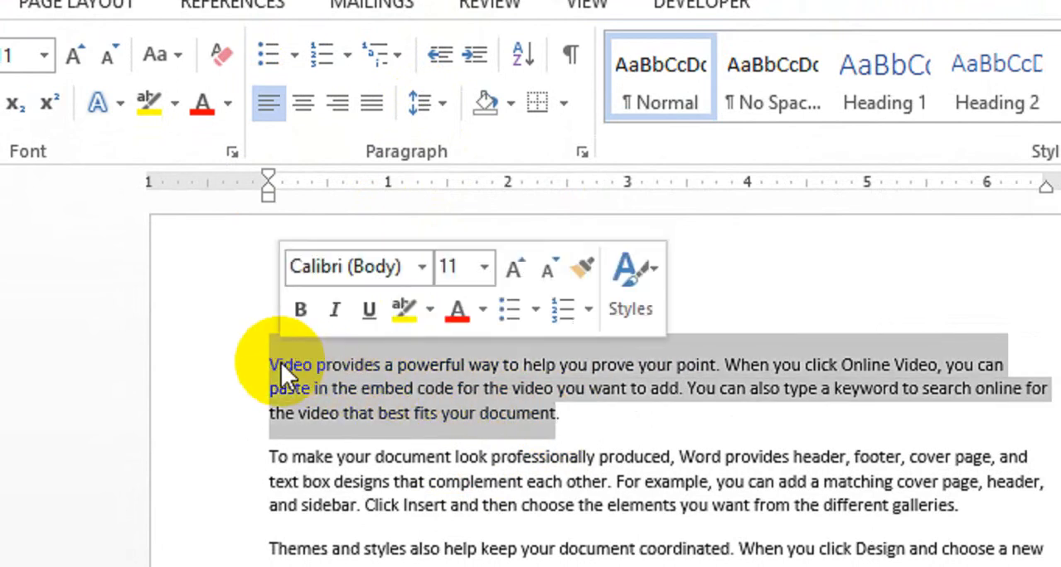
pyautogui.click(418, 498)
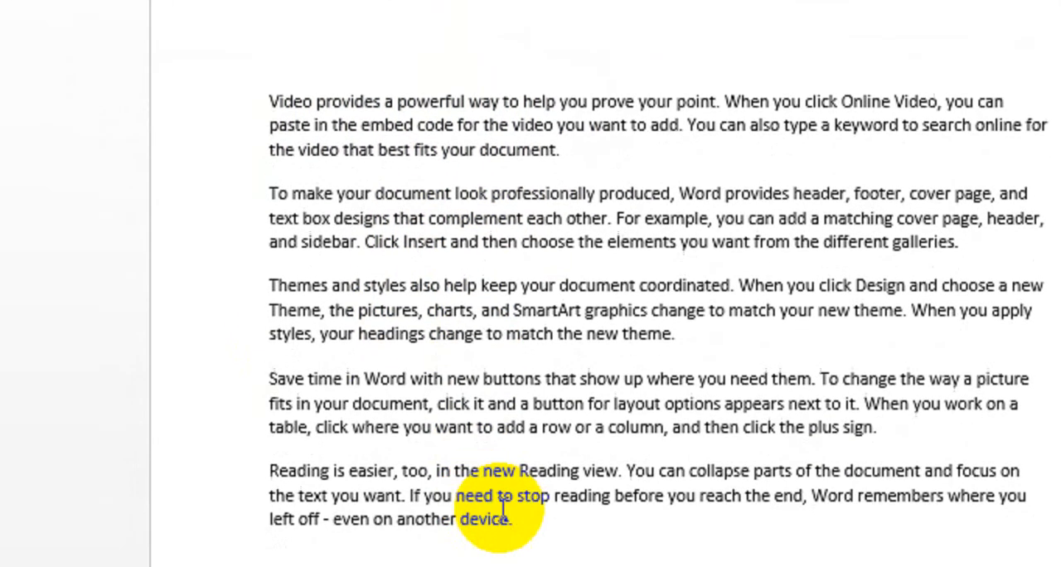
pyautogui.moveTo(512, 451); pyautogui.dragTo(269, 40)
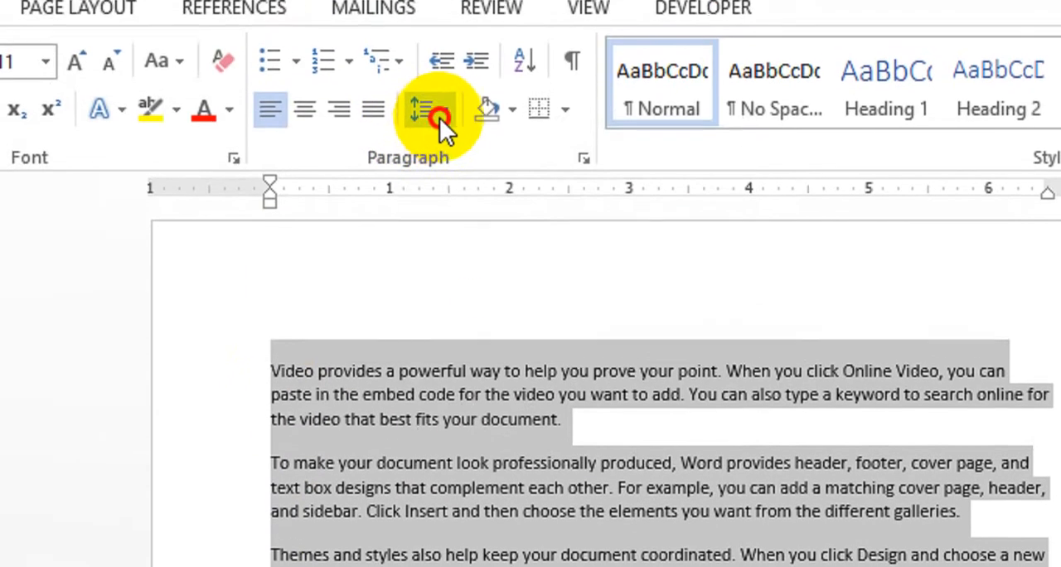
pyautogui.click(440, 118)
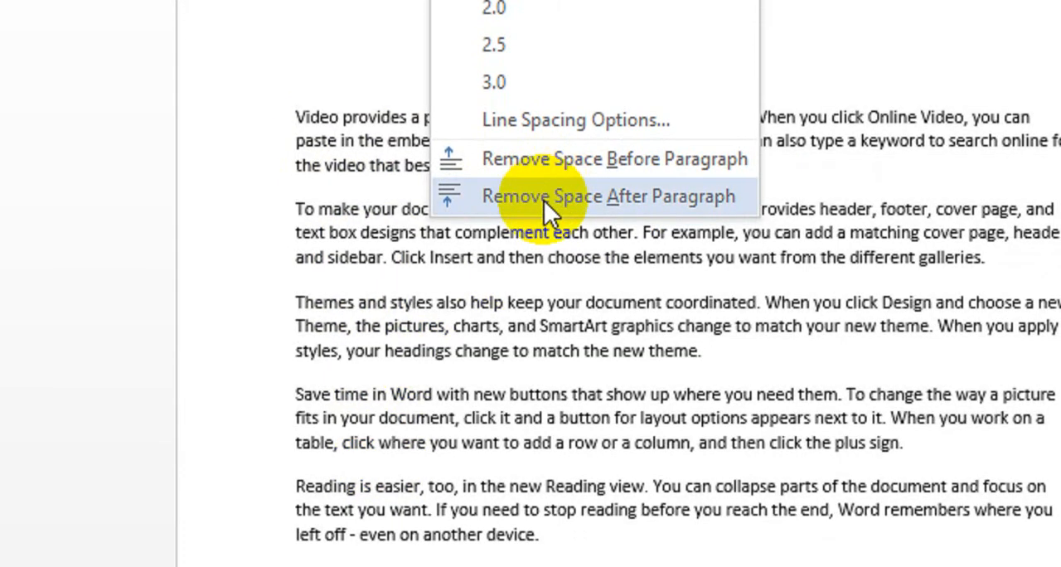
pyautogui.click(544, 199)
pyautogui.click(567, 394)
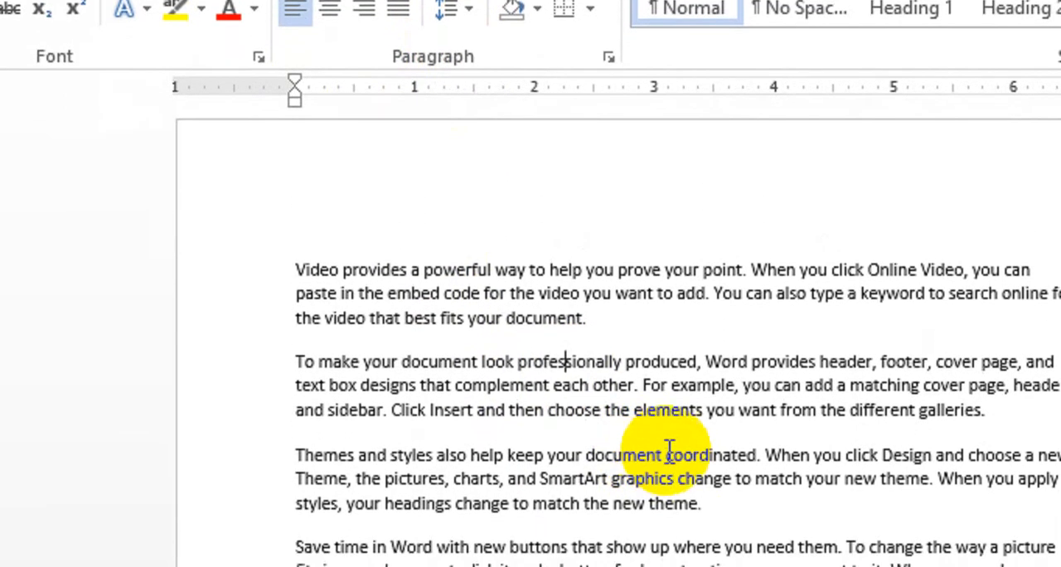
# Step: Remove the space before paragraph for the first two paragraphs, "Video provides" and "To make your document"
pyautogui.moveTo(925, 406); pyautogui.dragTo(325, 286)
pyautogui.click(899, 446)
pyautogui.moveTo(897, 414); pyautogui.dragTo(222, 257)
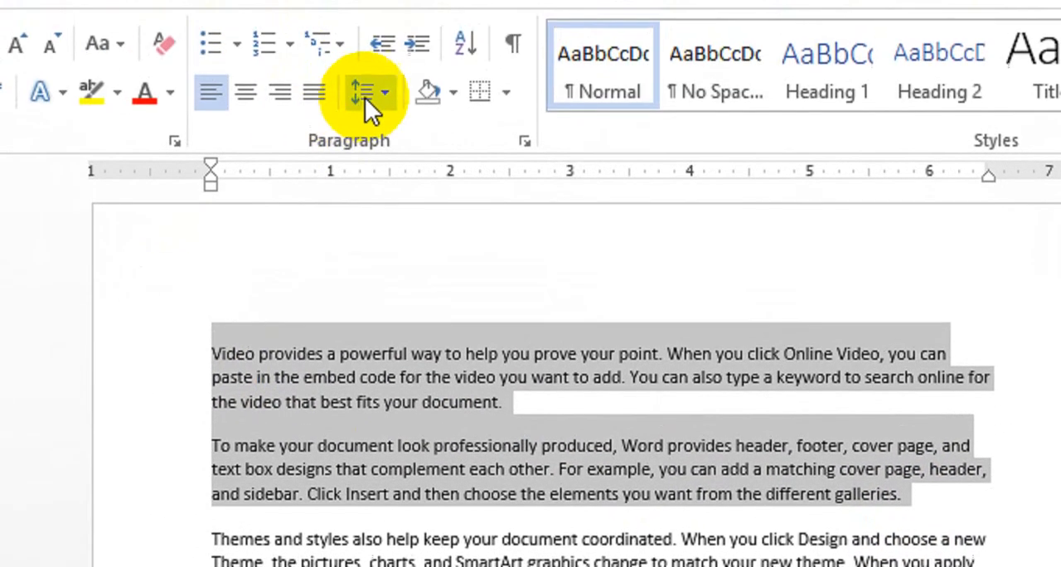
pyautogui.click(371, 118)
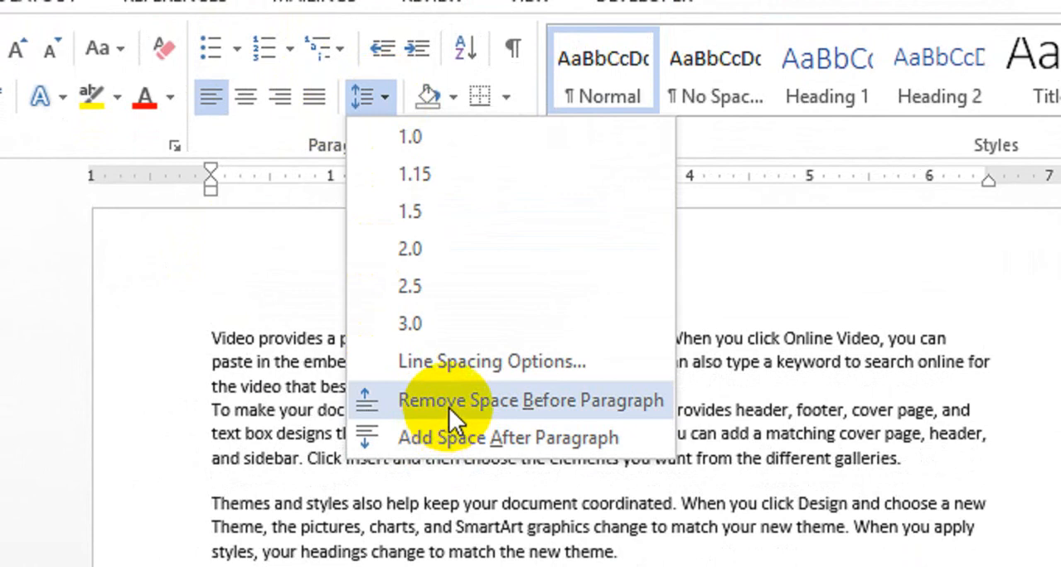
pyautogui.click(449, 405)
pyautogui.click(442, 362)
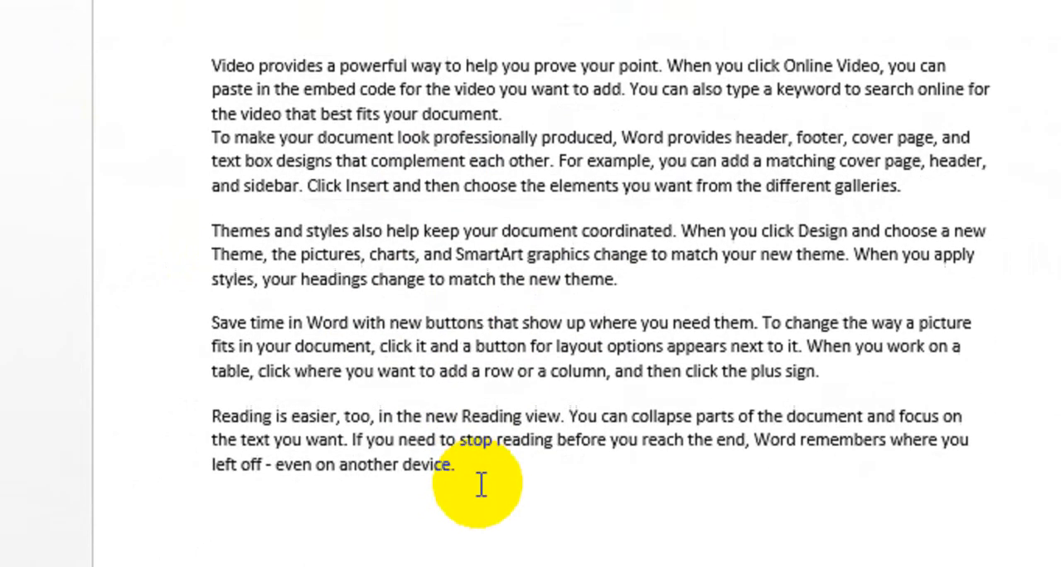
# Step: Remove the space before paragraph for the last three paragraphs, "Themes and styles" through "Reading is easier"
pyautogui.moveTo(464, 566); pyautogui.dragTo(203, 448)
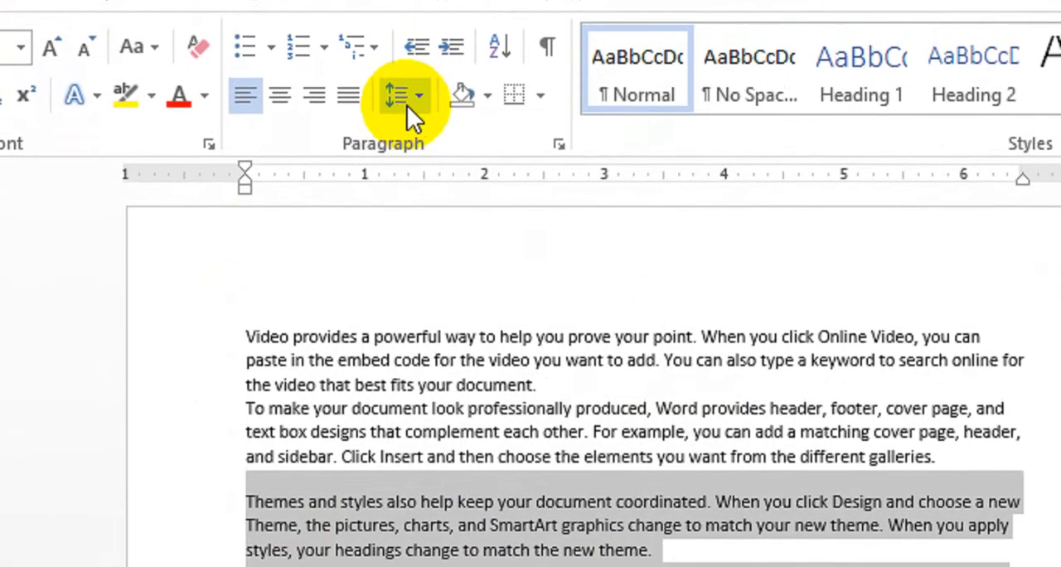
pyautogui.click(406, 98)
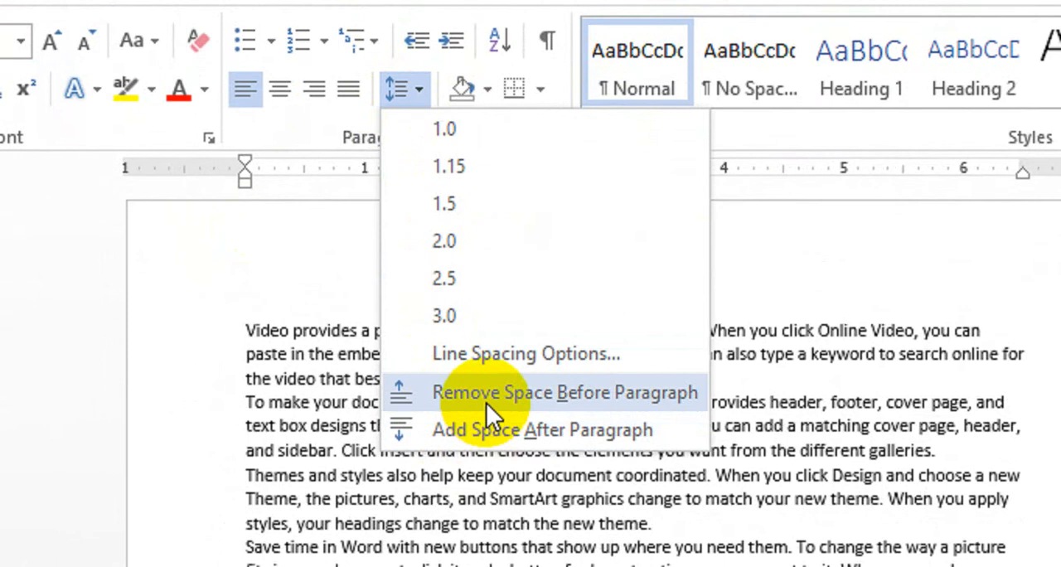
pyautogui.click(486, 402)
pyautogui.click(556, 497)
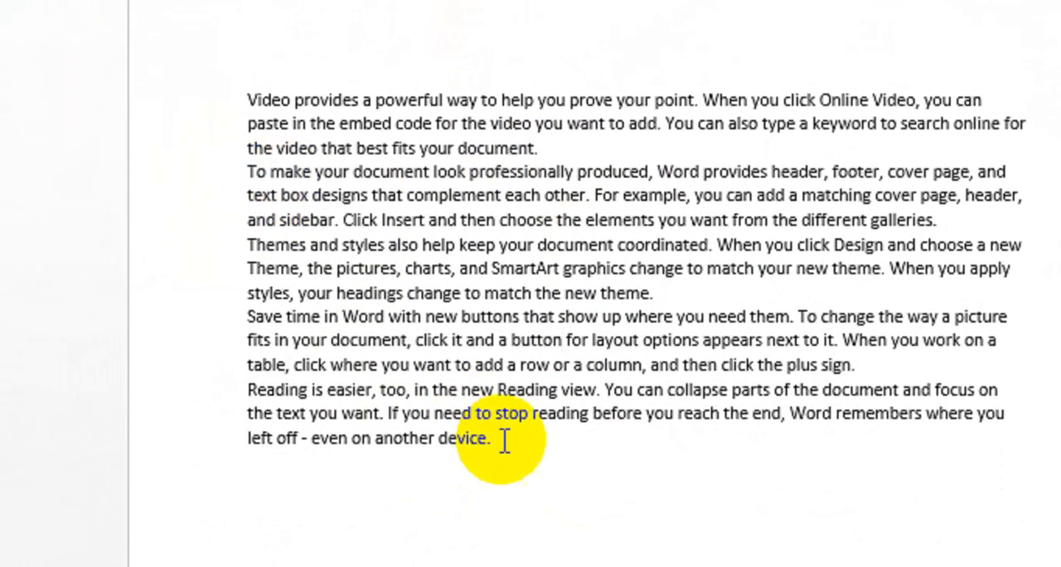
# Step: Add space before paragraph to all five sample paragraphs
pyautogui.moveTo(504, 440); pyautogui.dragTo(252, 95)
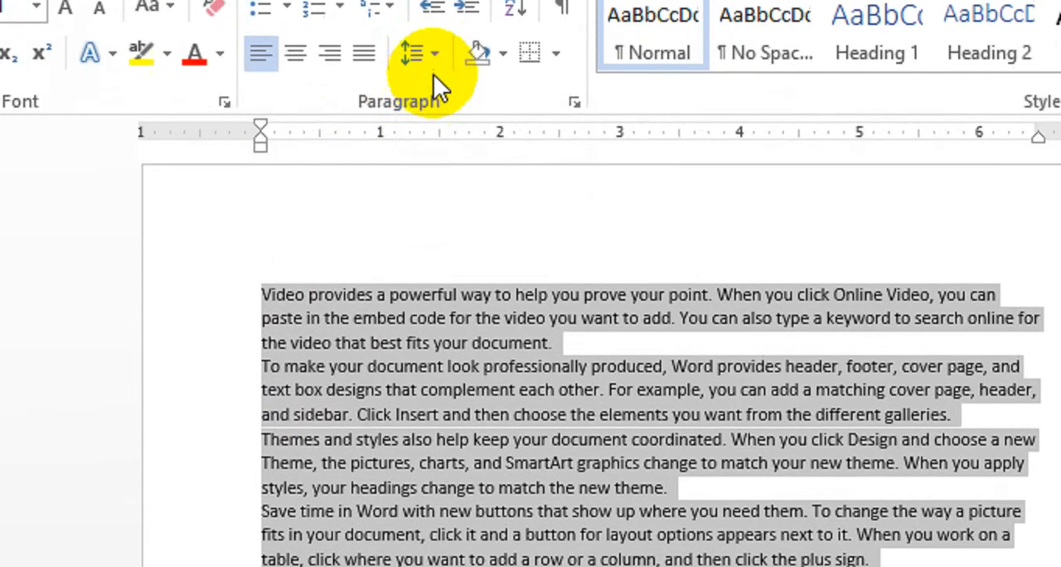
pyautogui.click(434, 55)
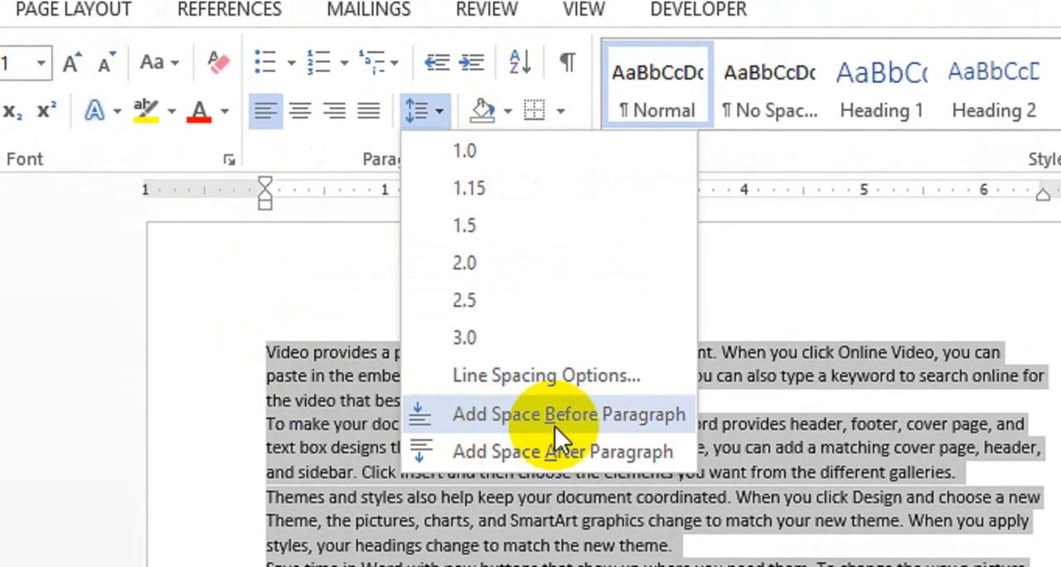
pyautogui.click(558, 421)
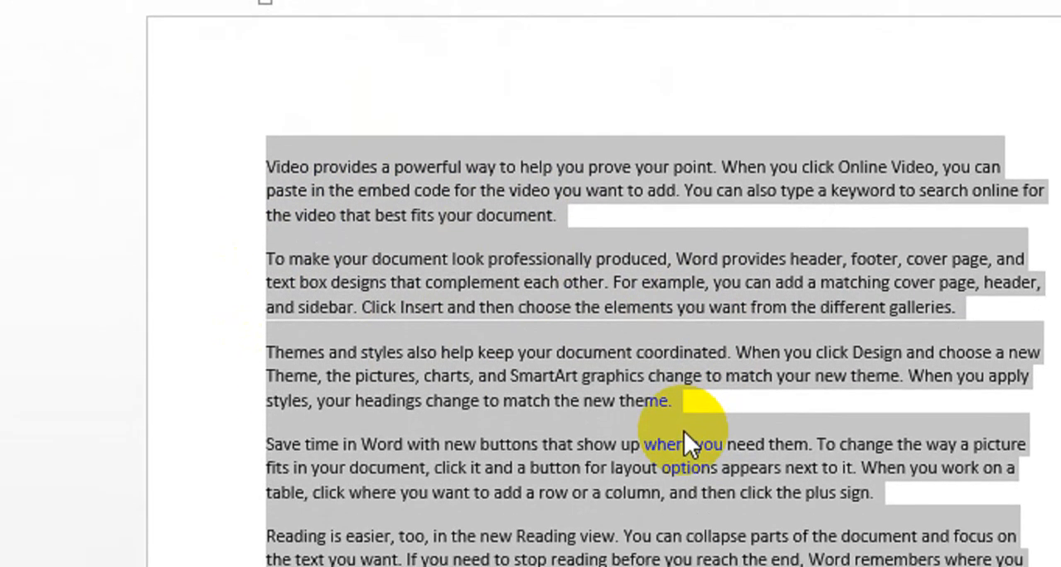
pyautogui.click(515, 352)
# Step: Set the line spacing of the first paragraph, "Video provides", to 1.5
pyautogui.moveTo(552, 216); pyautogui.dragTo(271, 161)
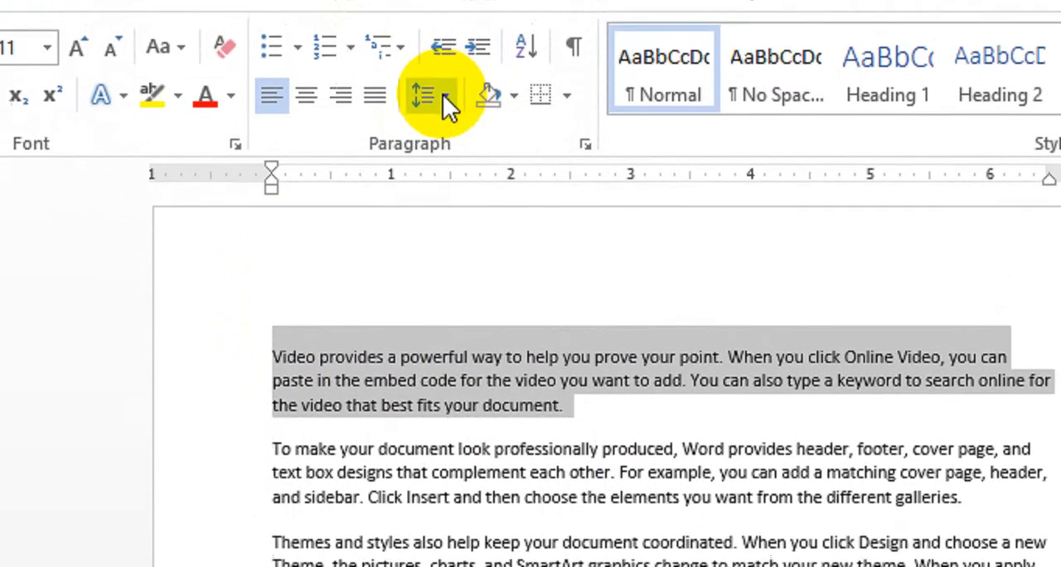
pyautogui.click(443, 95)
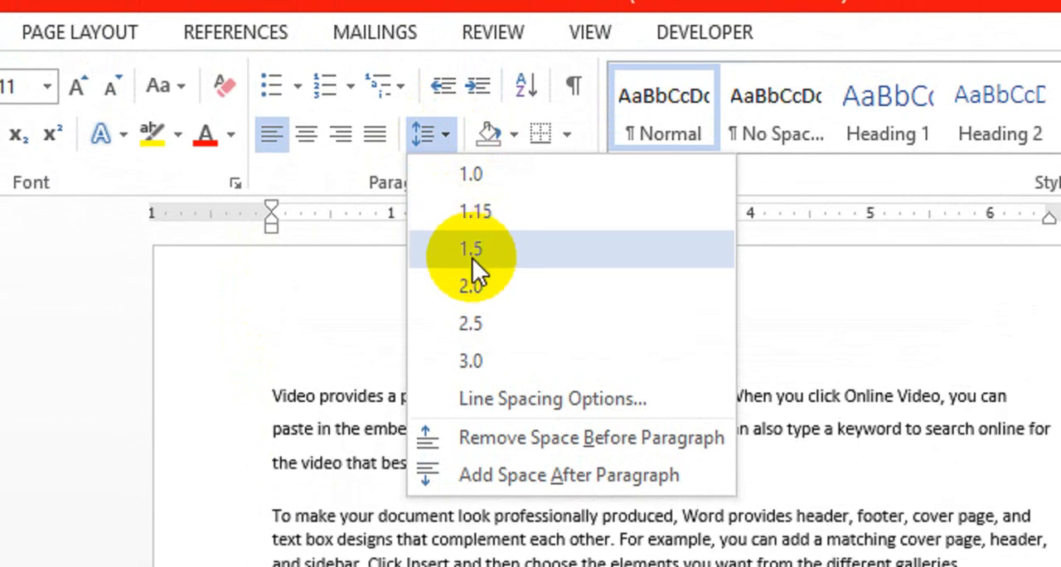
pyautogui.click(473, 258)
pyautogui.click(367, 529)
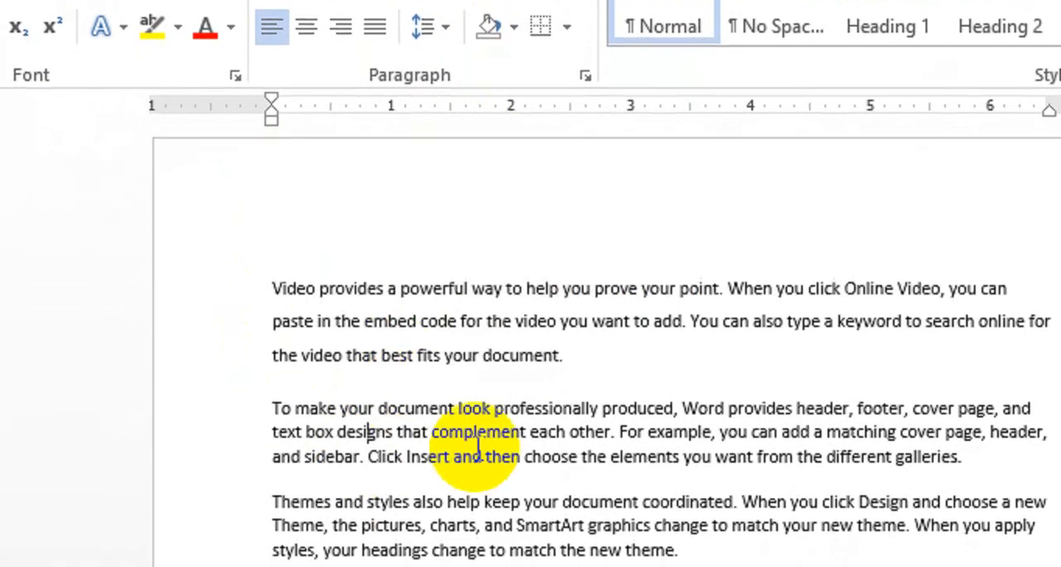
# Step: Set the line spacing of the second paragraph, "To make your document", to 2.5
pyautogui.moveTo(962, 543); pyautogui.dragTo(836, 535)
pyautogui.moveTo(700, 408); pyautogui.dragTo(156, 355)
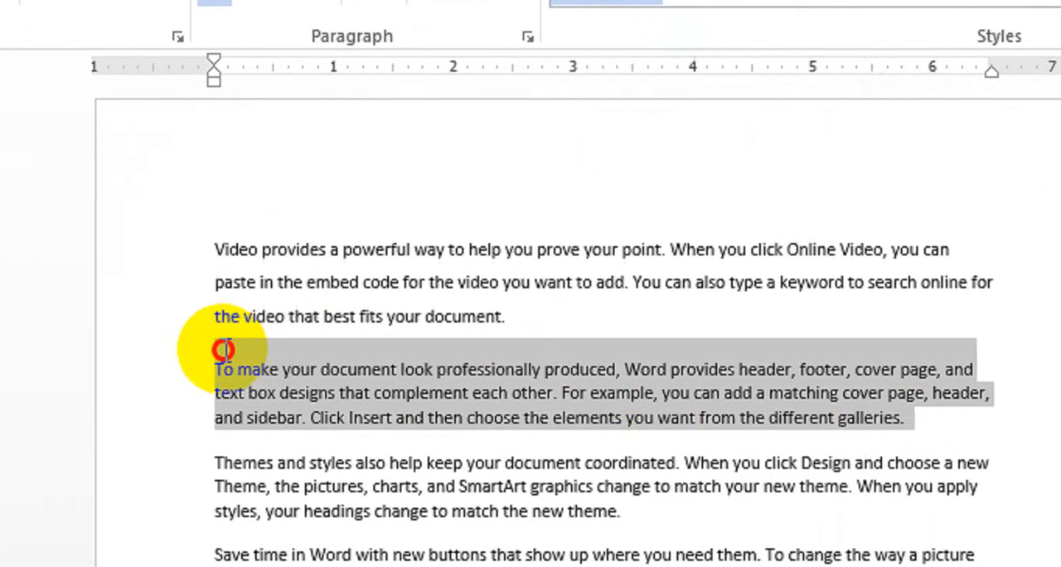
pyautogui.click(402, 99)
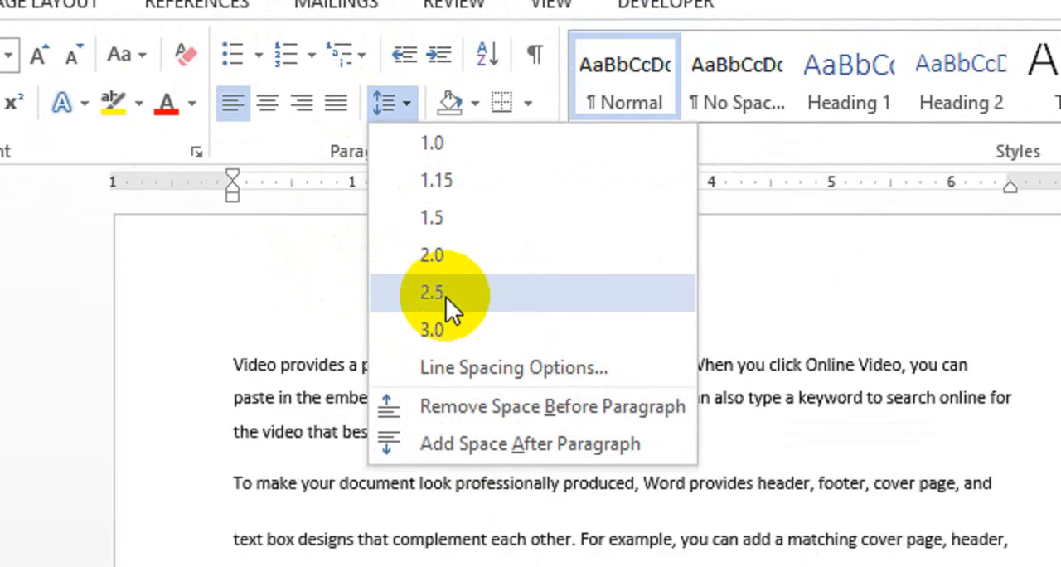
pyautogui.click(448, 296)
pyautogui.click(315, 543)
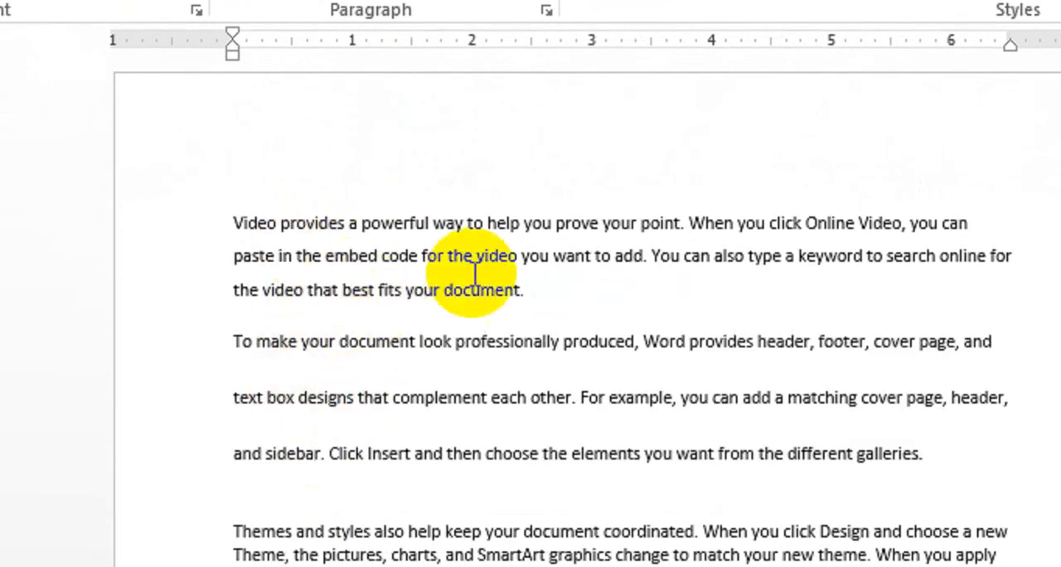
# Step: Check which line spacing option is applied to the first paragraph, leaving it as it is
pyautogui.moveTo(484, 286); pyautogui.dragTo(247, 241)
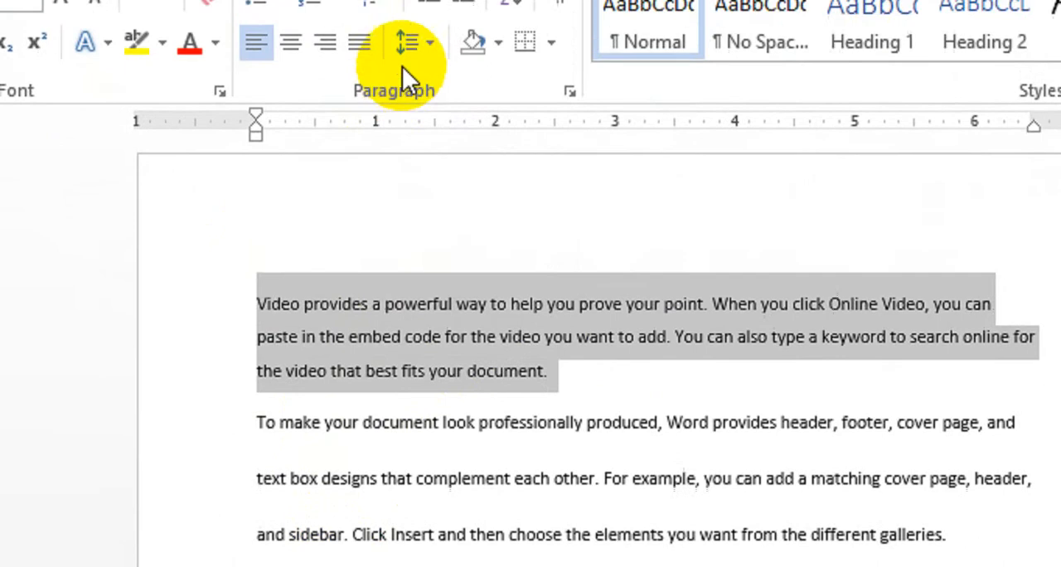
pyautogui.click(408, 110)
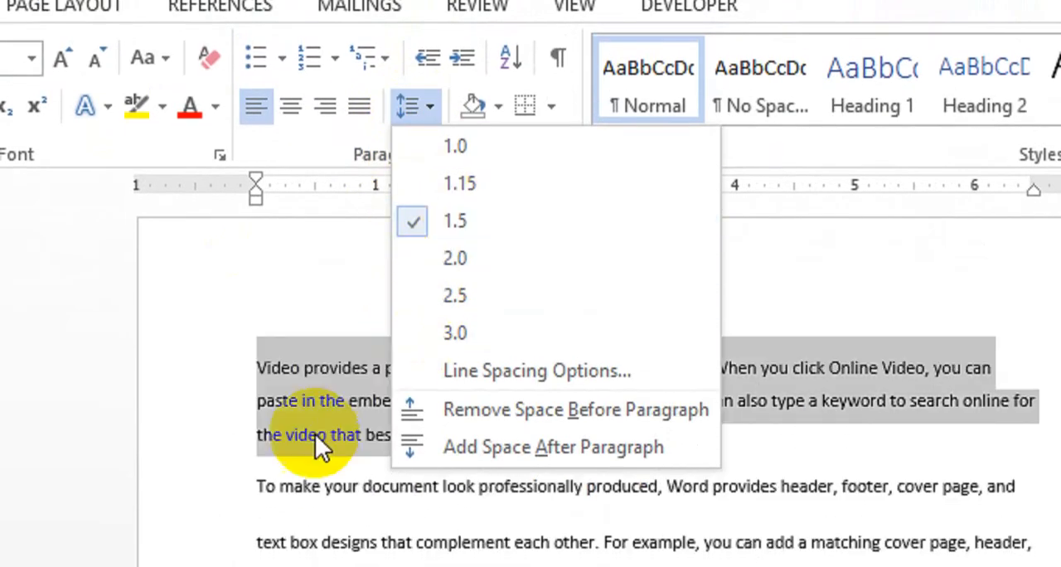
pyautogui.click(315, 433)
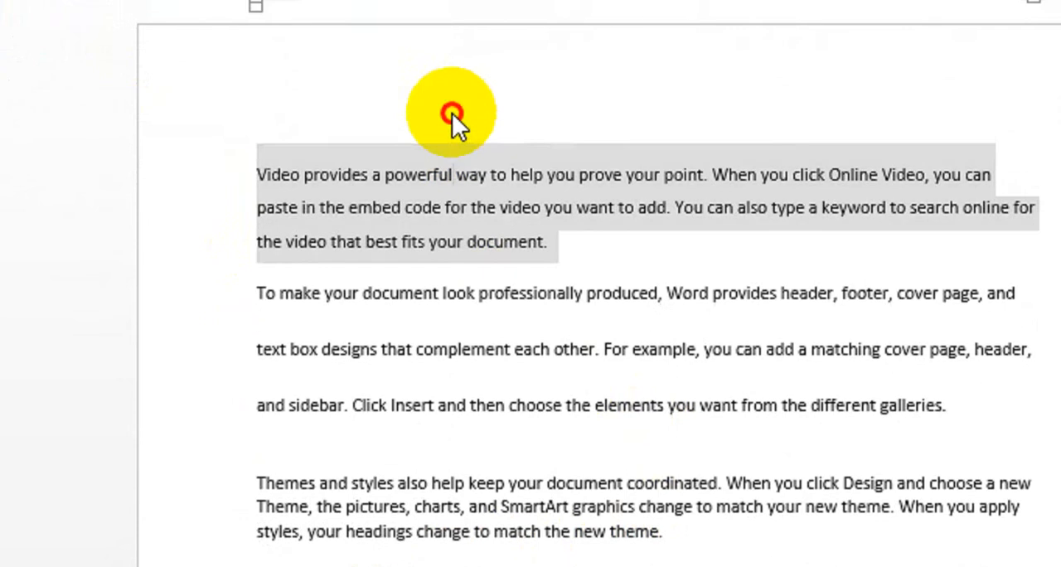
pyautogui.click(451, 52)
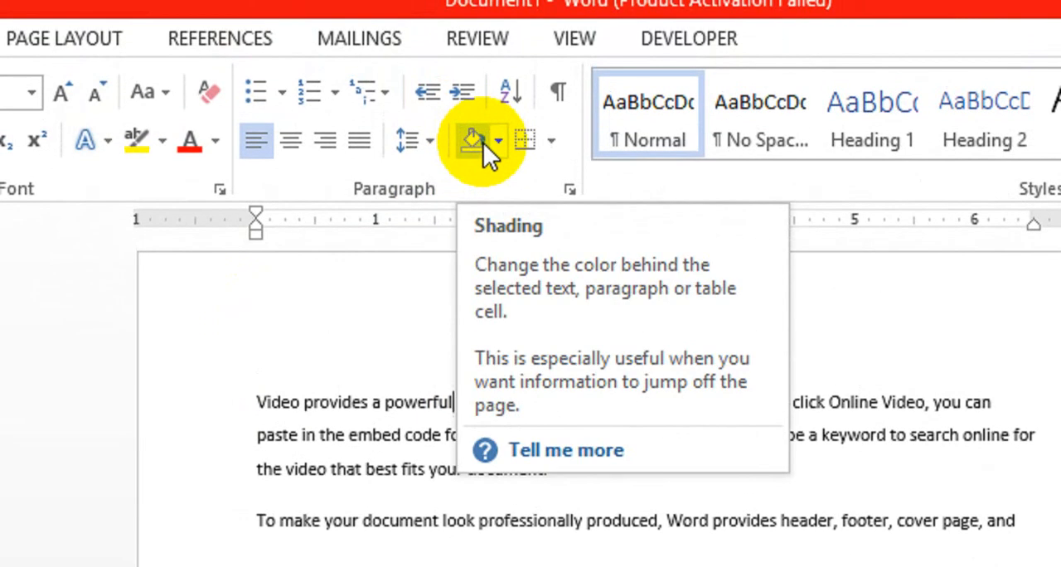
# Step: Replace the whole document with new sample paragraphs generated by =rand()
pyautogui.click(351, 441)
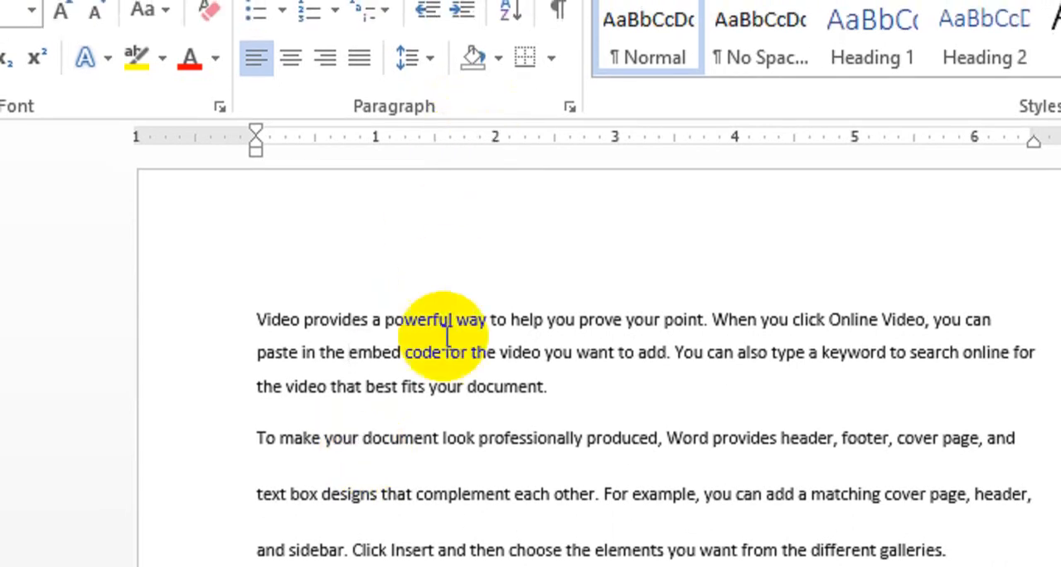
pyautogui.hotkey('ctrl', 'a')
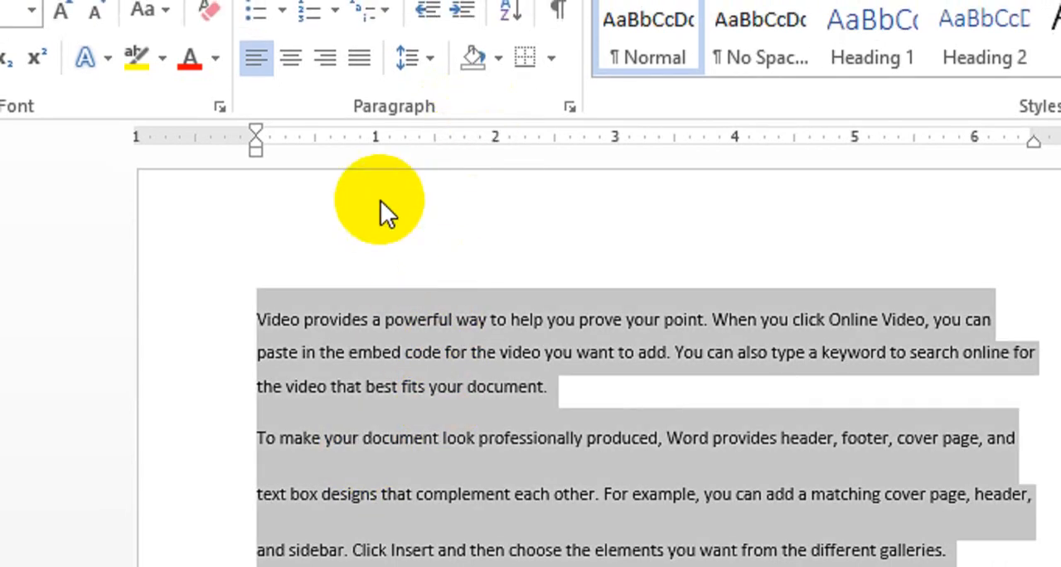
pyautogui.write('=ran')
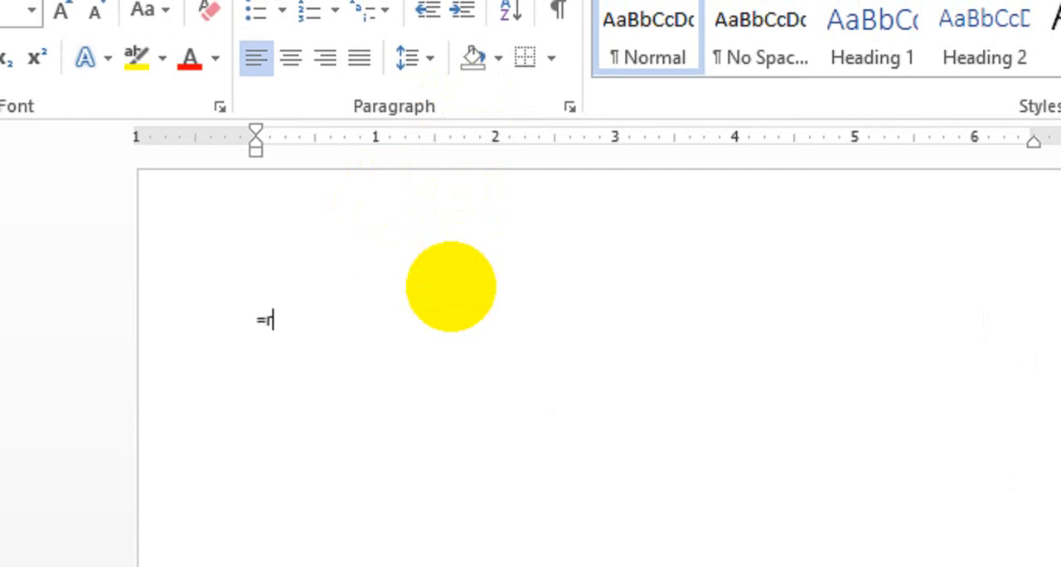
pyautogui.write('d()')
pyautogui.press('Return')
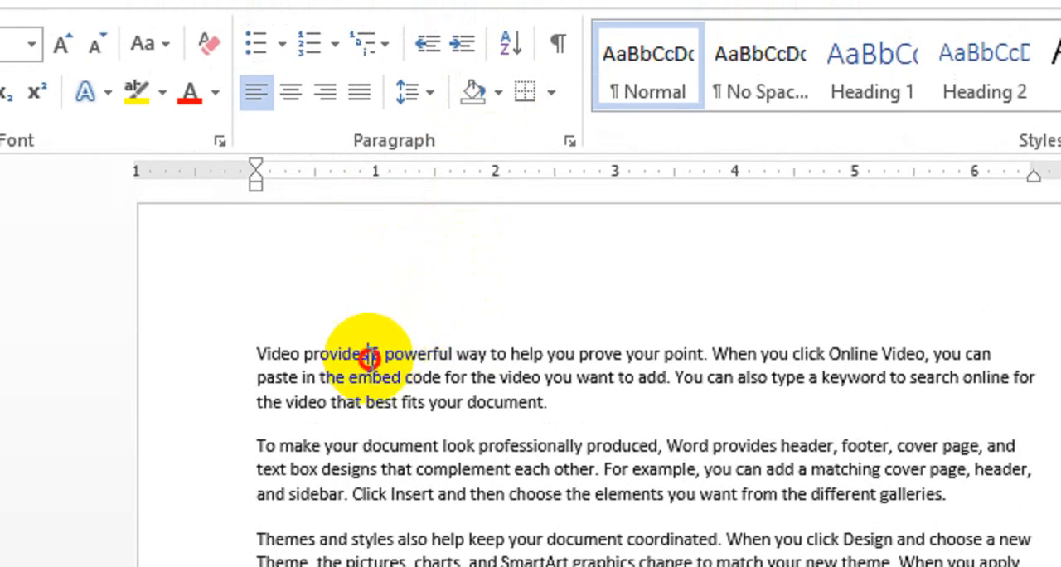
# Step: Shade the word "provides" in the first line with the dark blue-gray theme color
pyautogui.moveTo(369, 358); pyautogui.dragTo(300, 358)
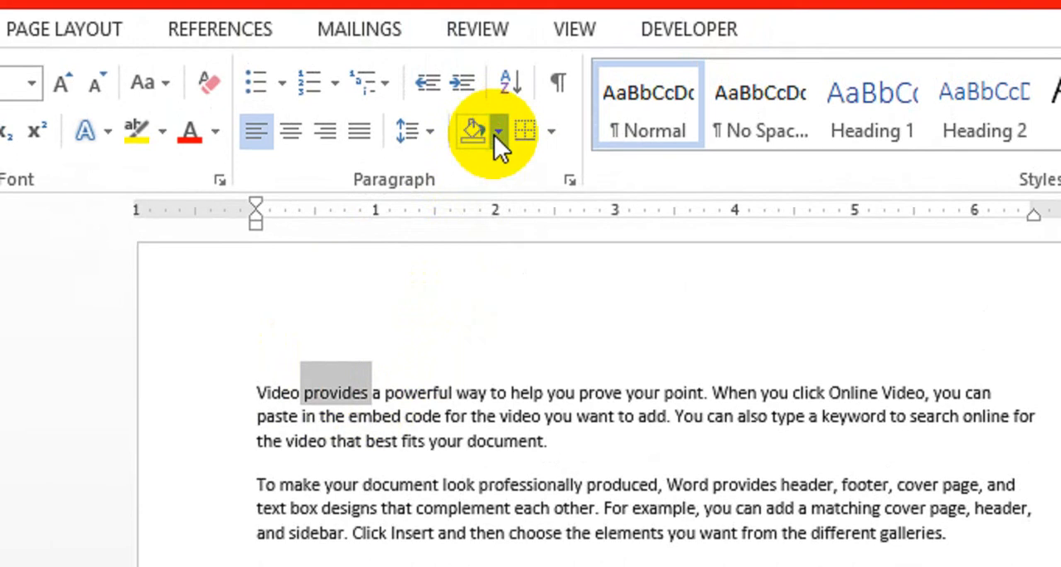
pyautogui.click(496, 132)
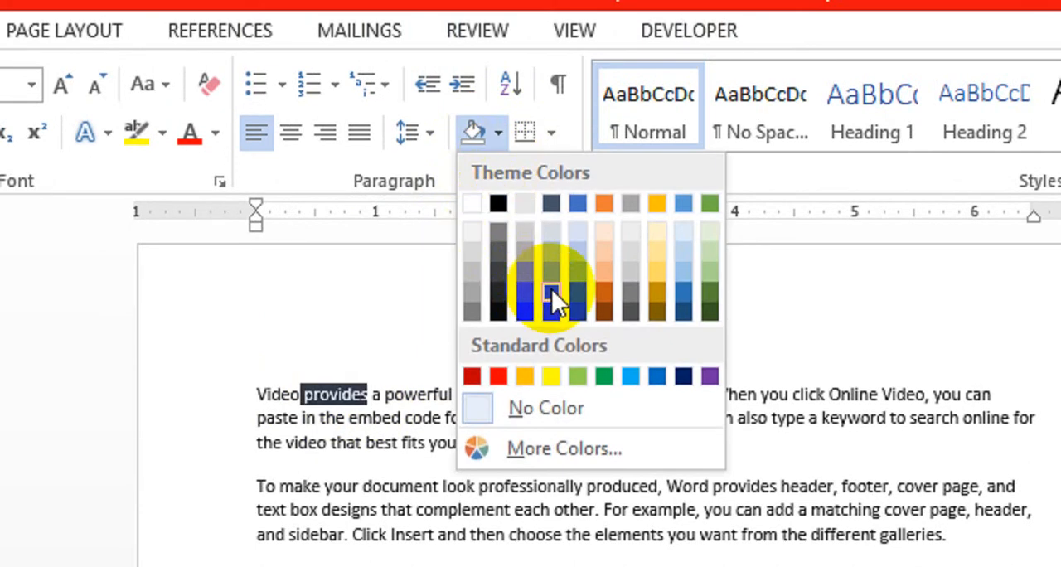
pyautogui.click(553, 287)
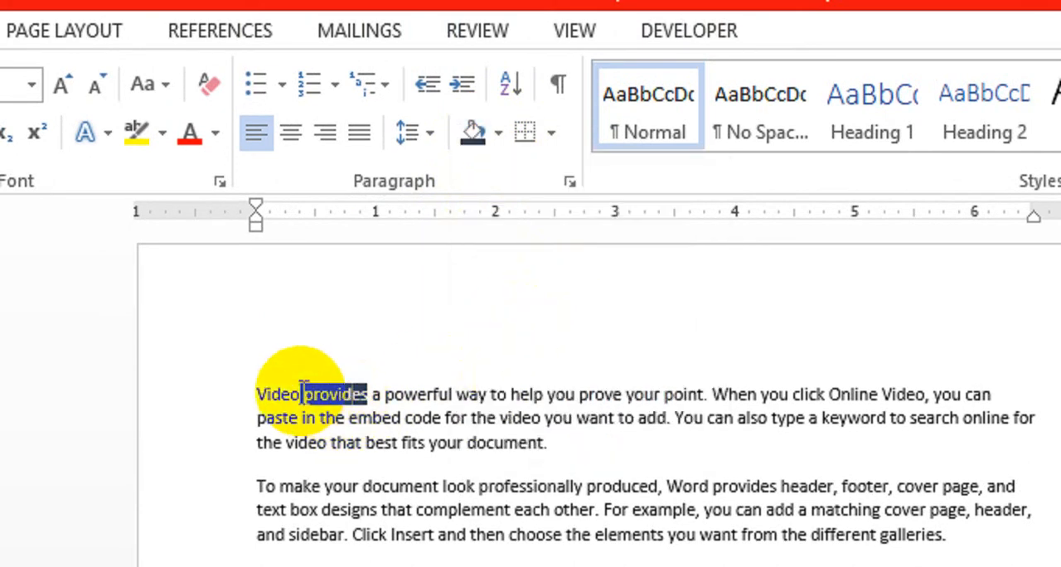
pyautogui.moveTo(303, 393); pyautogui.dragTo(359, 394)
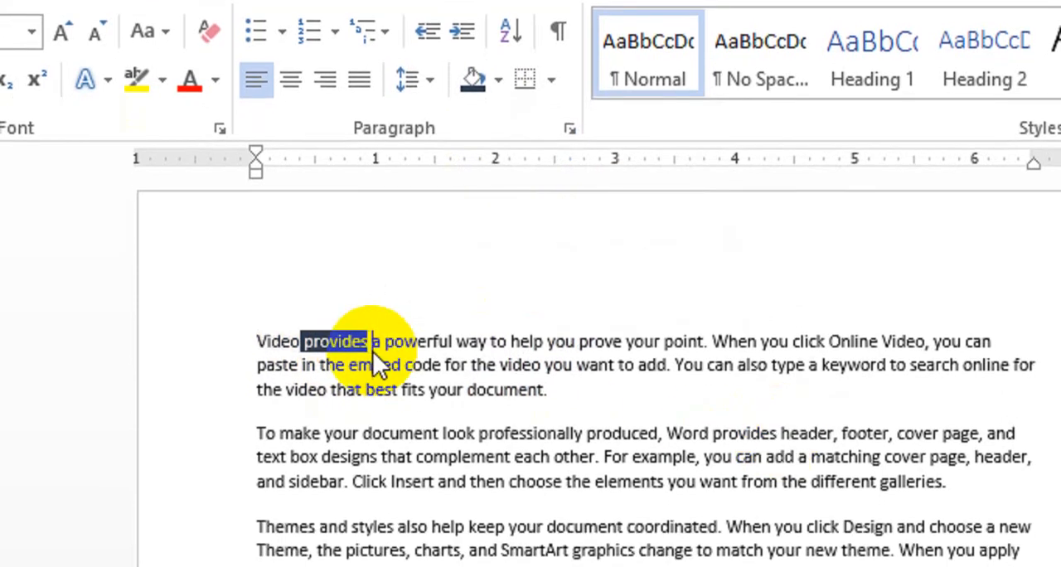
# Step: Highlight the words "powerful way" in the first line in yellow
pyautogui.moveTo(371, 341); pyautogui.dragTo(507, 341)
pyautogui.click(384, 346)
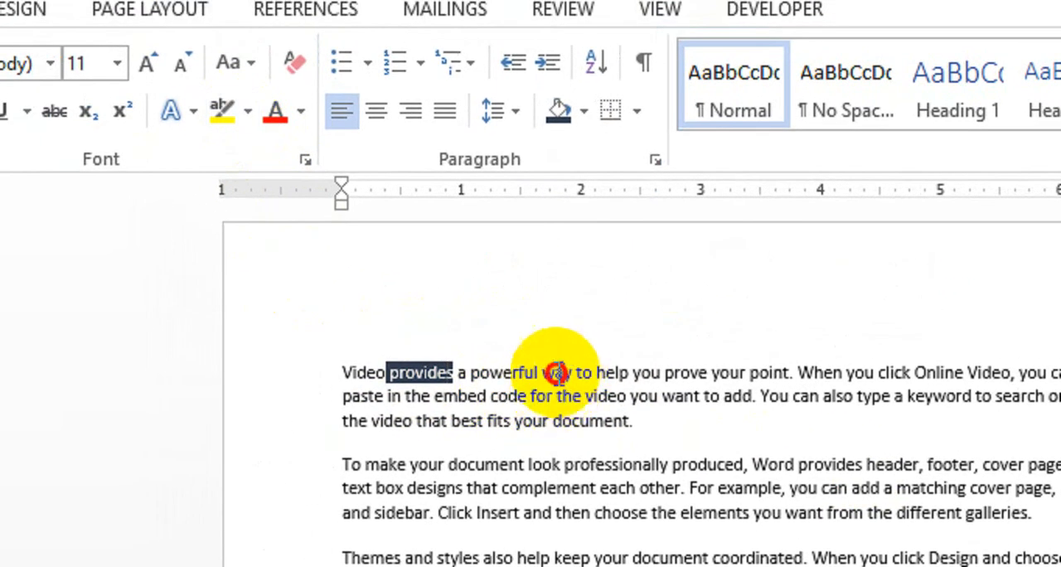
pyautogui.moveTo(555, 372); pyautogui.dragTo(525, 367)
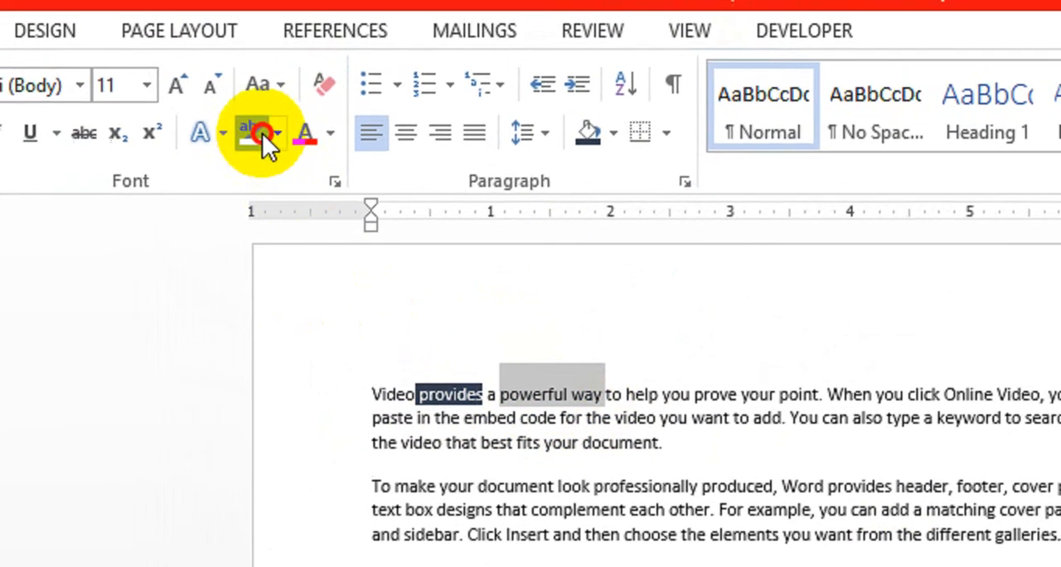
pyautogui.click(224, 112)
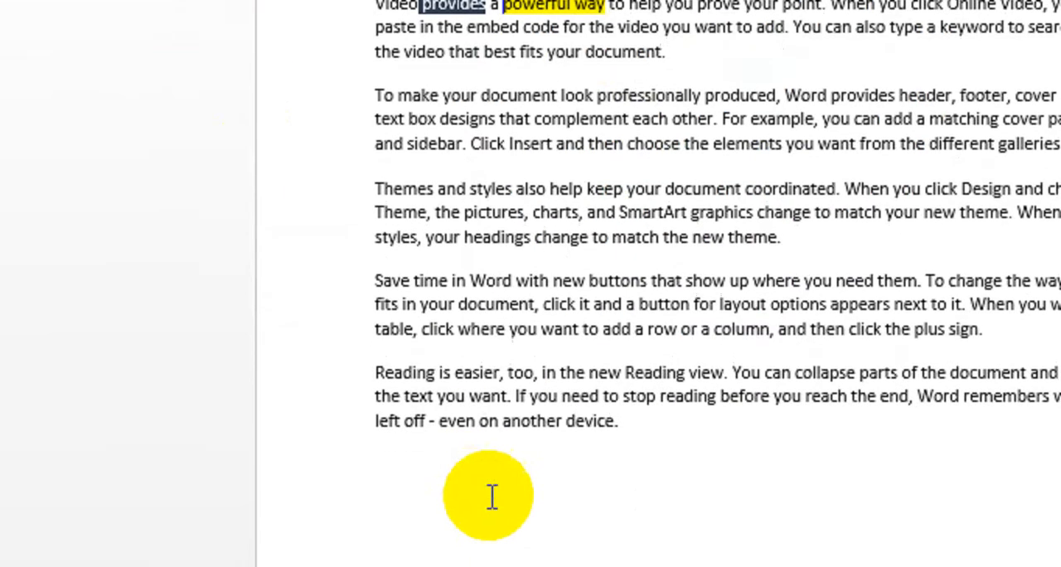
# Step: Add the line "Heading" below the last paragraph and format it as bold 16 pt text
pyautogui.click(445, 428)
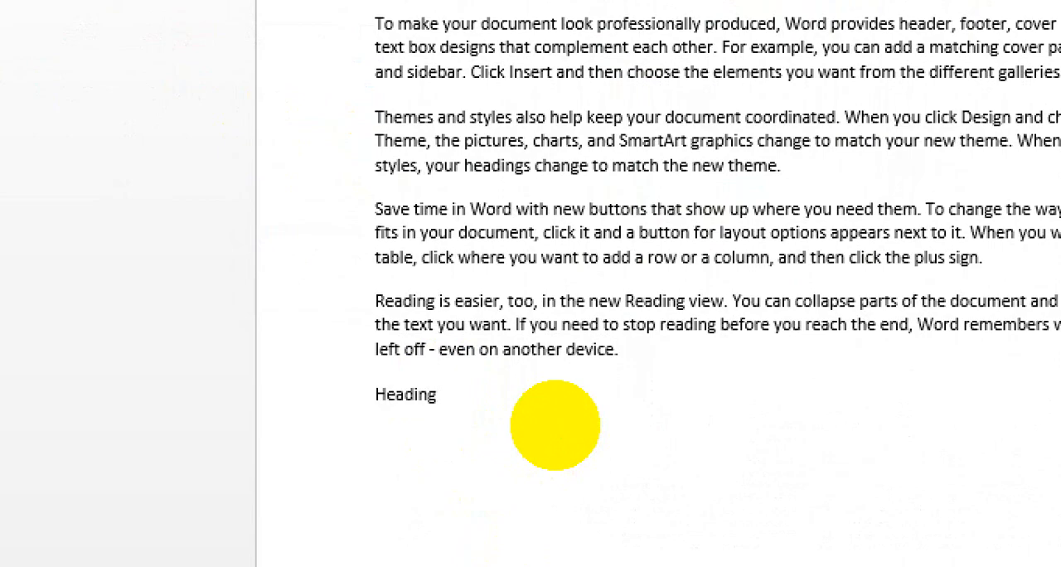
pyautogui.moveTo(447, 401); pyautogui.dragTo(359, 402)
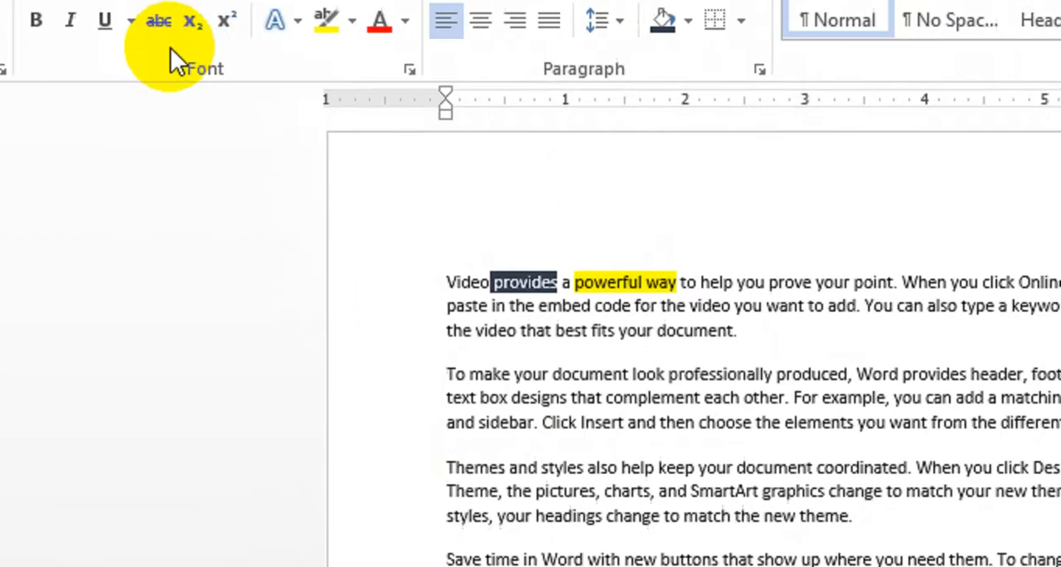
pyautogui.click(290, 108)
pyautogui.click(290, 108)
pyautogui.click(290, 108)
pyautogui.click(38, 24)
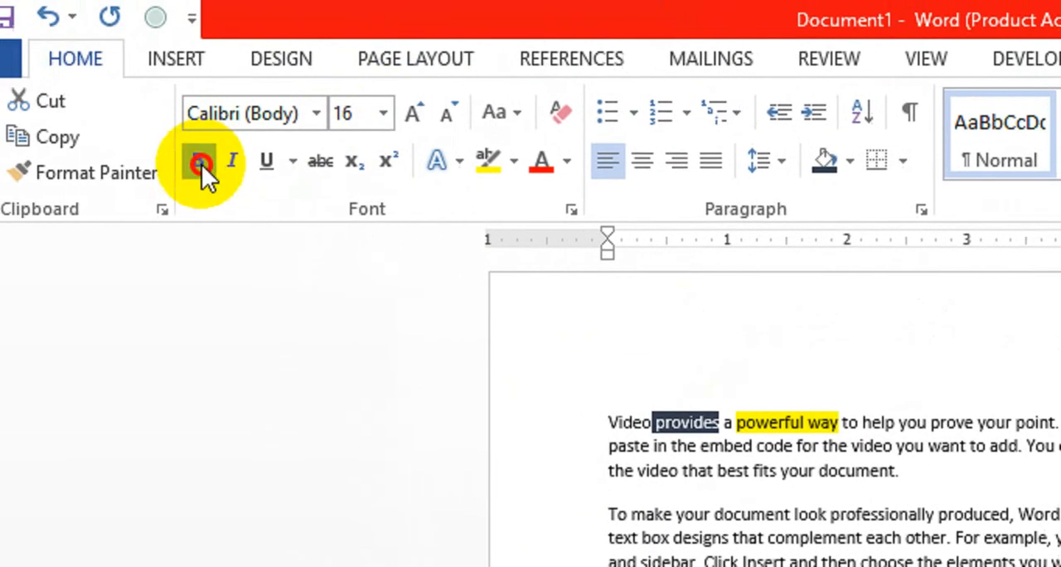
pyautogui.click(733, 432)
pyautogui.press('Return')
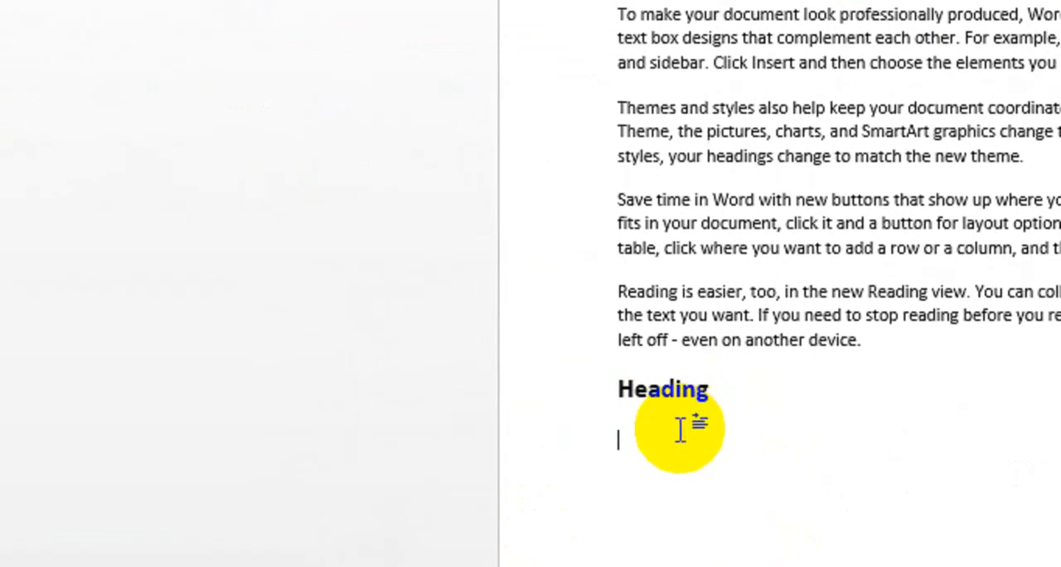
pyautogui.press('BackSpace')
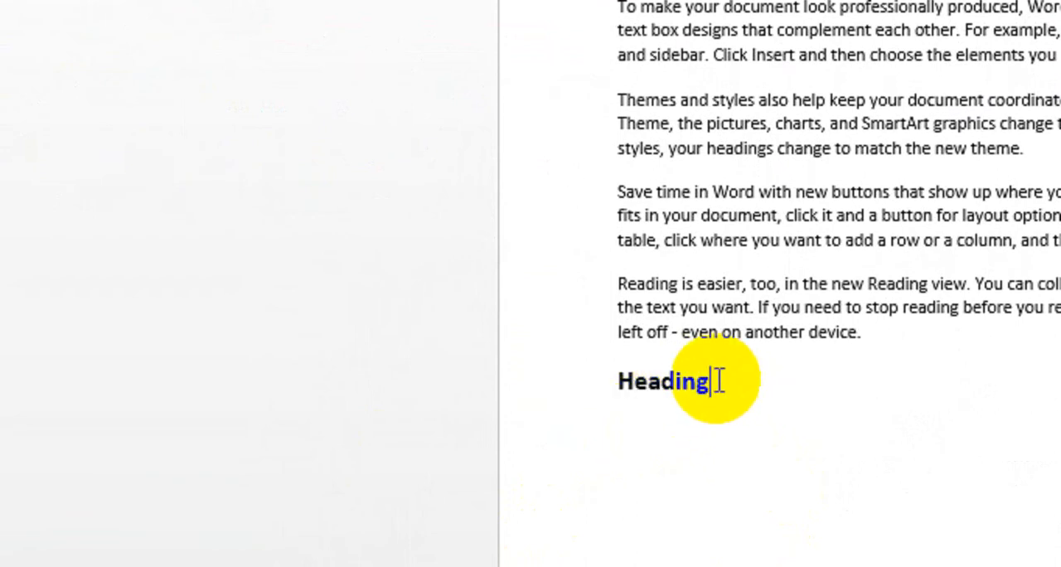
# Step: Shade the "Heading" line with a light orange theme color
pyautogui.moveTo(718, 382); pyautogui.dragTo(611, 379)
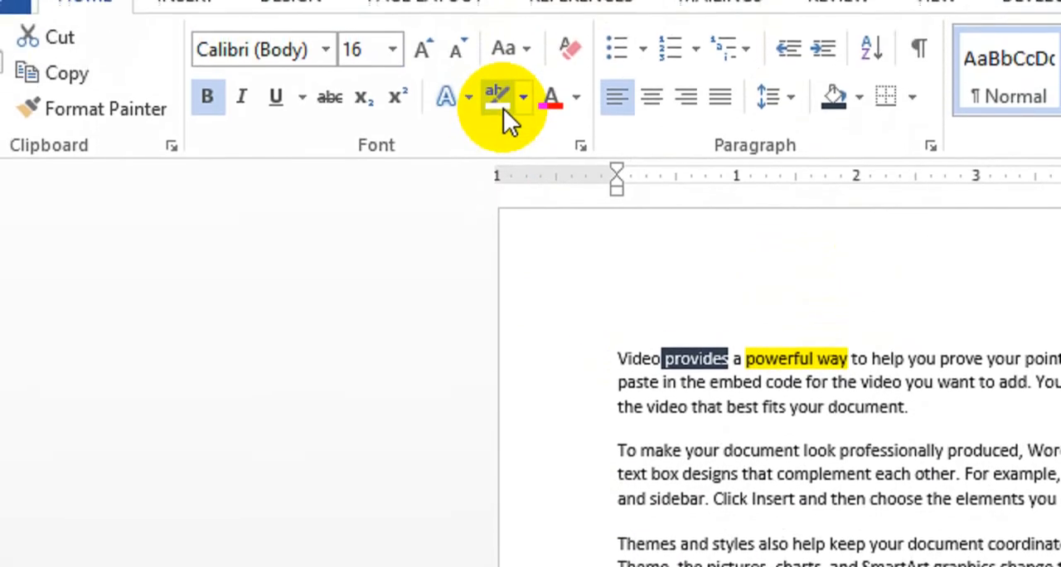
pyautogui.click(503, 107)
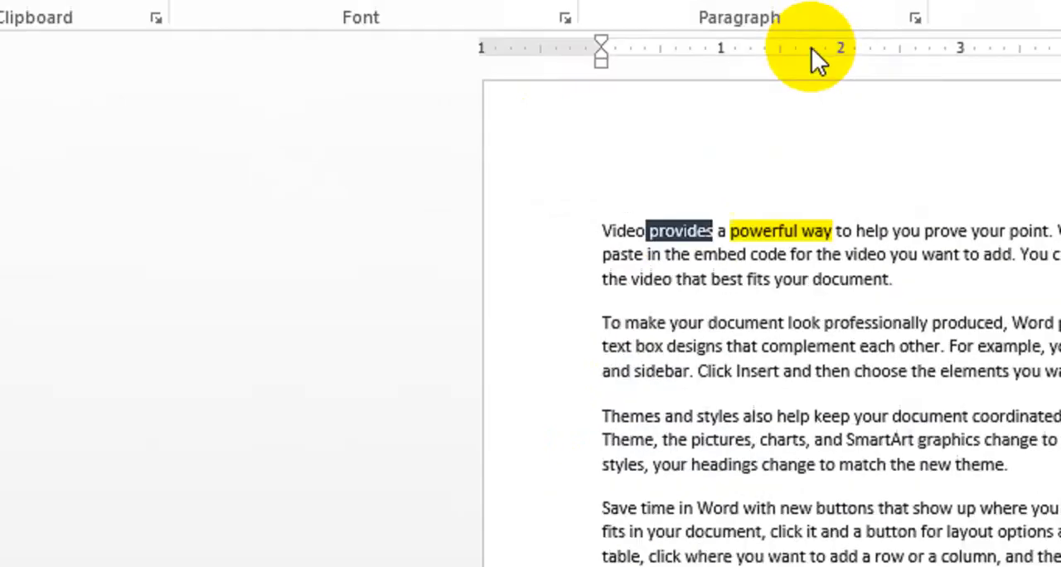
pyautogui.click(814, 79)
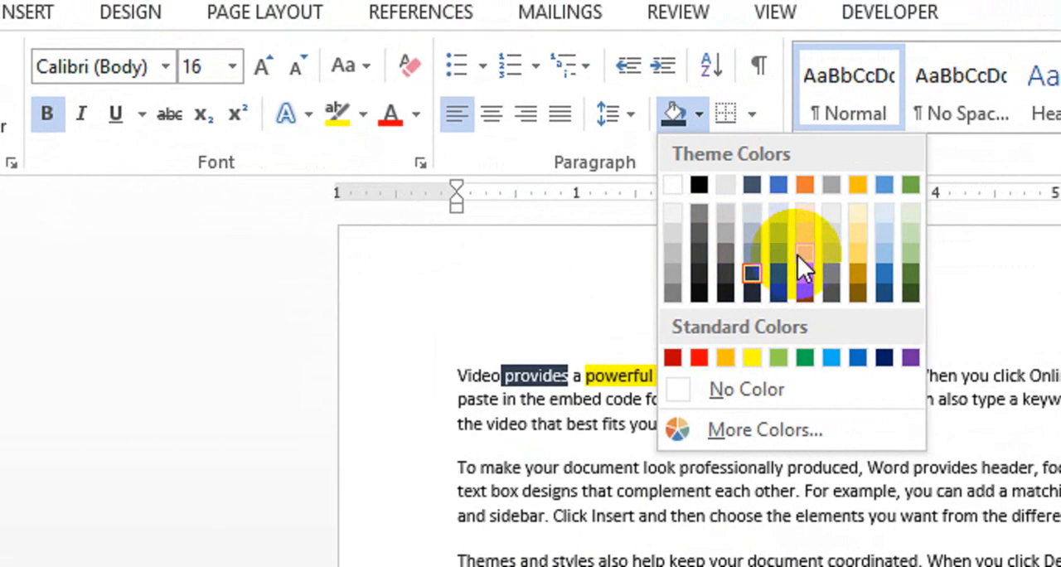
pyautogui.click(799, 255)
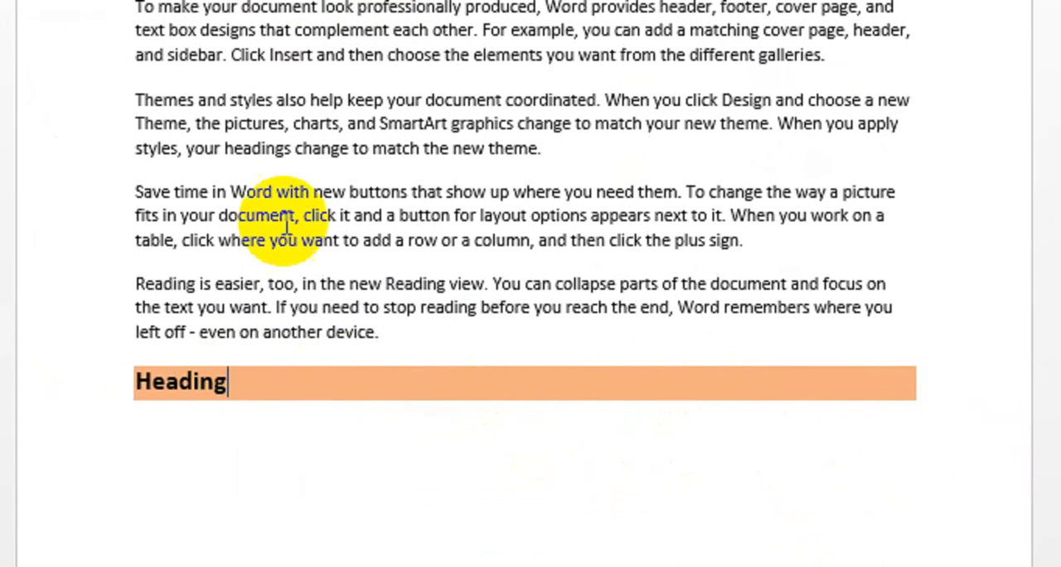
# Step: Add the lines "Sjdkjskdj", "Sjdjsldkls", "Ksjdksjdksd" and "kjsd" below the shaded heading as unshaded, non-bold text
pyautogui.scroll(3, 265, 415)
pyautogui.doubleClick(236, 92)
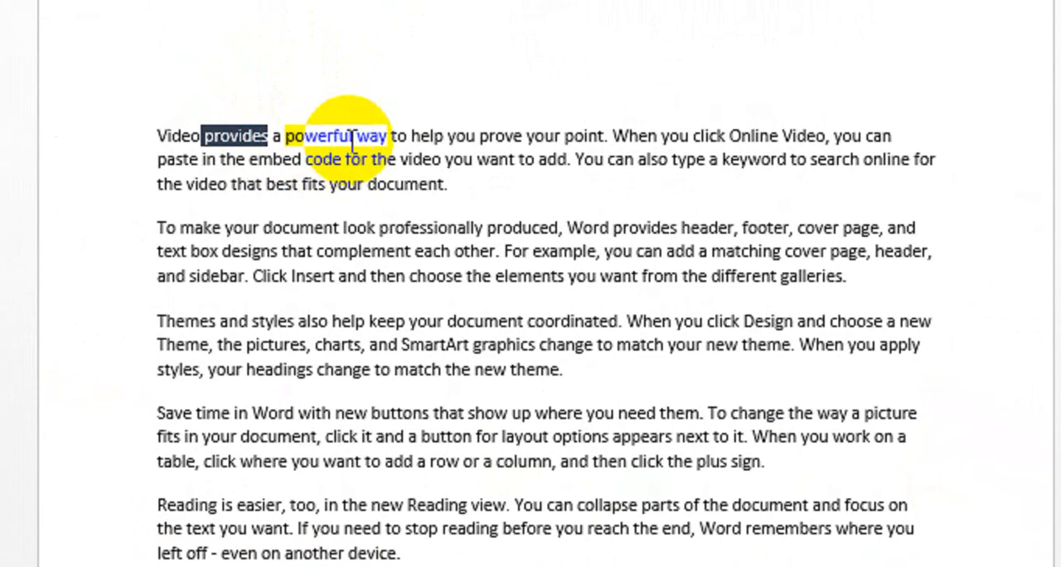
pyautogui.moveTo(352, 139); pyautogui.dragTo(357, 140)
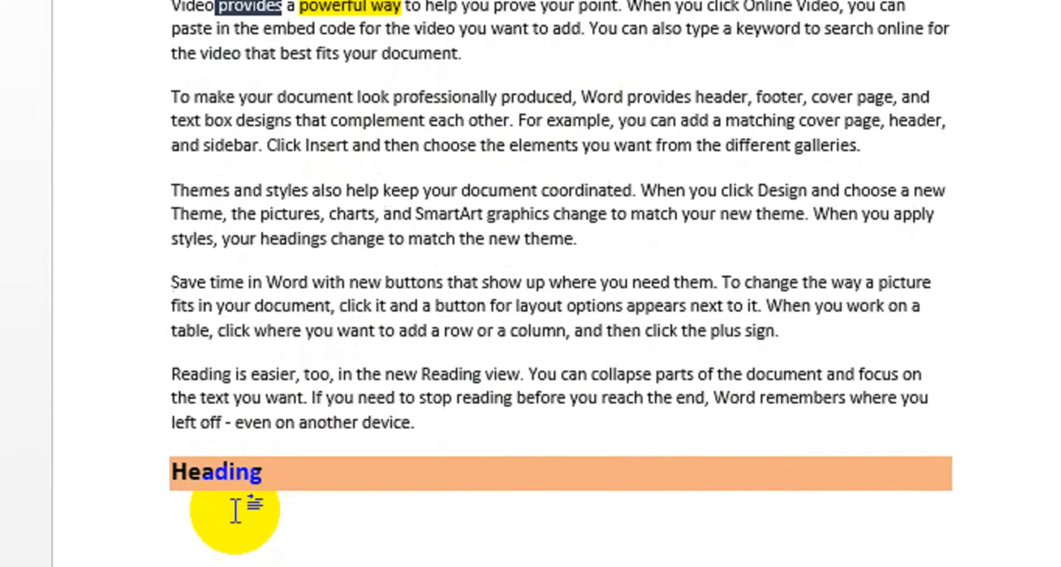
pyautogui.click(327, 429)
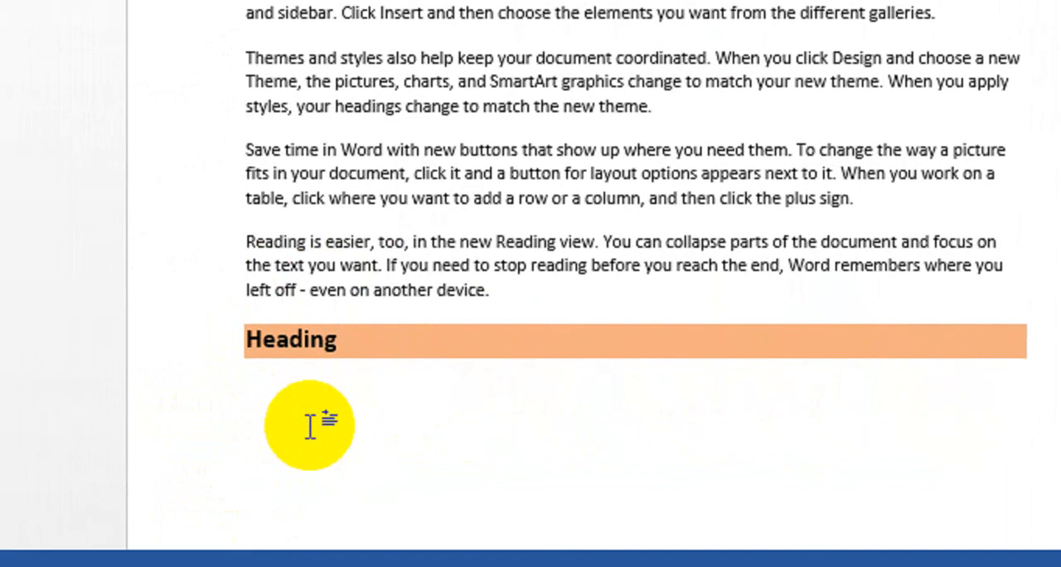
pyautogui.press('Return')
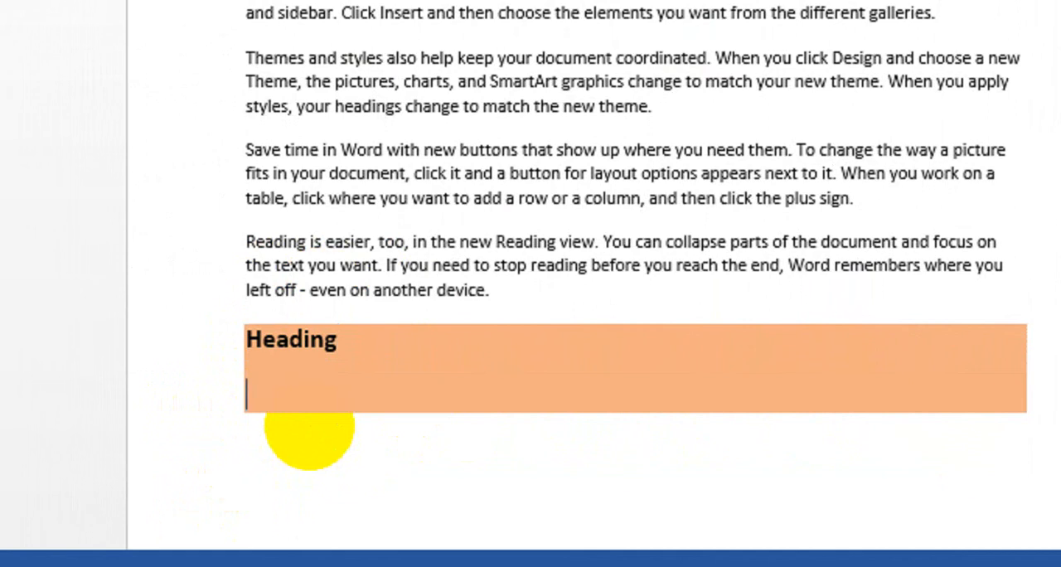
pyautogui.press('BackSpace')
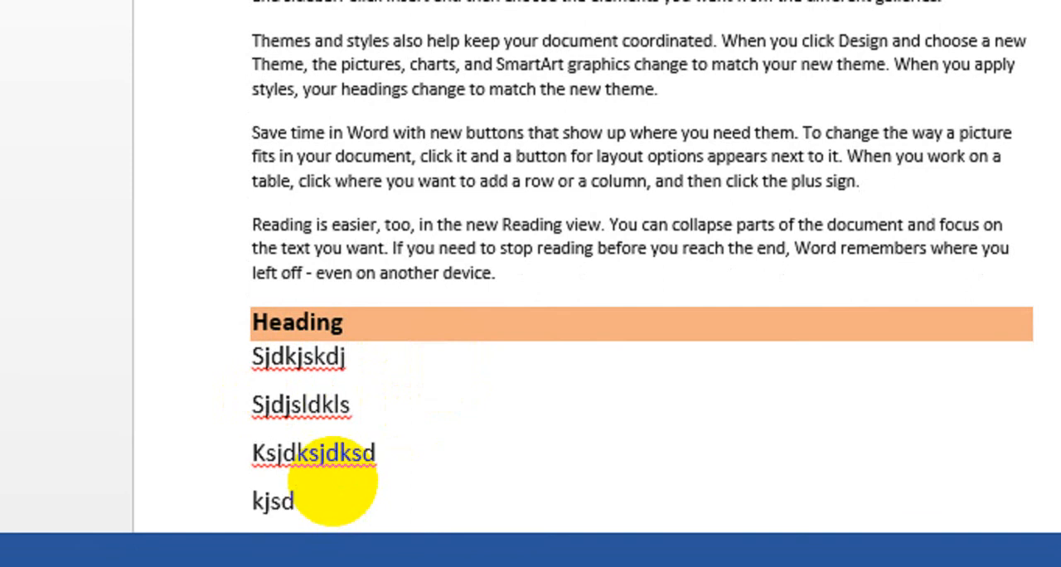
# Step: Shade the last line, "kjsd", in orange, then add an empty line below it and remove that line again
pyautogui.scroll(-2, 663, 458)
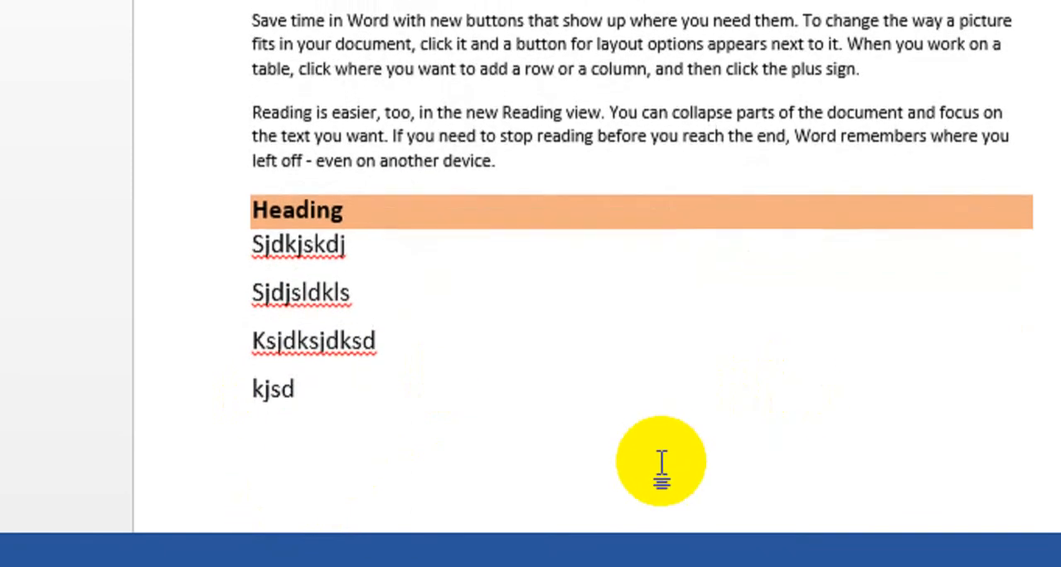
pyautogui.moveTo(300, 390); pyautogui.dragTo(264, 390)
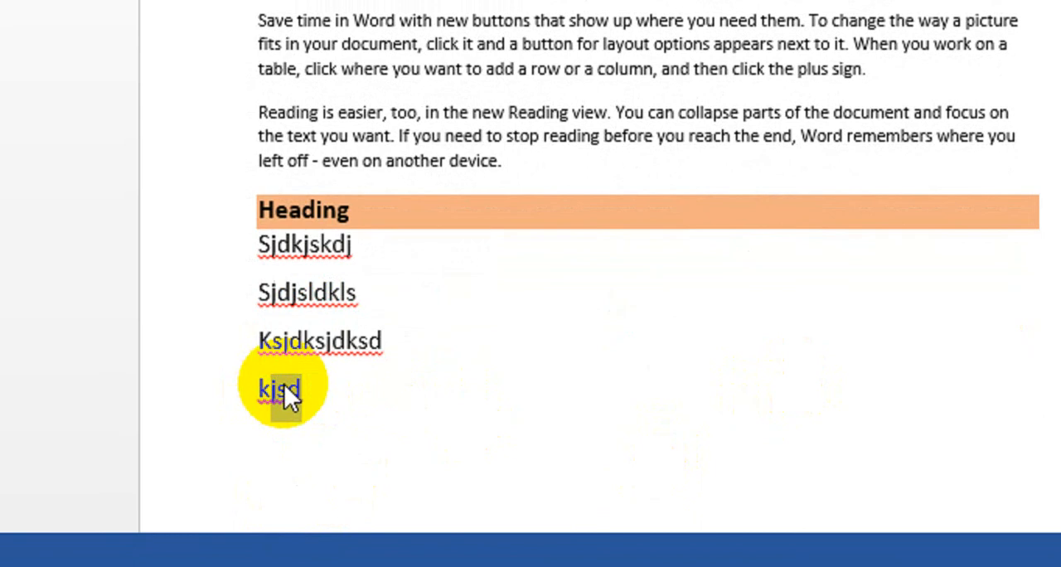
pyautogui.tripleClick(283, 385)
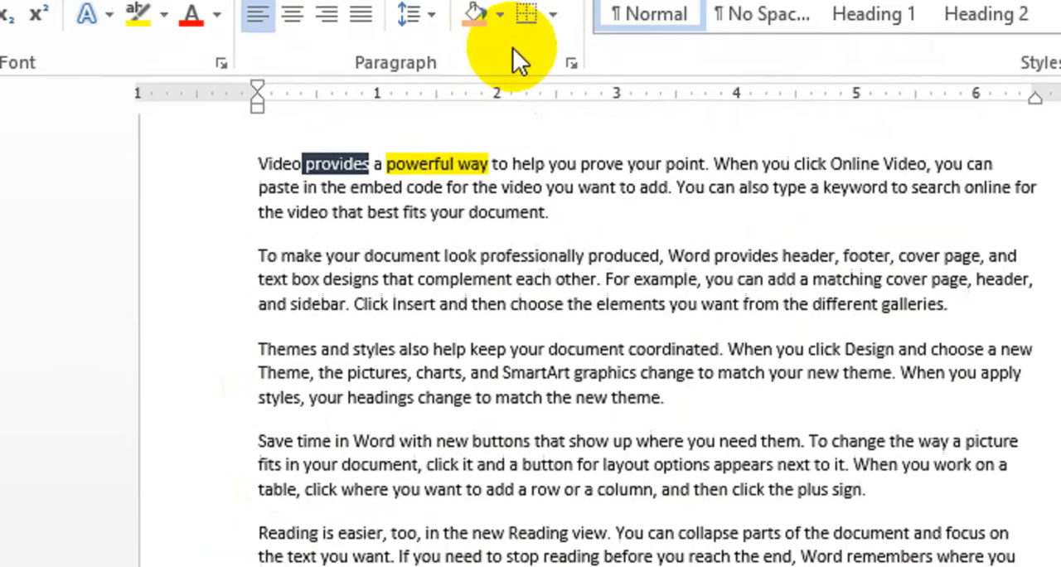
pyautogui.click(503, 103)
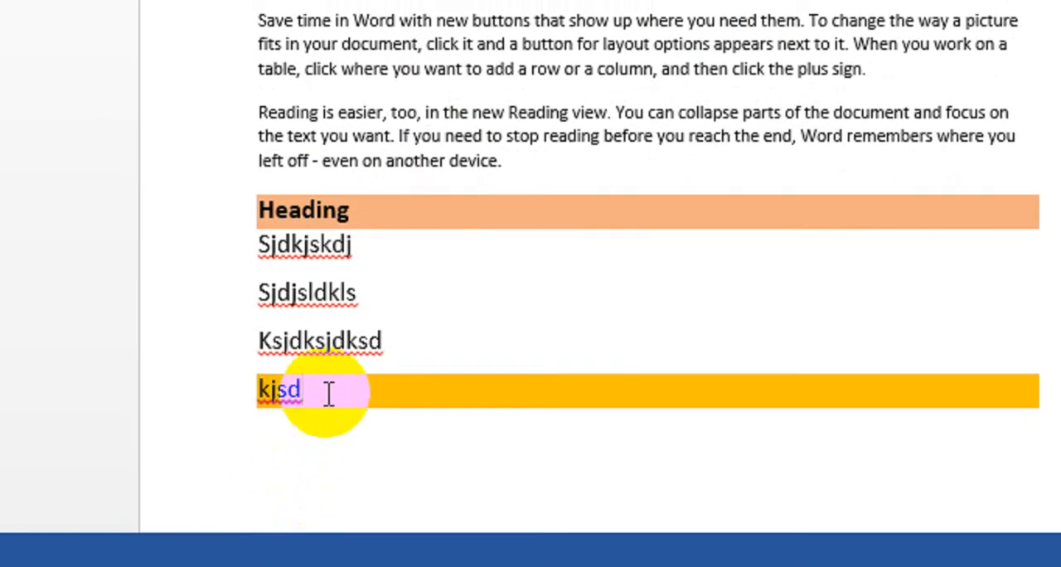
pyautogui.press('Return')
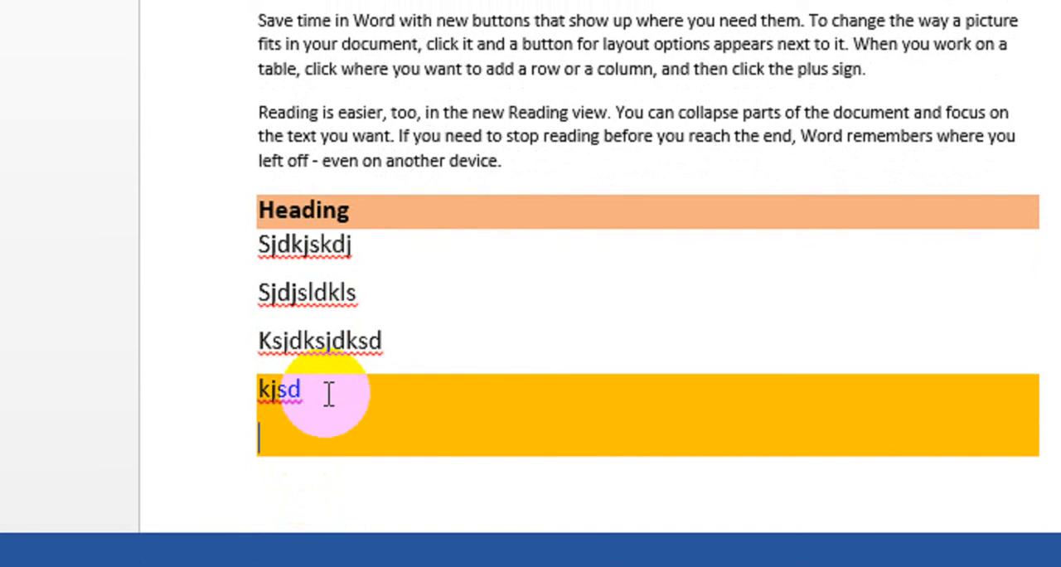
pyautogui.press('BackSpace')
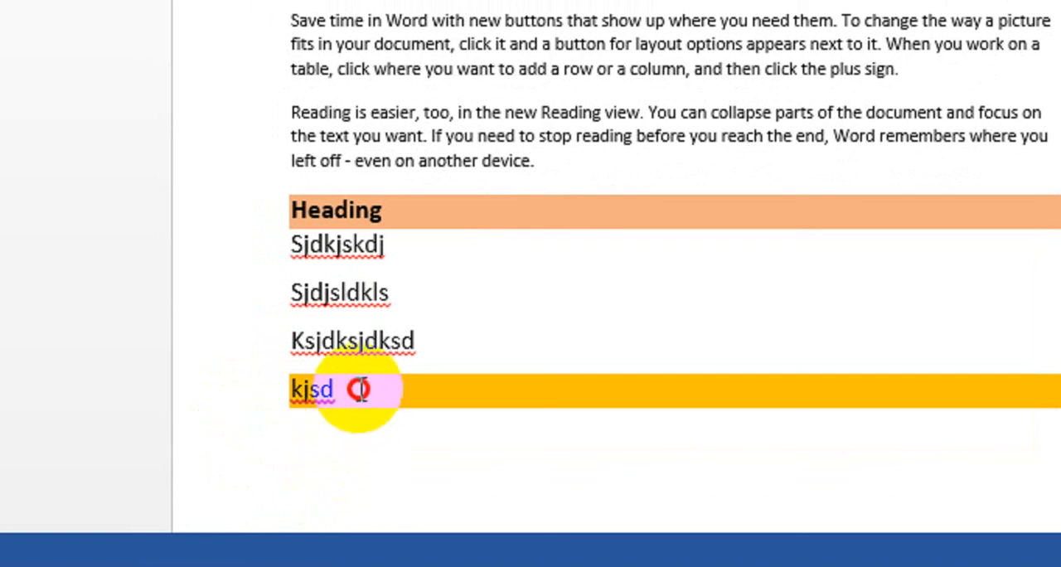
pyautogui.click(419, 422)
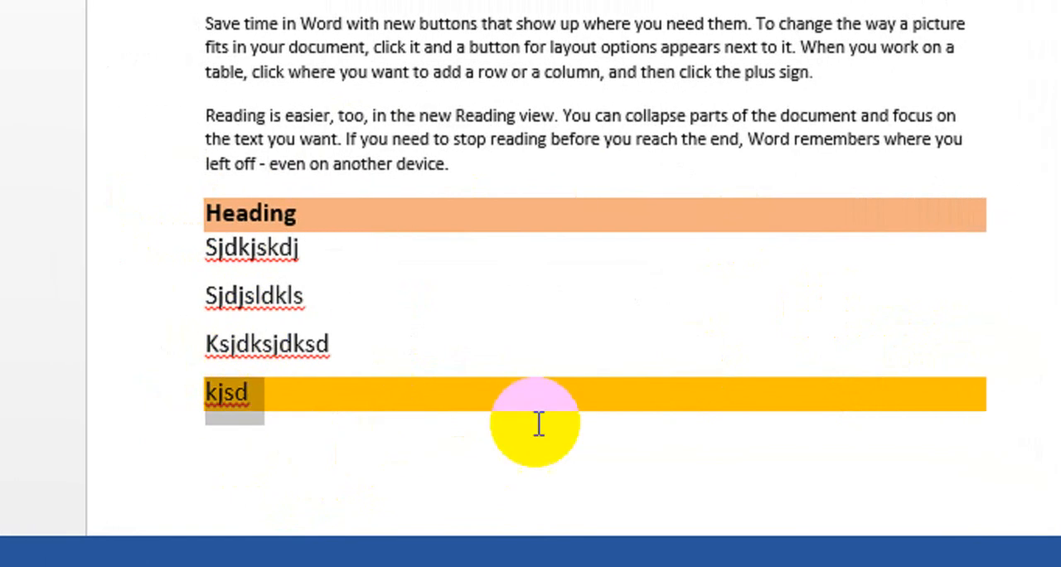
# Step: Replace the entire document content with fresh sample paragraphs generated by =rand()
pyautogui.scroll(5, 450, 71)
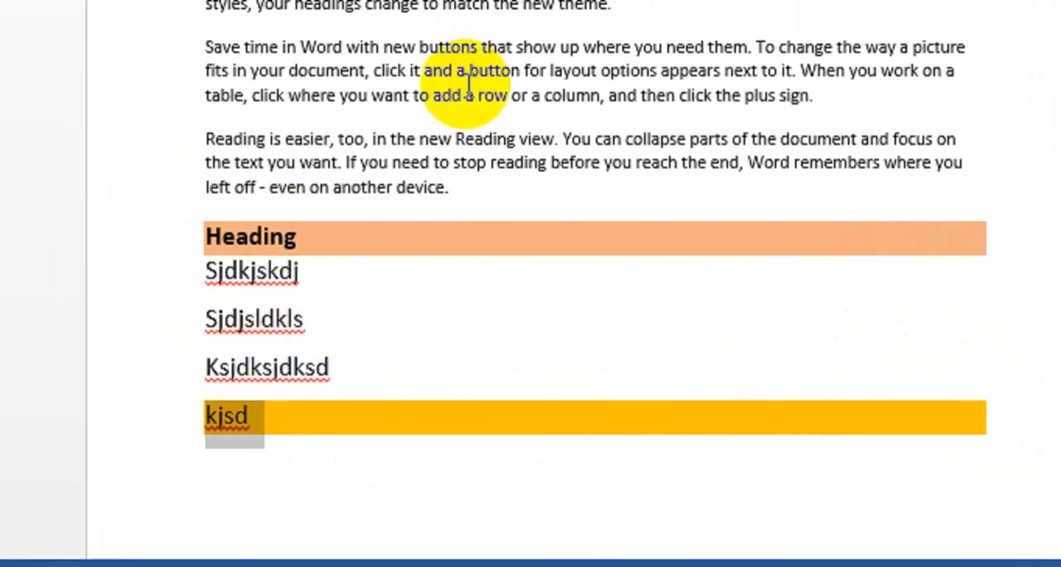
pyautogui.hotkey('ctrl', 'a')
pyautogui.write('=ra')
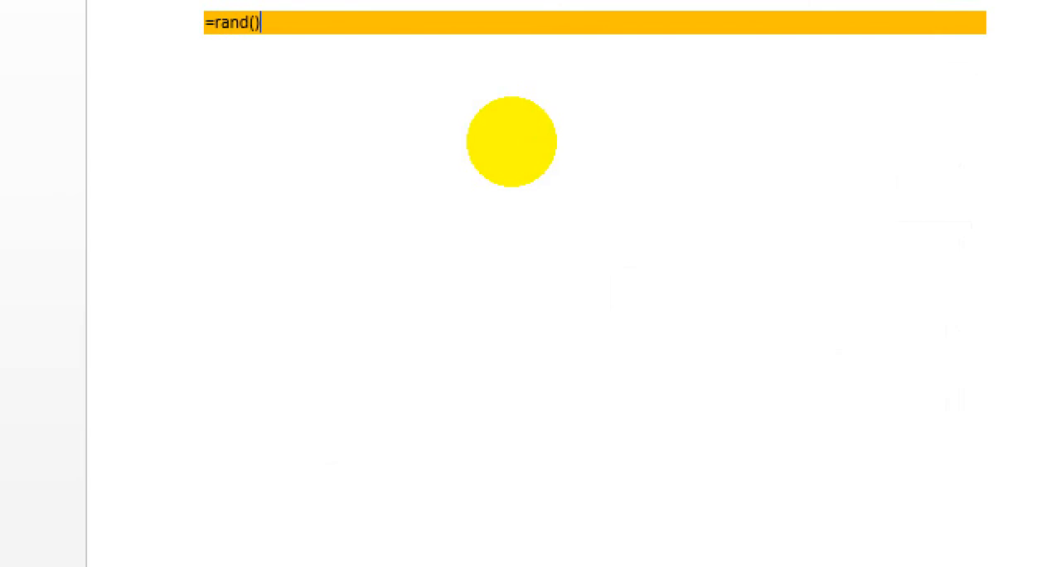
pyautogui.write('nd()')
pyautogui.press('Return')
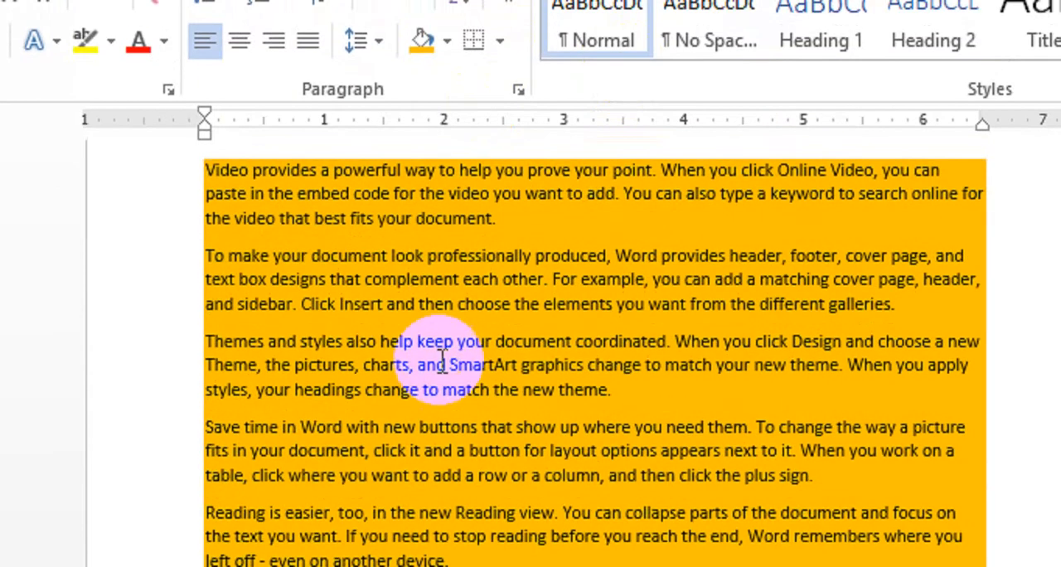
# Step: Remove the shading from all paragraphs of the document
pyautogui.hotkey('ctrl', 'a')
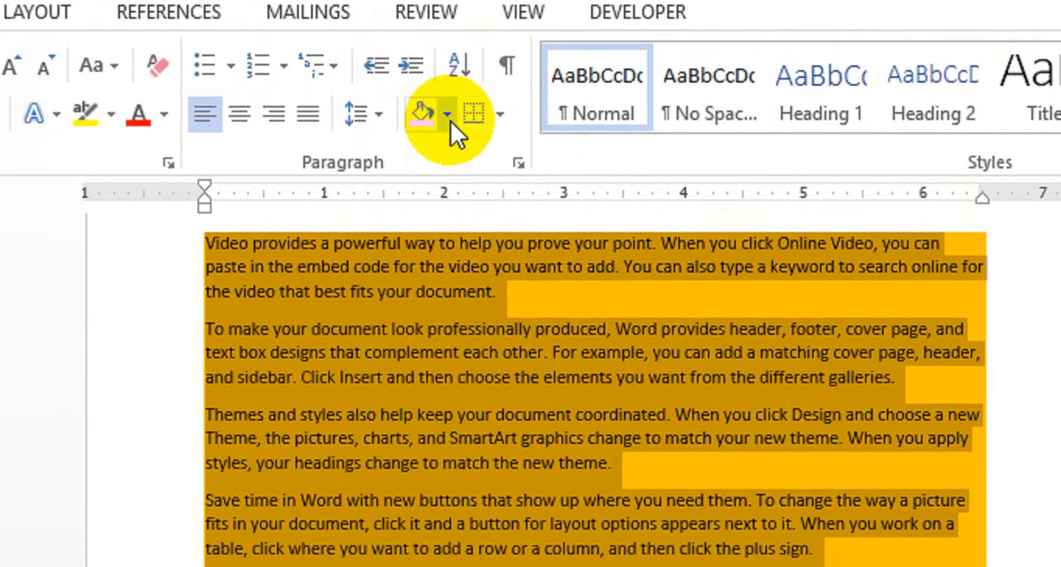
pyautogui.click(447, 53)
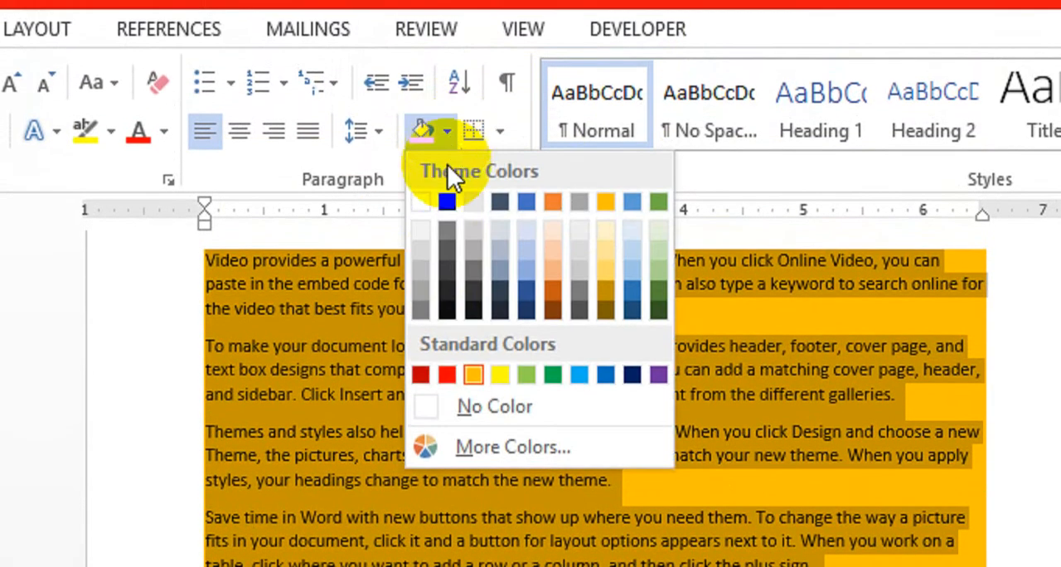
pyautogui.click(447, 337)
pyautogui.click(440, 465)
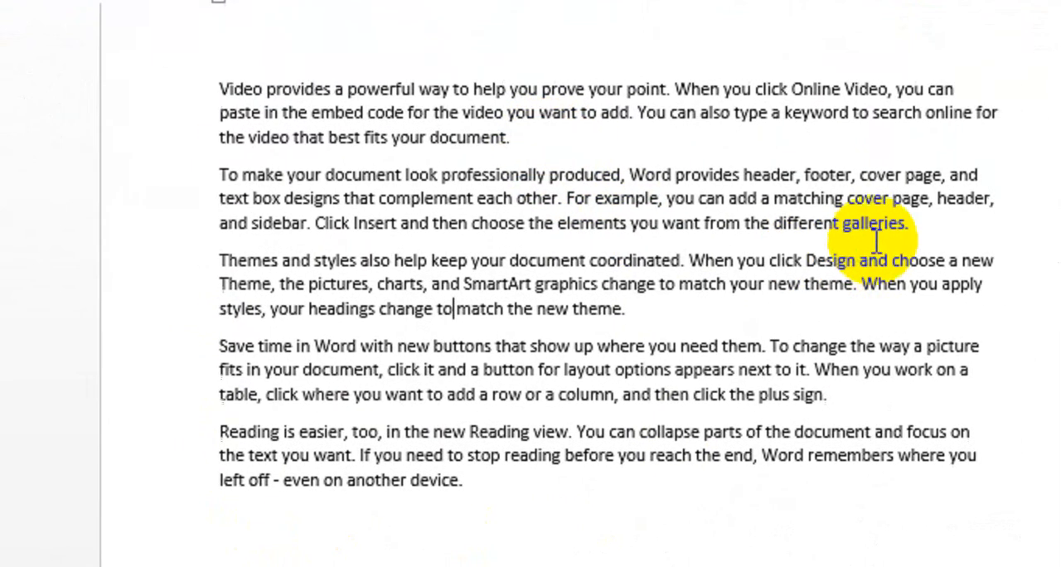
# Step: Try a bottom border and a left border on the first two paragraphs
pyautogui.moveTo(836, 225); pyautogui.dragTo(141, 85)
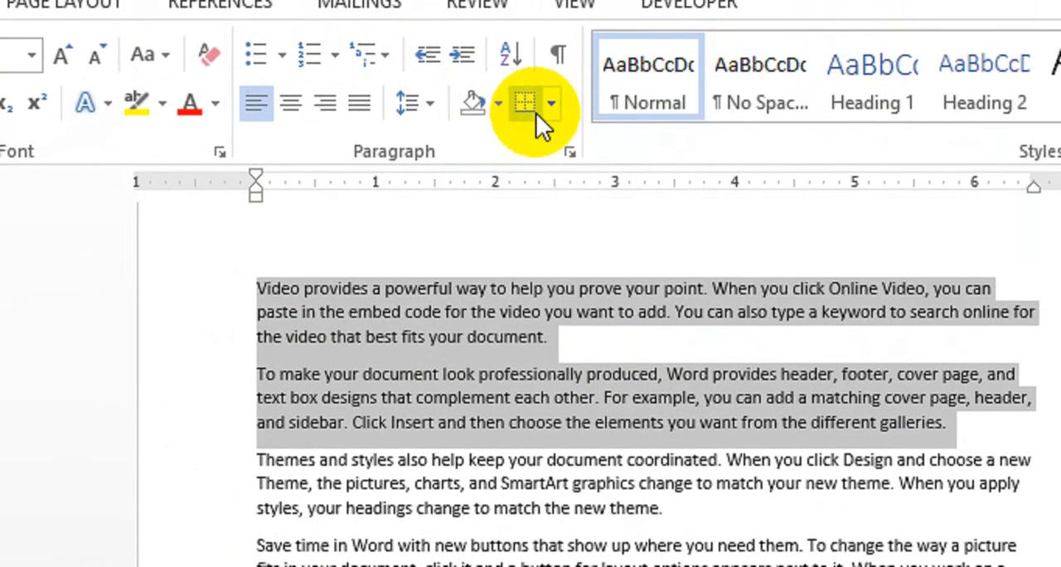
pyautogui.click(550, 137)
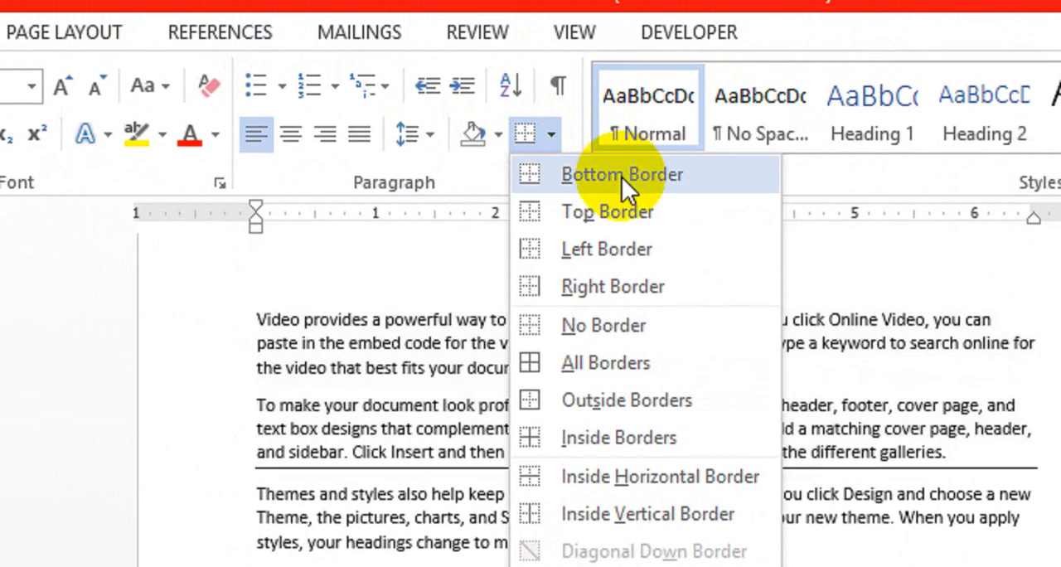
pyautogui.click(621, 177)
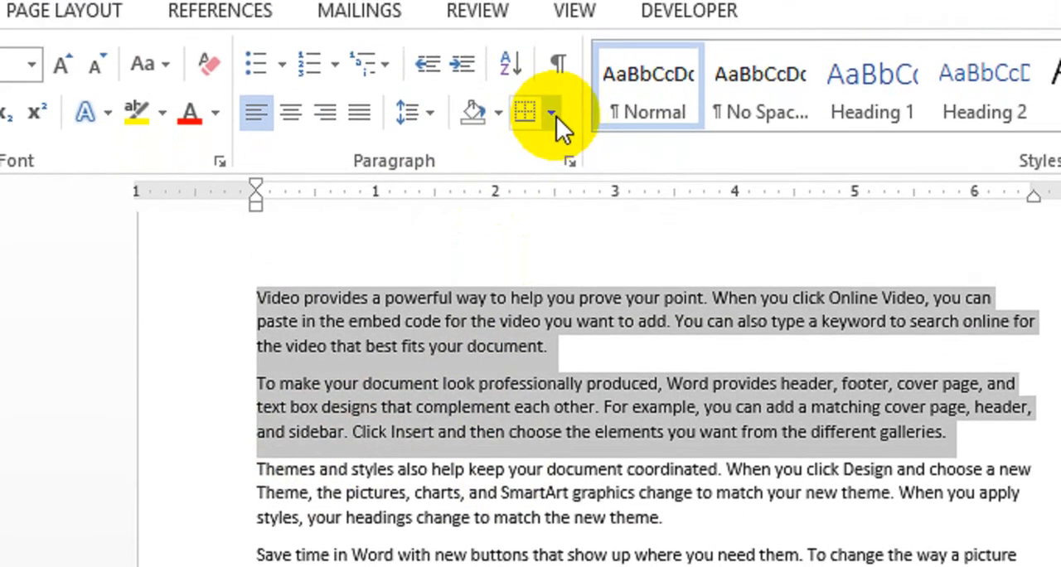
pyautogui.click(550, 63)
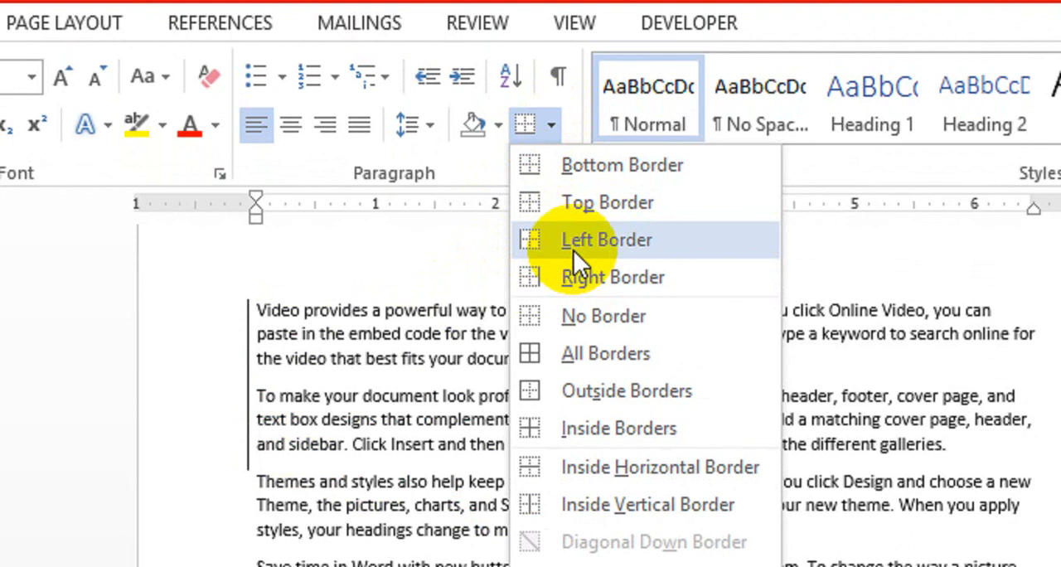
pyautogui.click(397, 300)
# Step: Try a right border on all the text of the document
pyautogui.hotkey('ctrl', 'a')
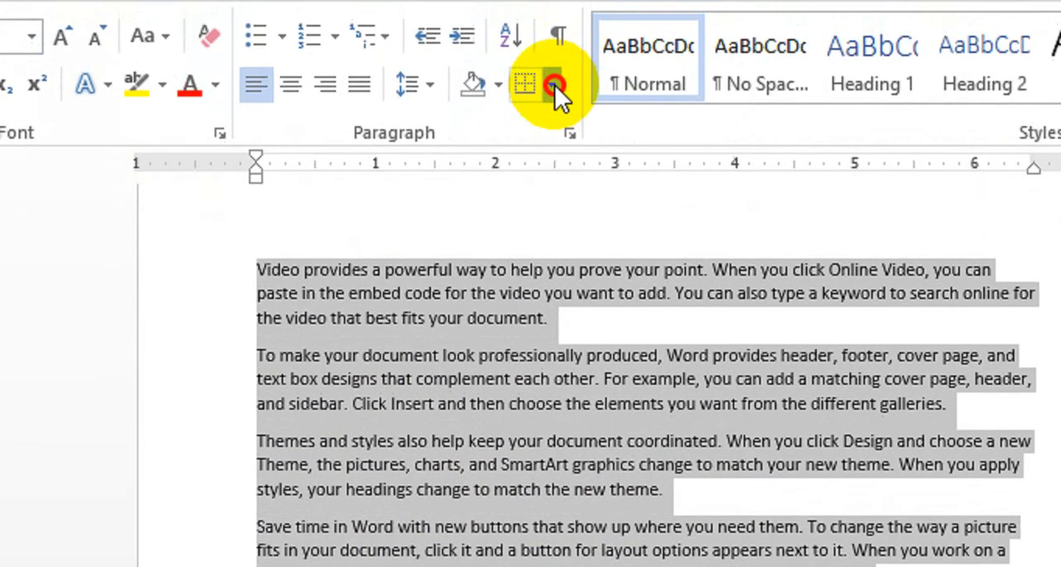
pyautogui.click(552, 85)
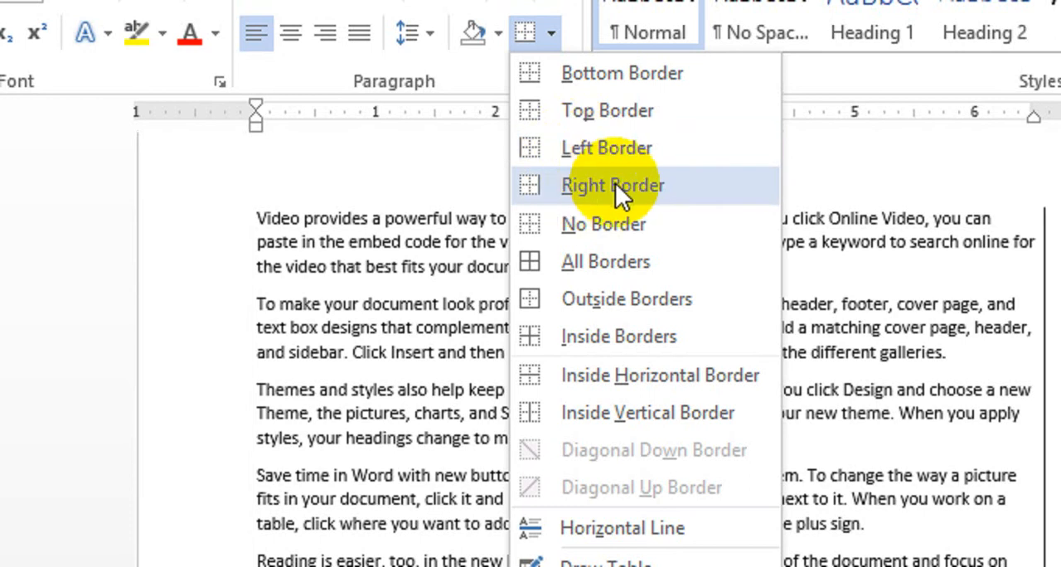
pyautogui.click(748, 219)
pyautogui.click(532, 374)
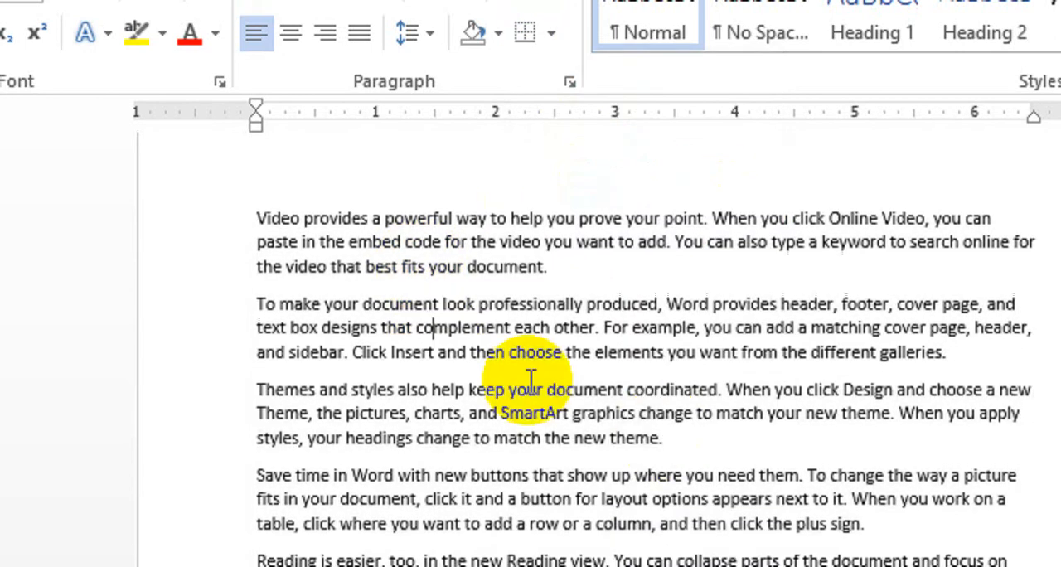
# Step: Apply a left border to the first three paragraphs
pyautogui.click(590, 428)
pyautogui.moveTo(590, 420); pyautogui.dragTo(259, 207)
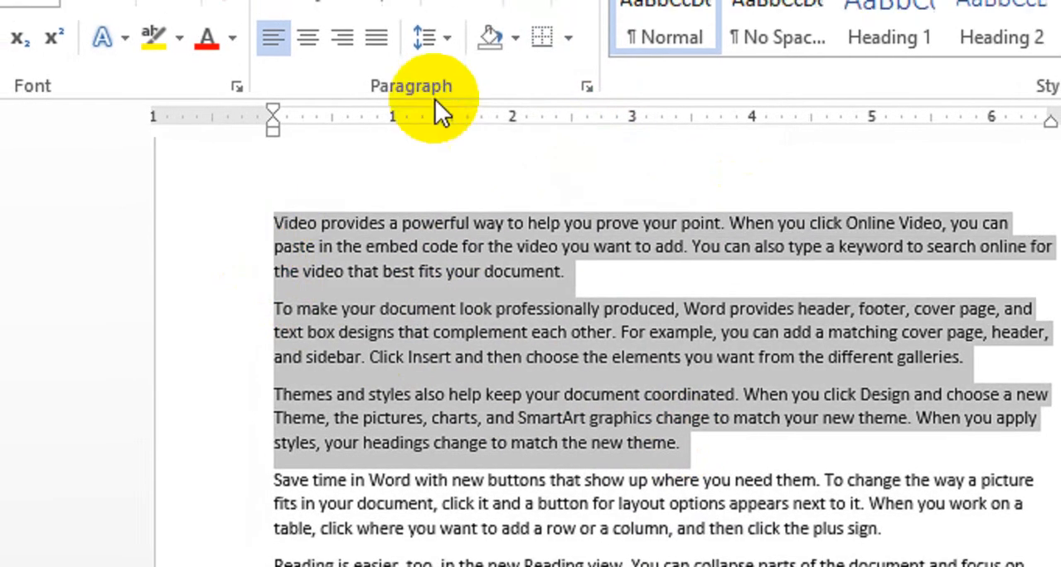
pyautogui.click(569, 106)
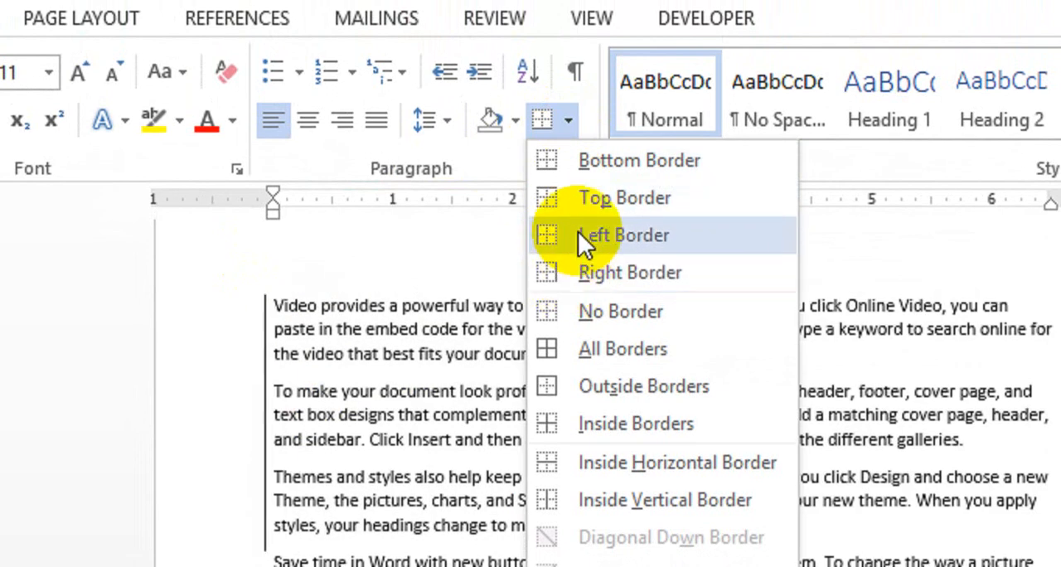
pyautogui.click(600, 234)
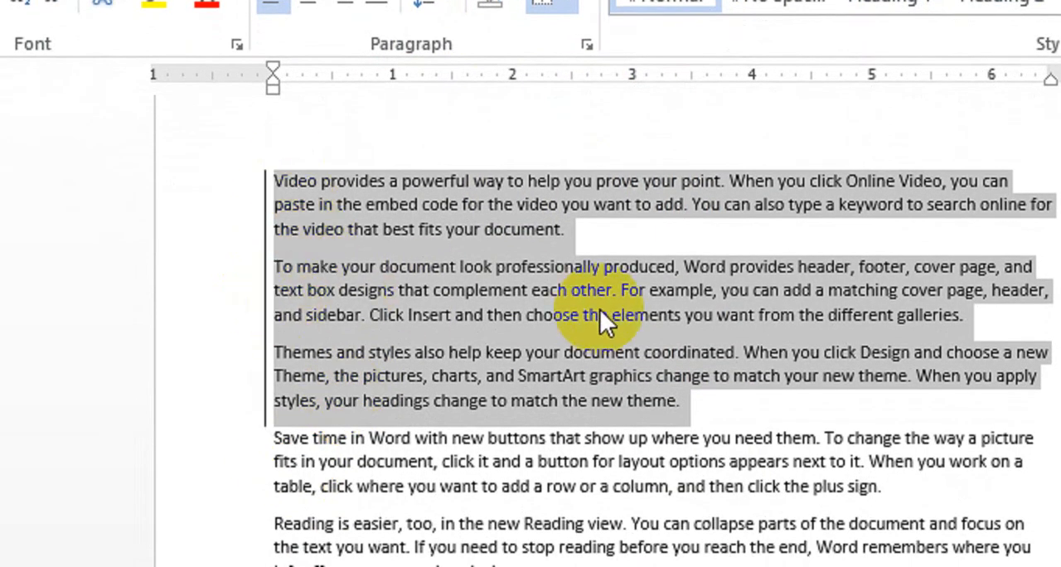
# Step: Remove the left border from the first three paragraphs
pyautogui.click(601, 311)
pyautogui.moveTo(684, 401); pyautogui.dragTo(279, 157)
pyautogui.click(568, 1)
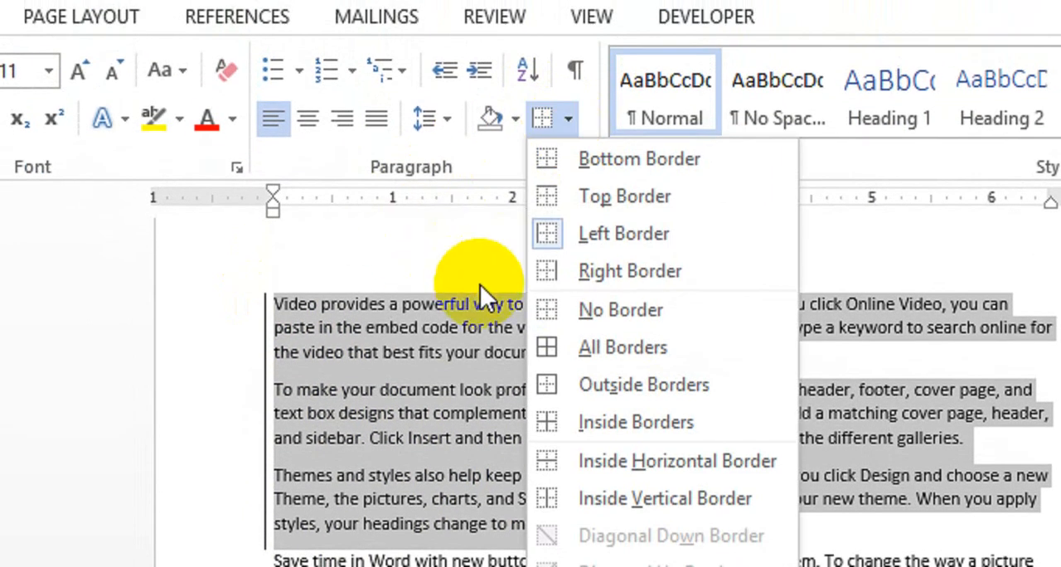
pyautogui.click(561, 326)
pyautogui.click(518, 542)
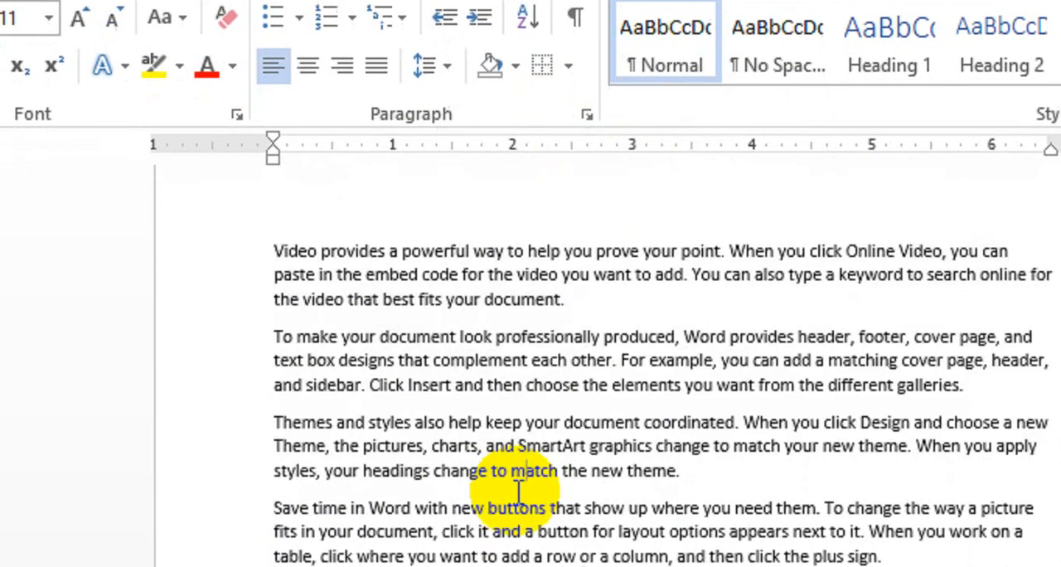
# Step: Apply All Borders to the whole document and try the Outside Borders option on it
pyautogui.hotkey('ctrl', 'a')
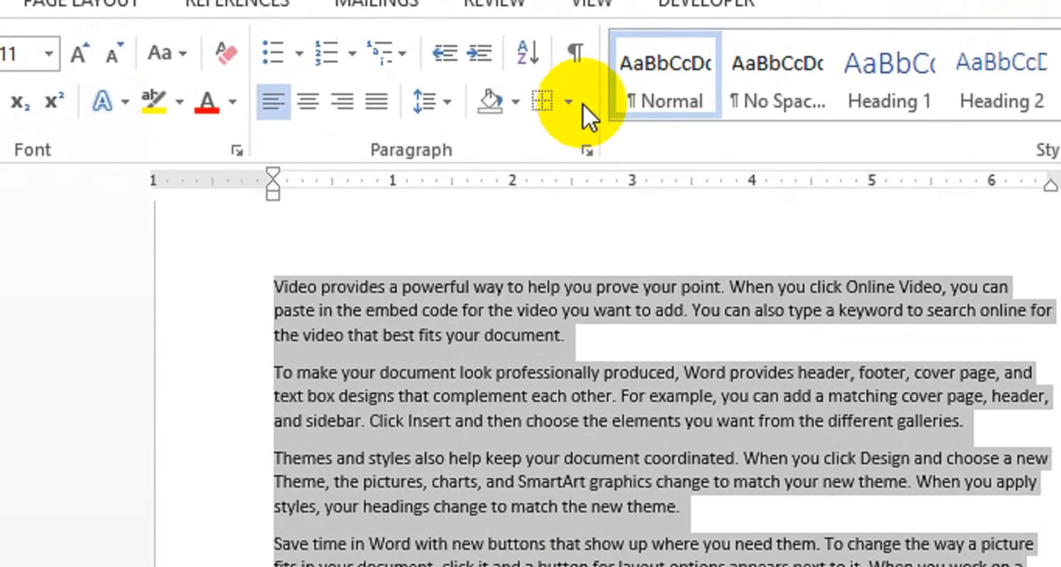
pyautogui.click(569, 100)
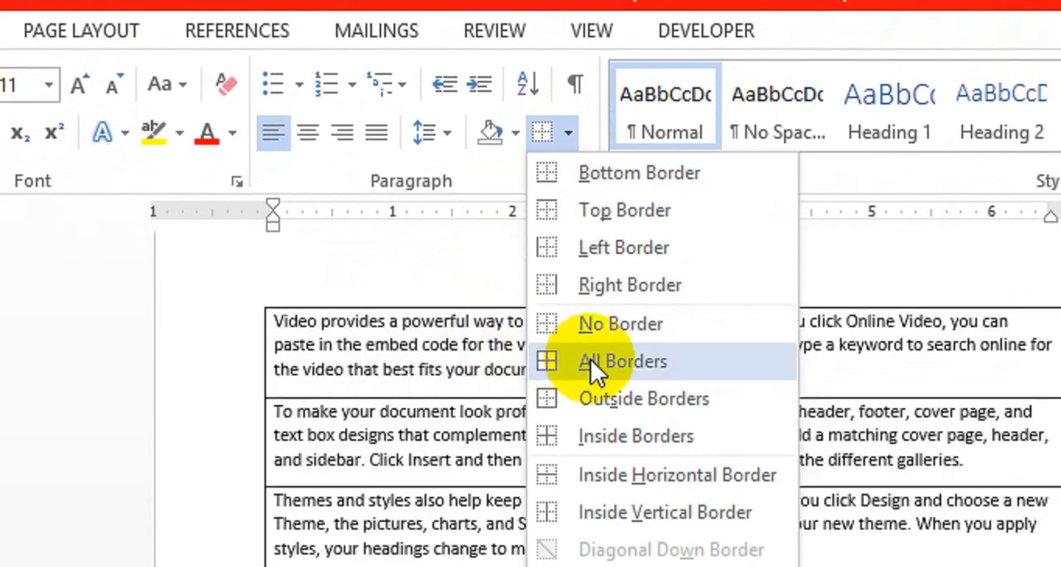
pyautogui.click(590, 359)
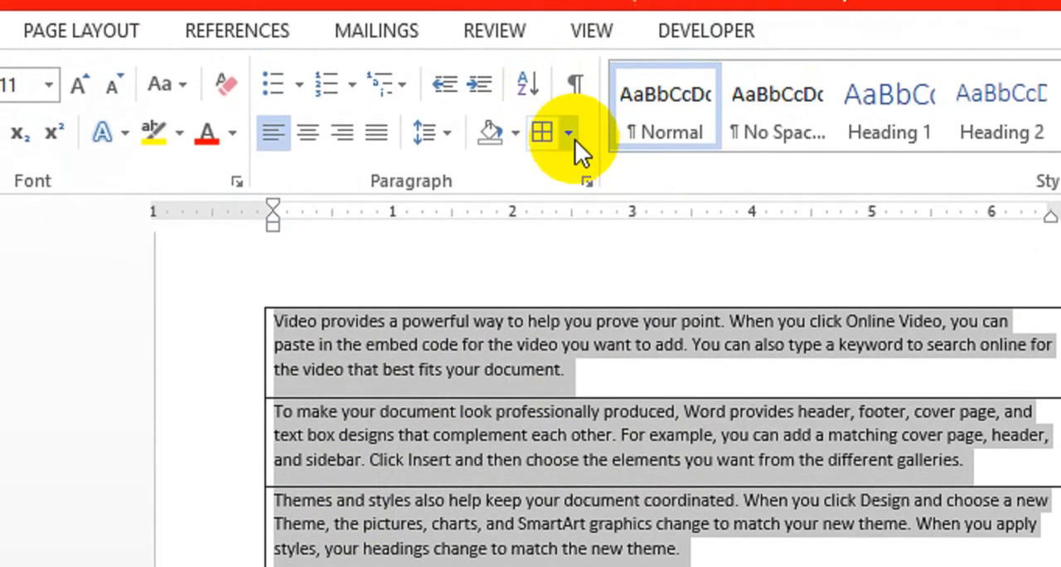
pyautogui.click(569, 107)
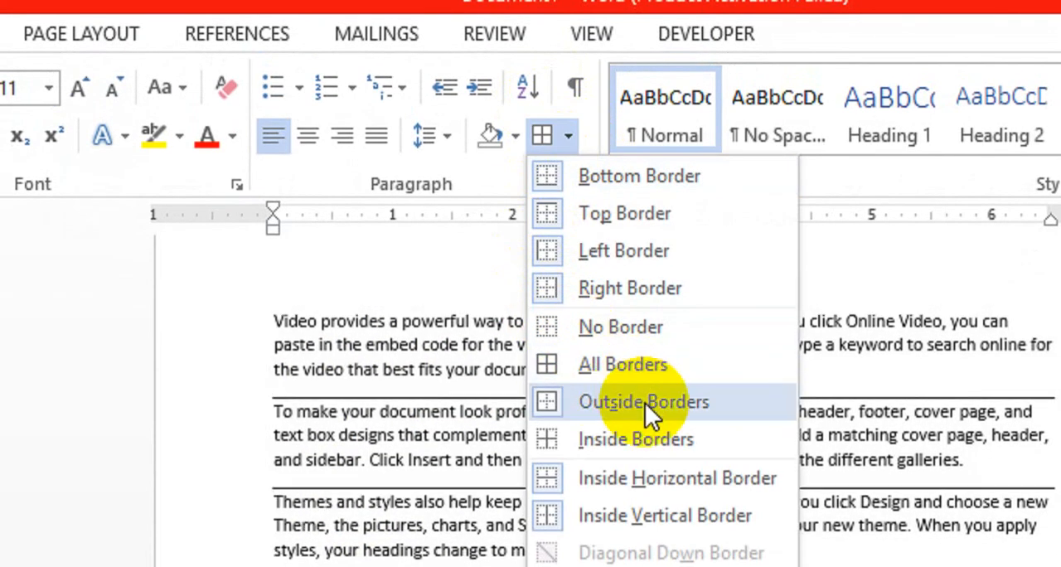
pyautogui.click(645, 403)
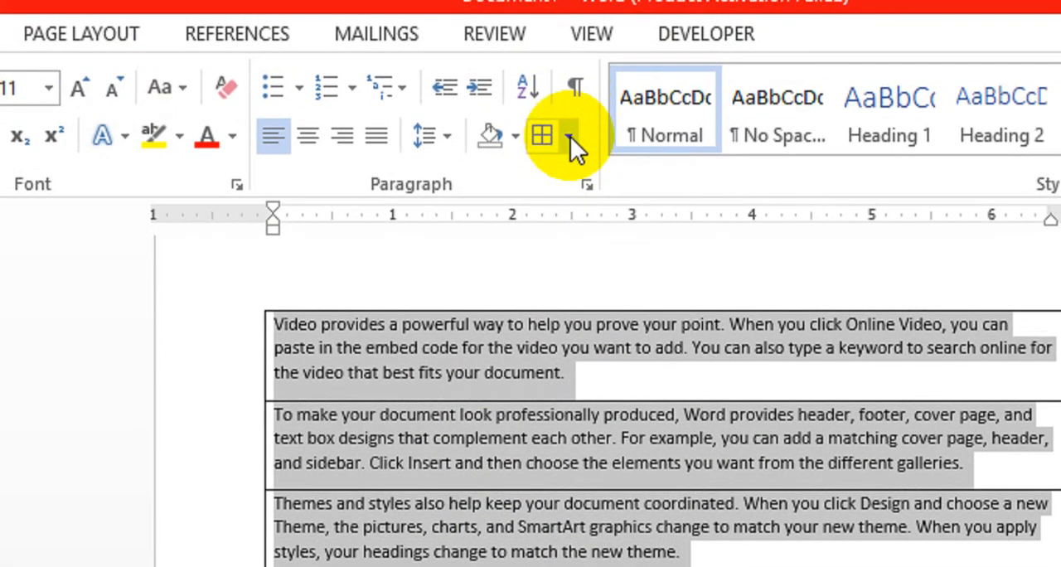
# Step: Remove all borders from the document's text and delete the empty line after the last paragraph
pyautogui.click(568, 25)
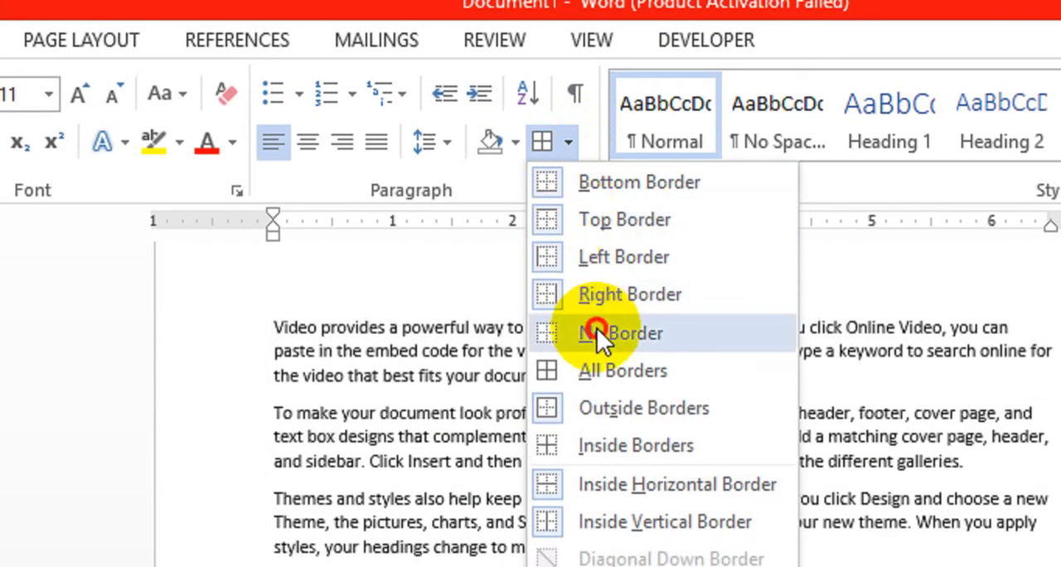
pyautogui.click(596, 332)
pyautogui.click(423, 483)
pyautogui.press('BackSpace')
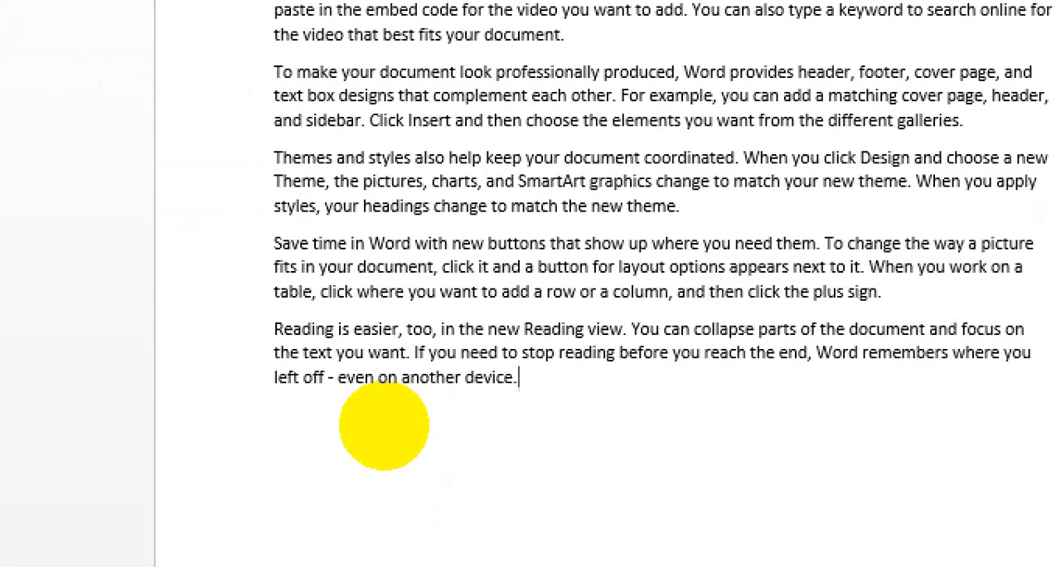
# Step: Apply Outside Borders to all five paragraphs so that one box frames the whole text
pyautogui.click(535, 381)
pyautogui.moveTo(535, 381); pyautogui.dragTo(276, 0)
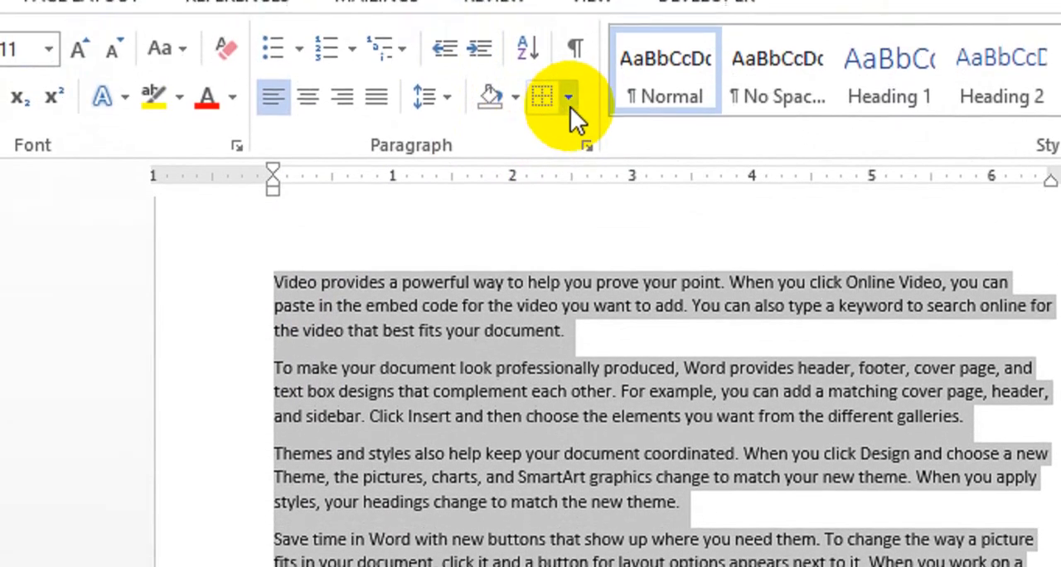
pyautogui.click(570, 105)
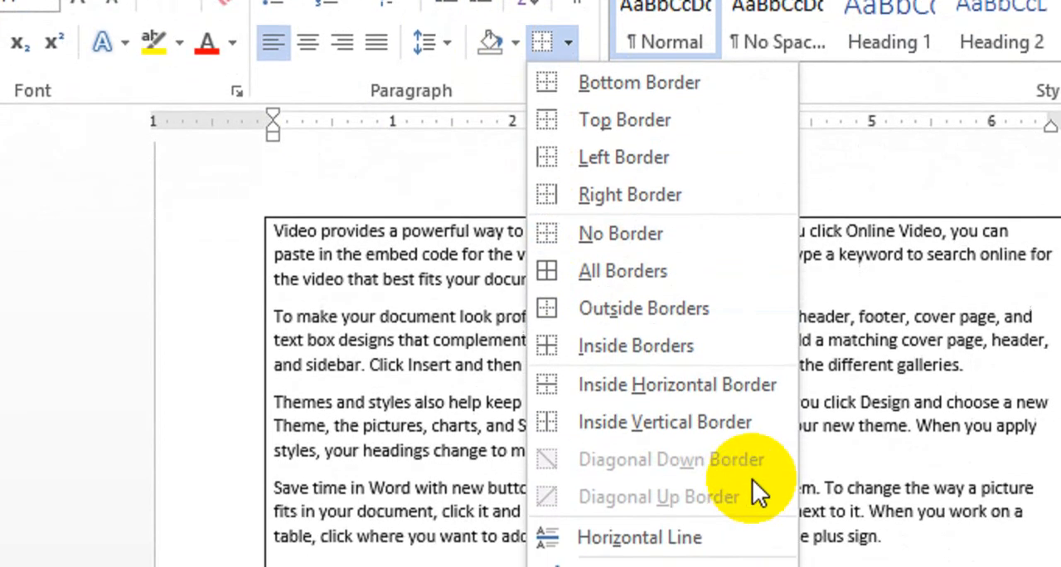
pyautogui.click(700, 400)
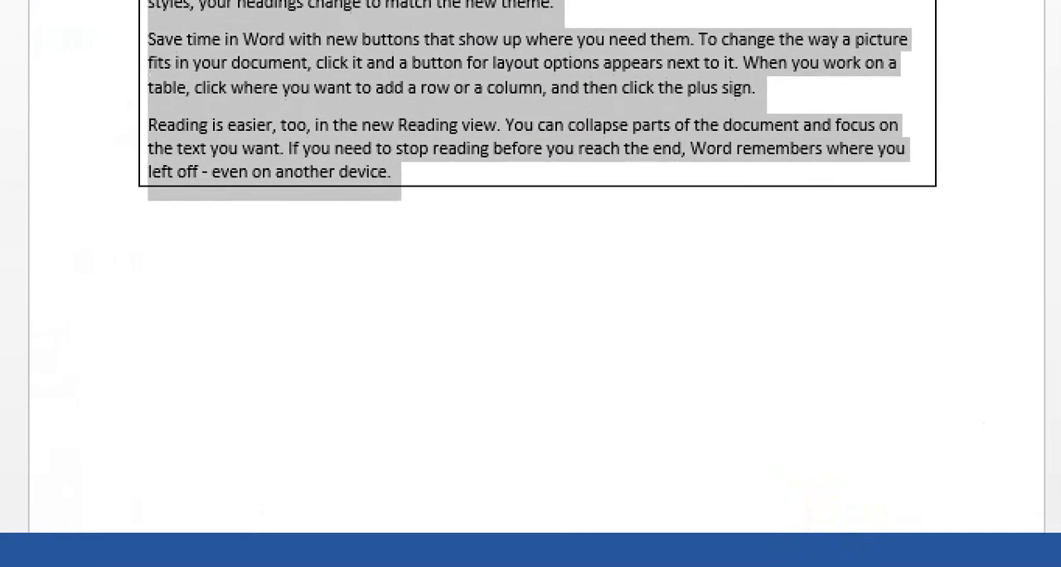
pyautogui.click(296, 47)
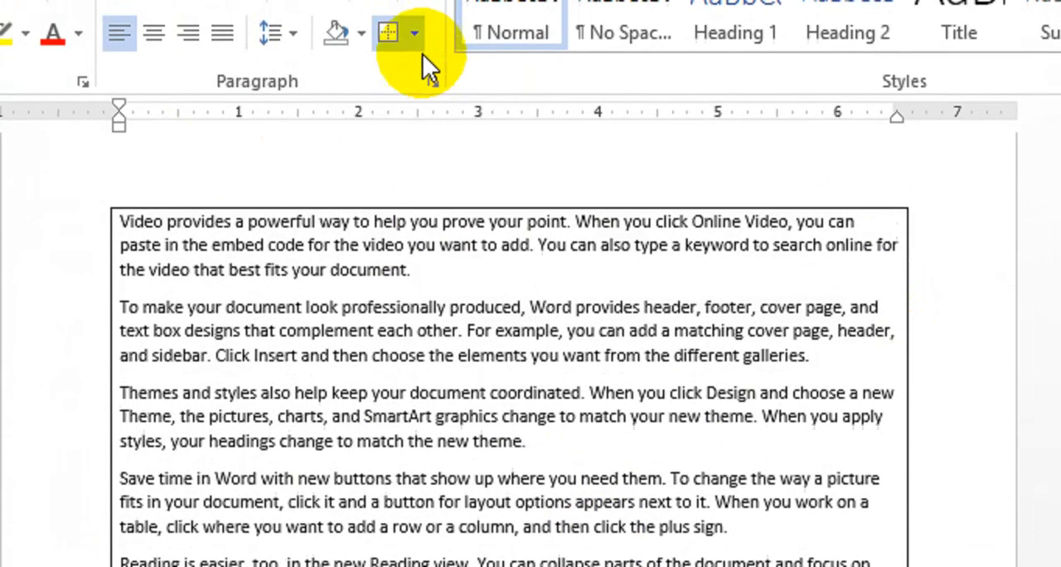
# Step: Add Inside Borders between all the paragraphs of the boxed text
pyautogui.hotkey('ctrl', 'a')
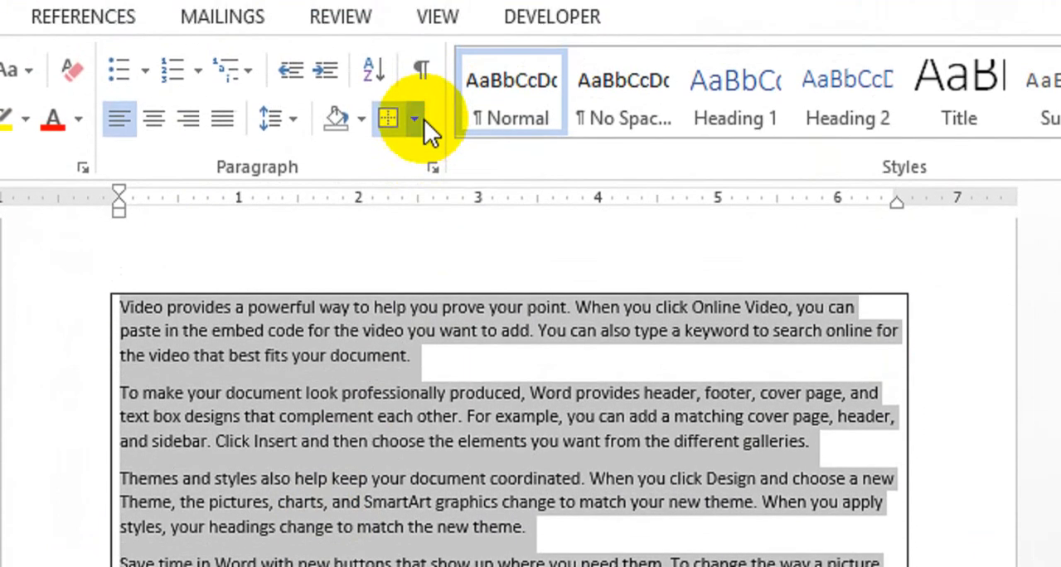
pyautogui.click(414, 52)
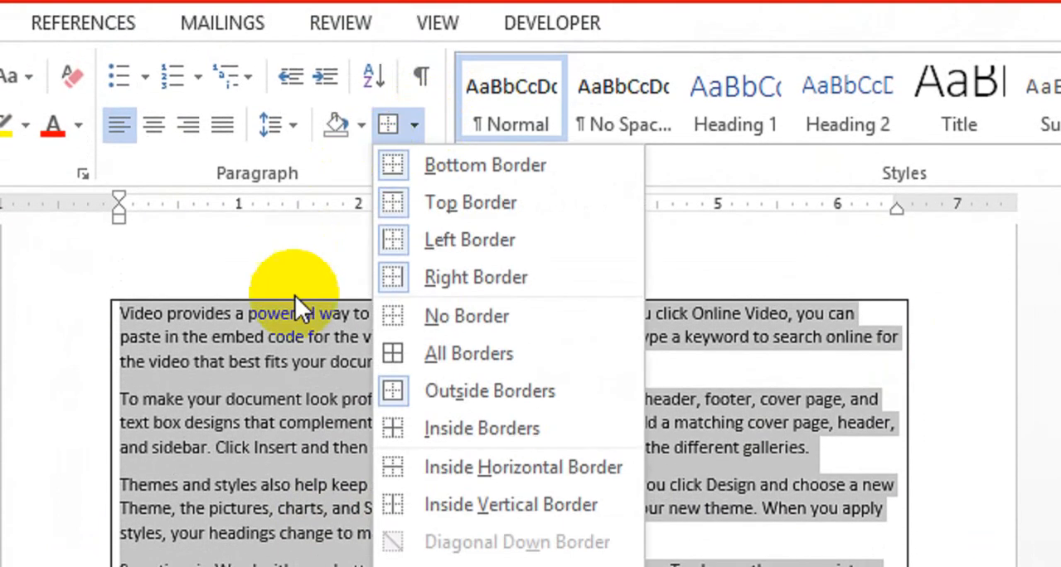
pyautogui.click(477, 428)
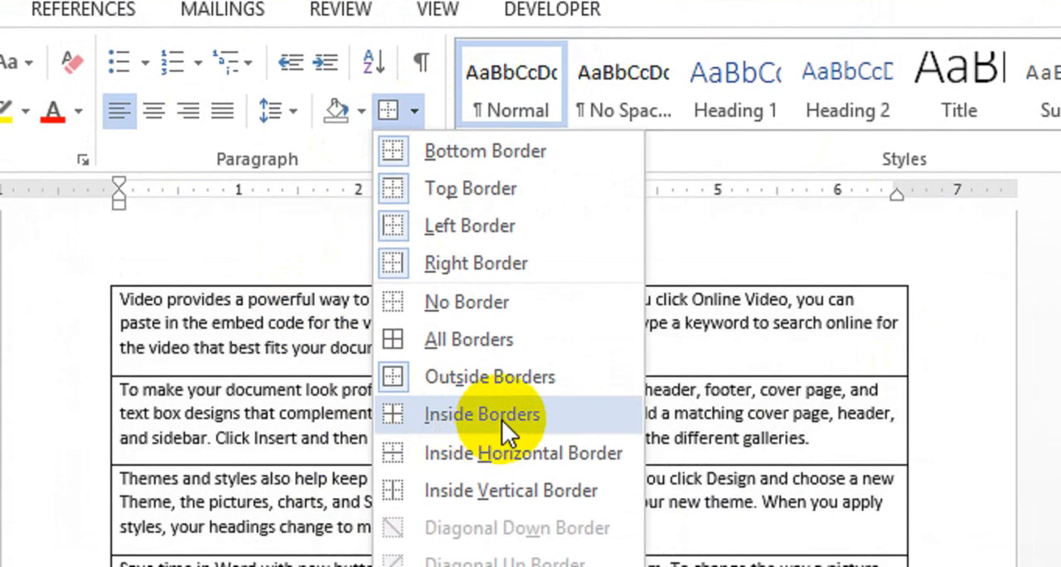
pyautogui.click(502, 419)
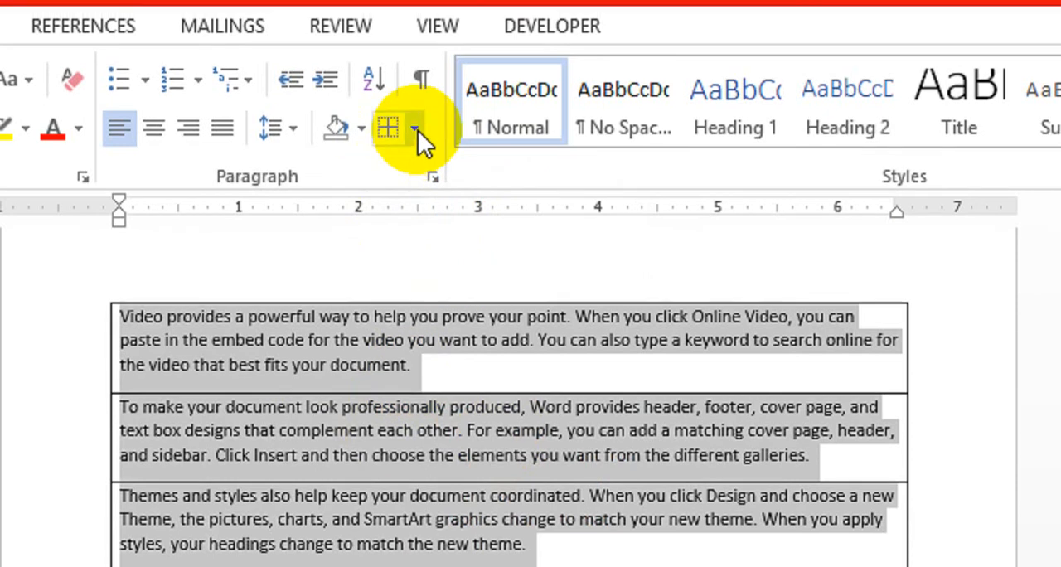
# Step: Clear every border from the whole text and apply only Inside Borders between the paragraphs
pyautogui.click(415, 111)
pyautogui.click(398, 326)
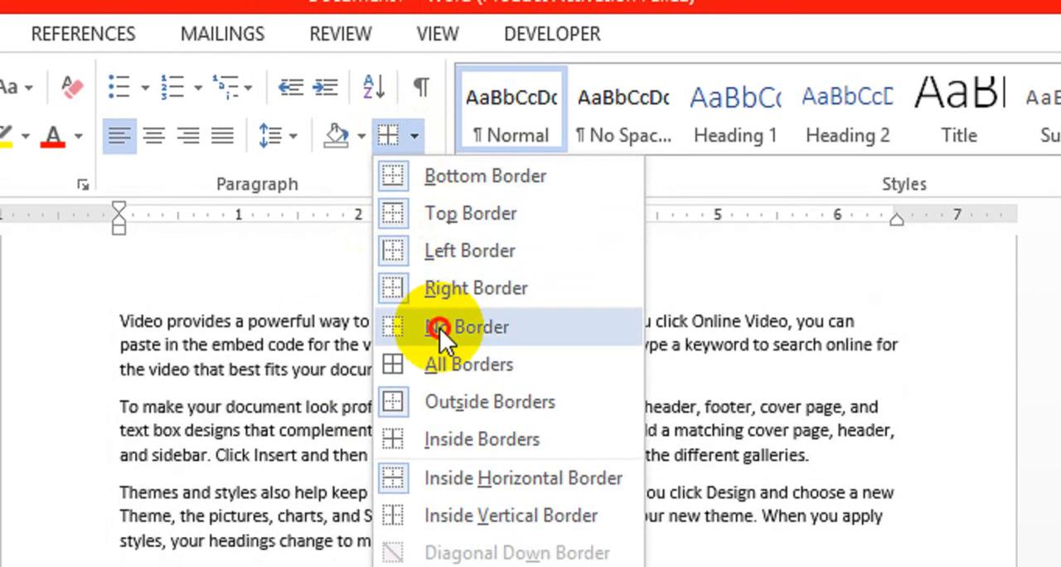
pyautogui.click(418, 141)
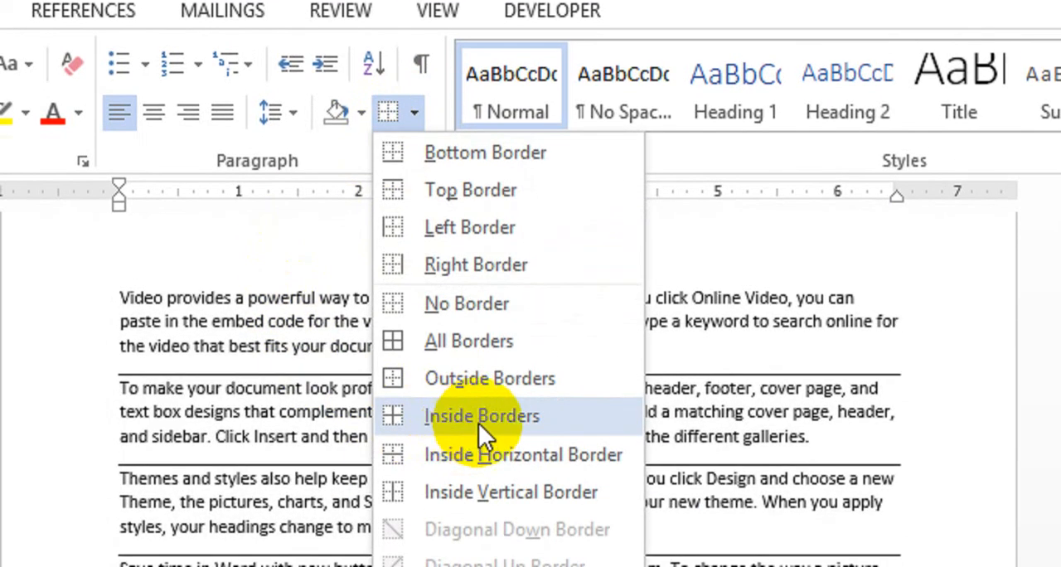
pyautogui.click(478, 423)
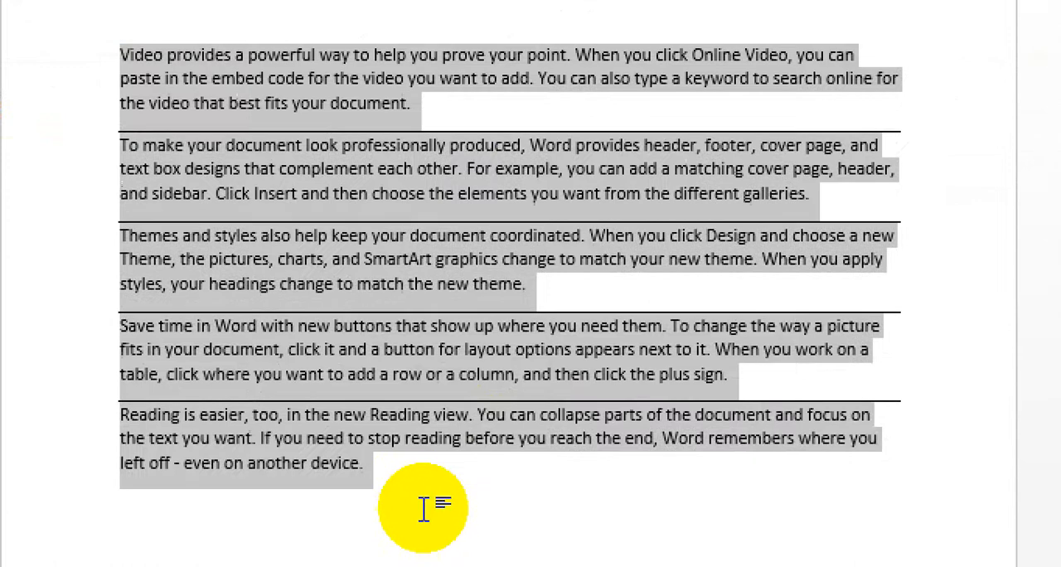
pyautogui.click(367, 434)
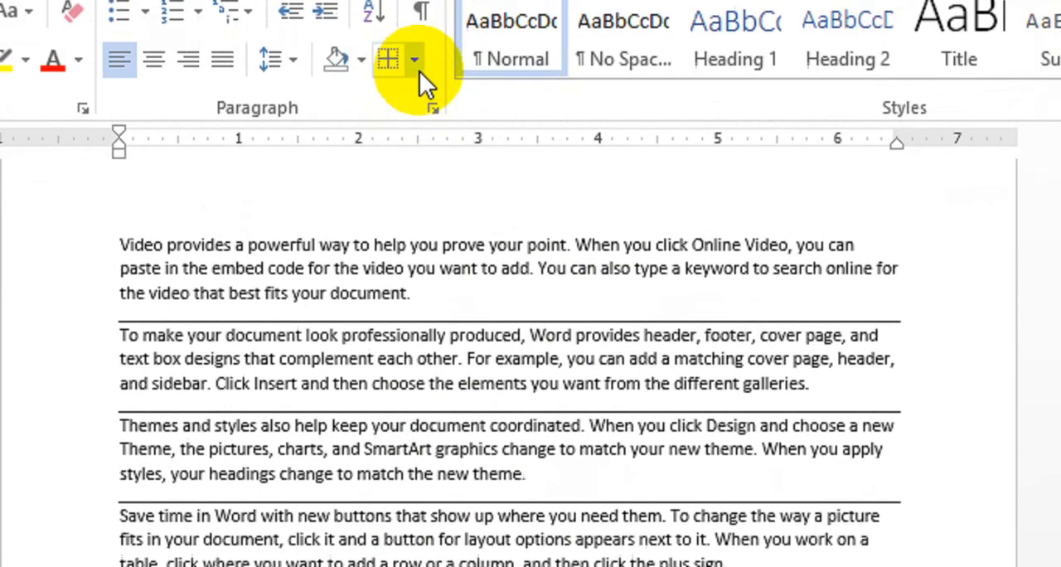
# Step: Place the insertion point at the end of the first paragraph
pyautogui.click(416, 121)
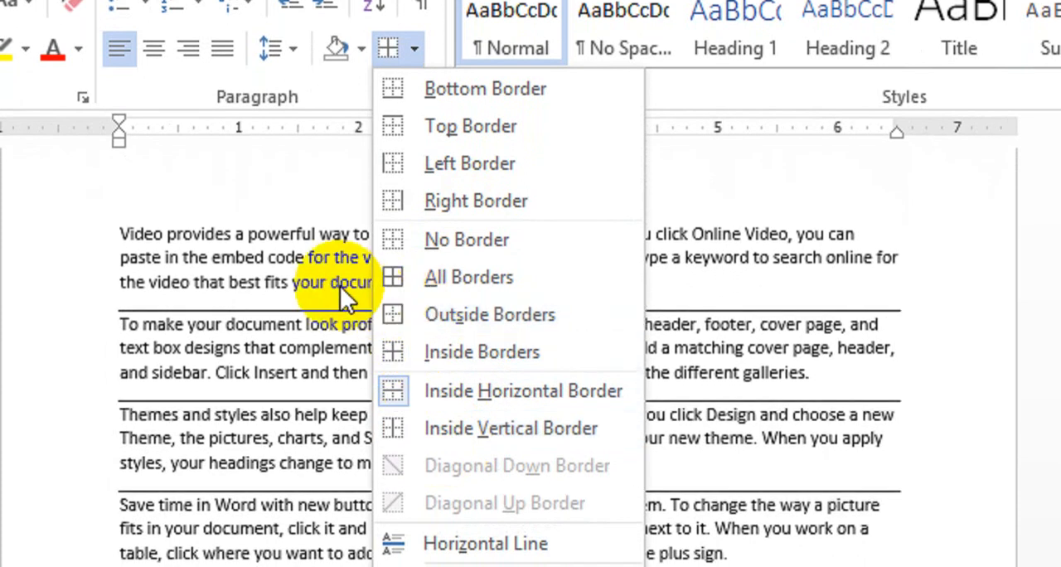
pyautogui.click(335, 305)
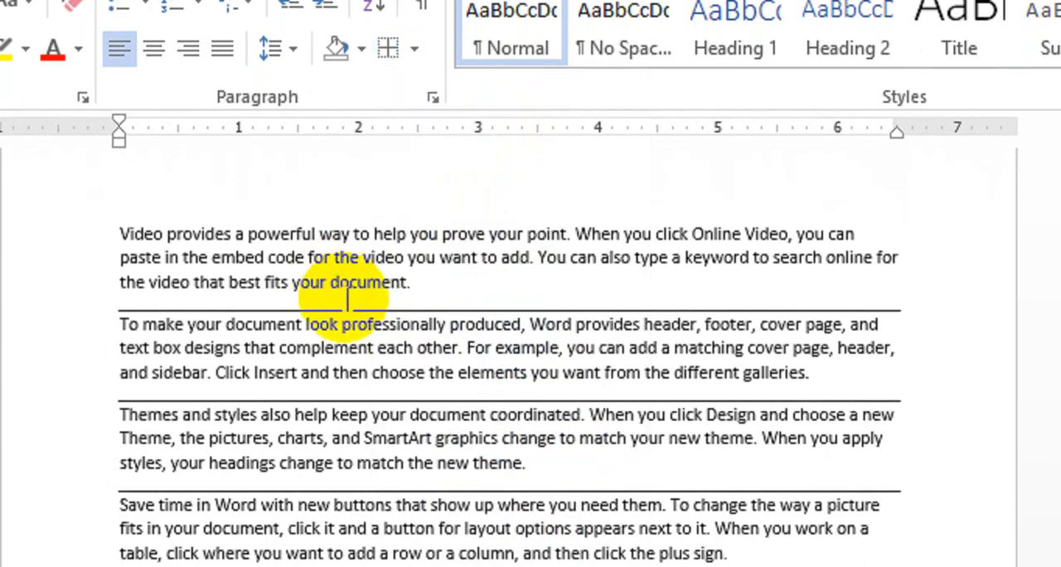
pyautogui.click(431, 296)
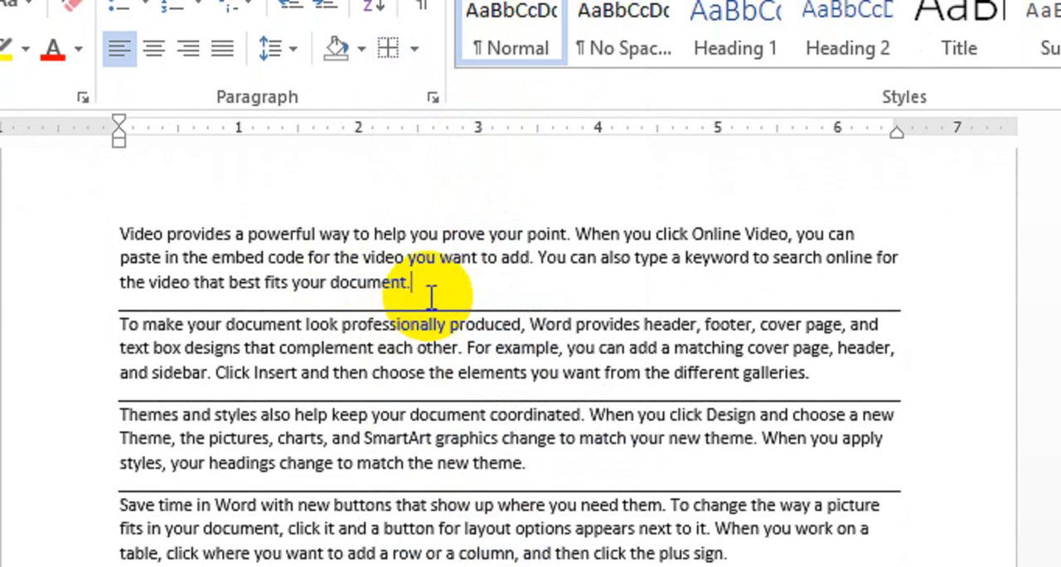